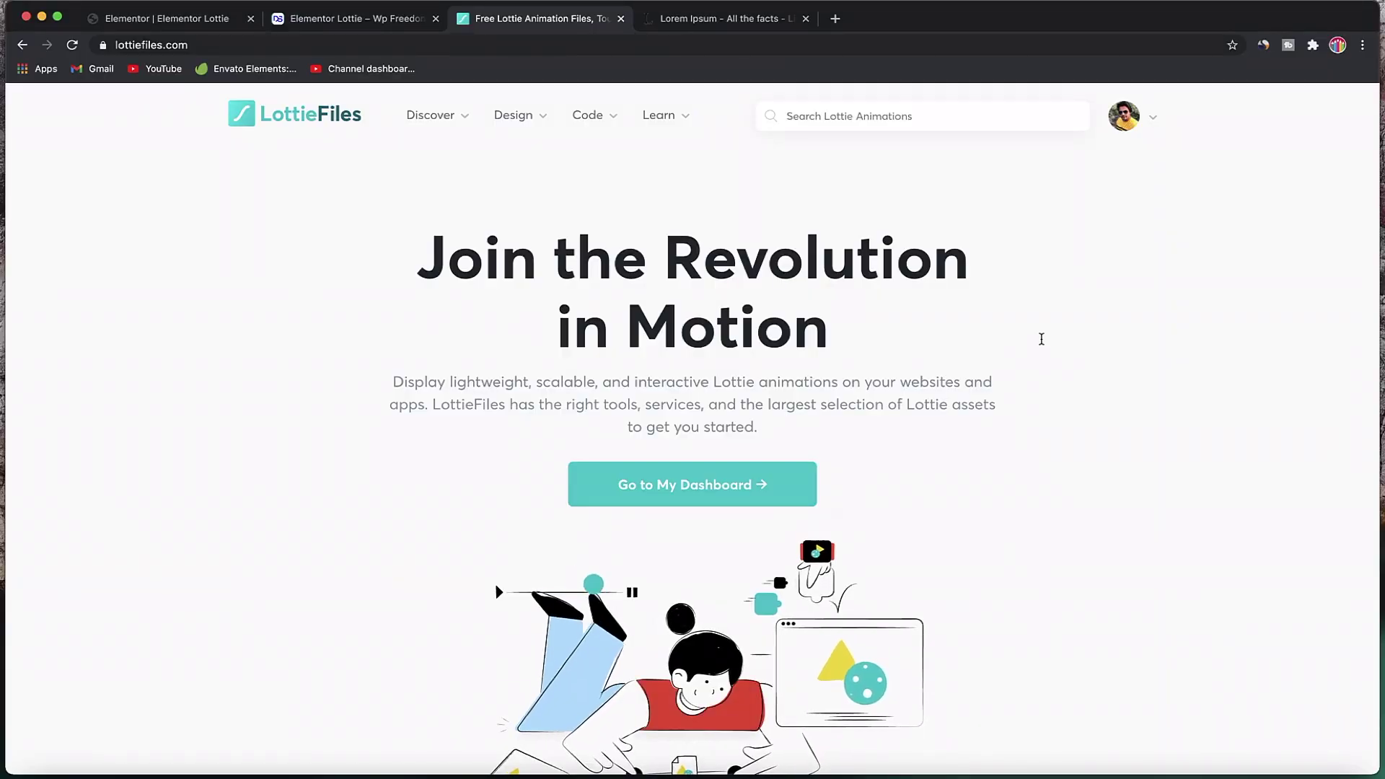
# Step: Scroll through the LottieFiles animation results for 'view'
pyautogui.scroll(-2, 796, 302)
pyautogui.scroll(-4, 794, 304)
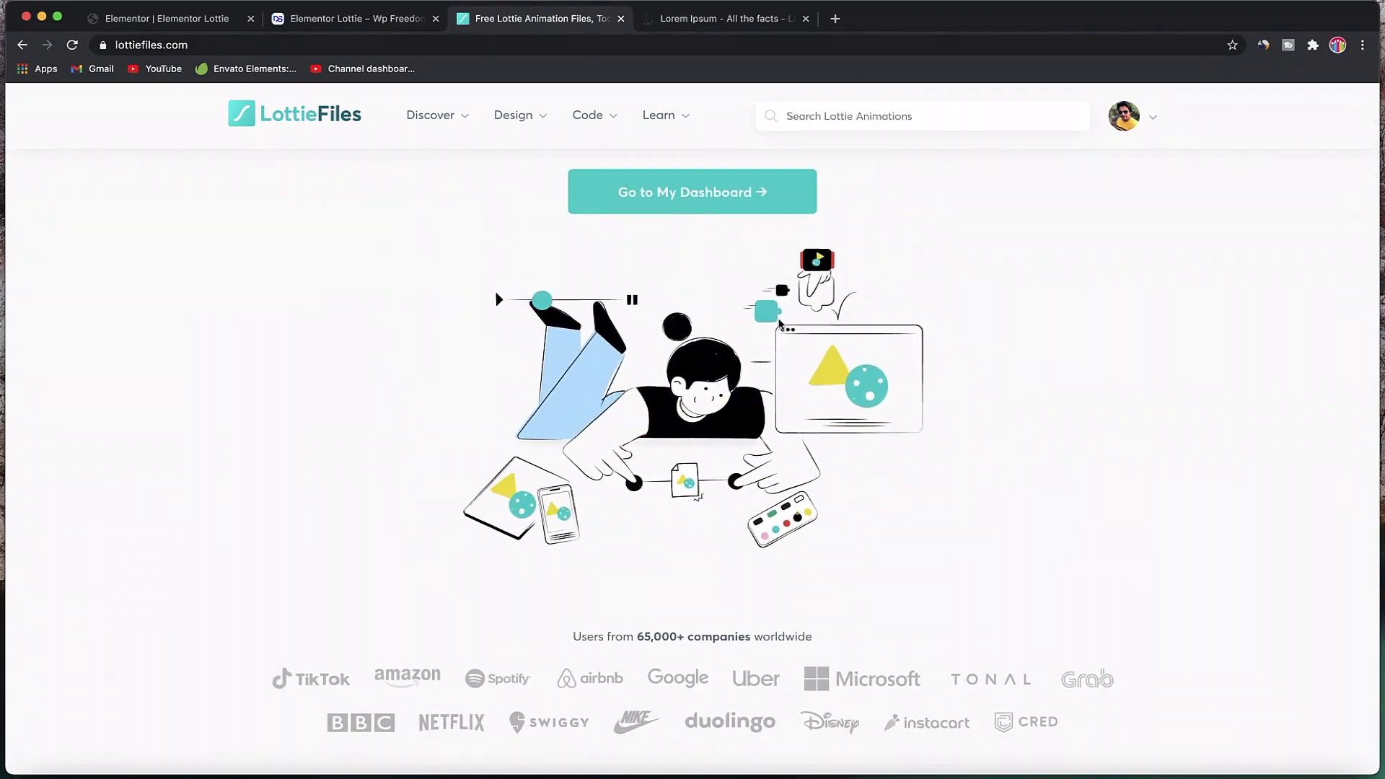
pyautogui.scroll(-4, 797, 371)
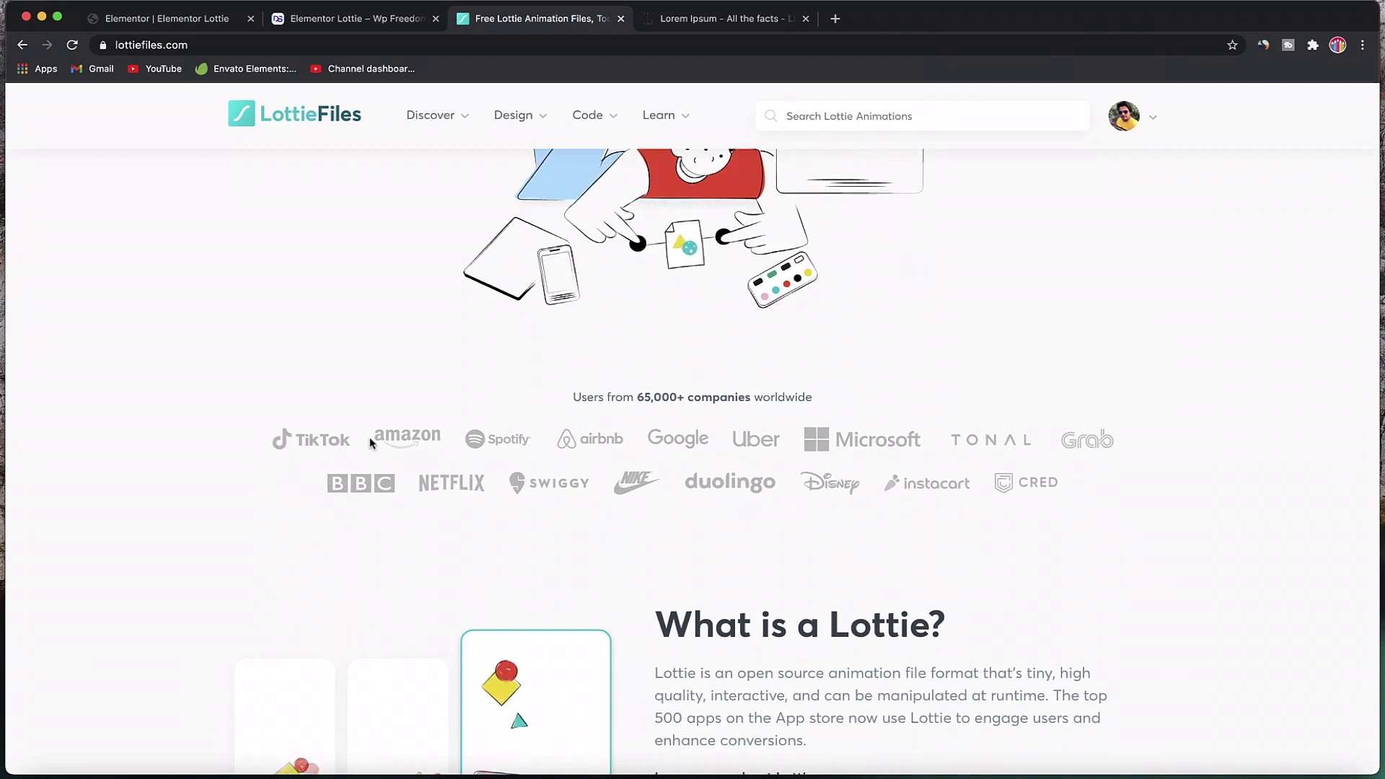
pyautogui.scroll(-3, 570, 526)
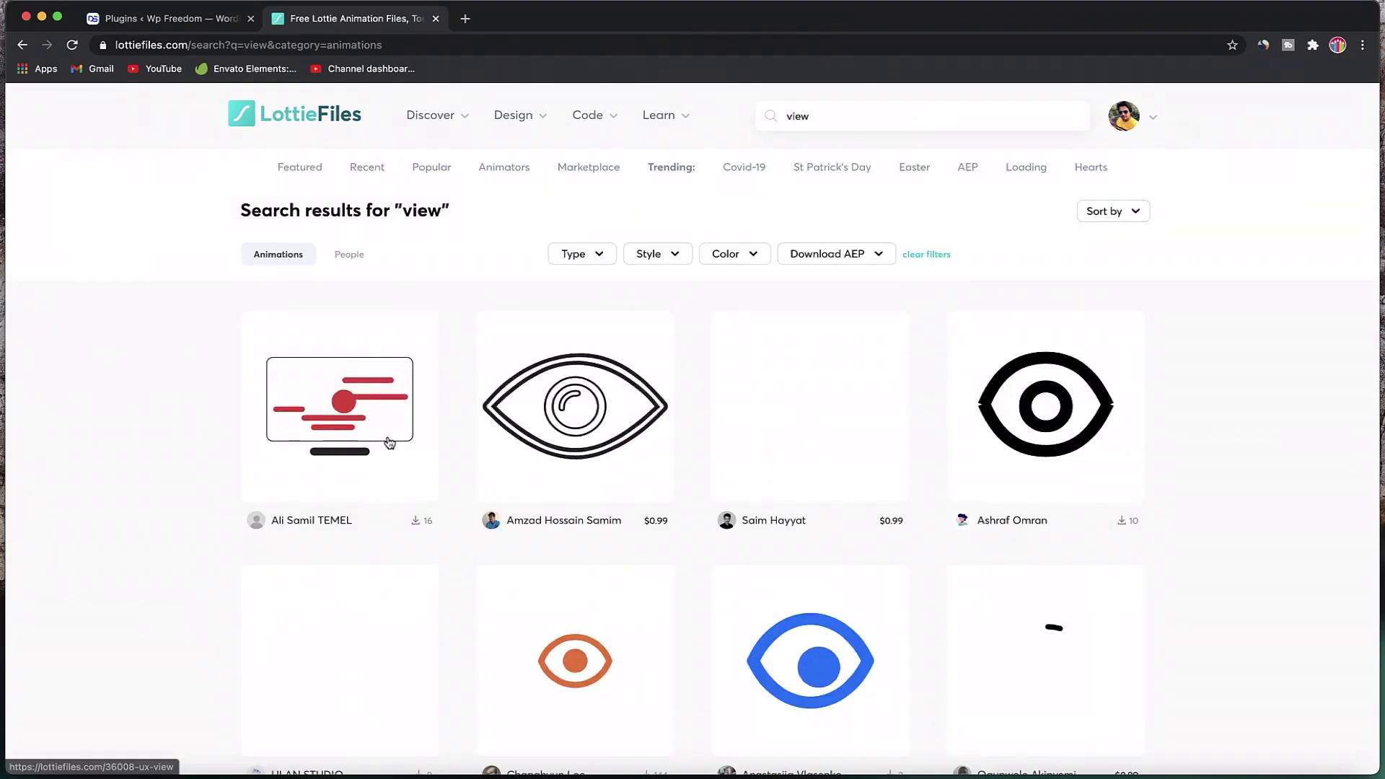
pyautogui.scroll(-2, 390, 443)
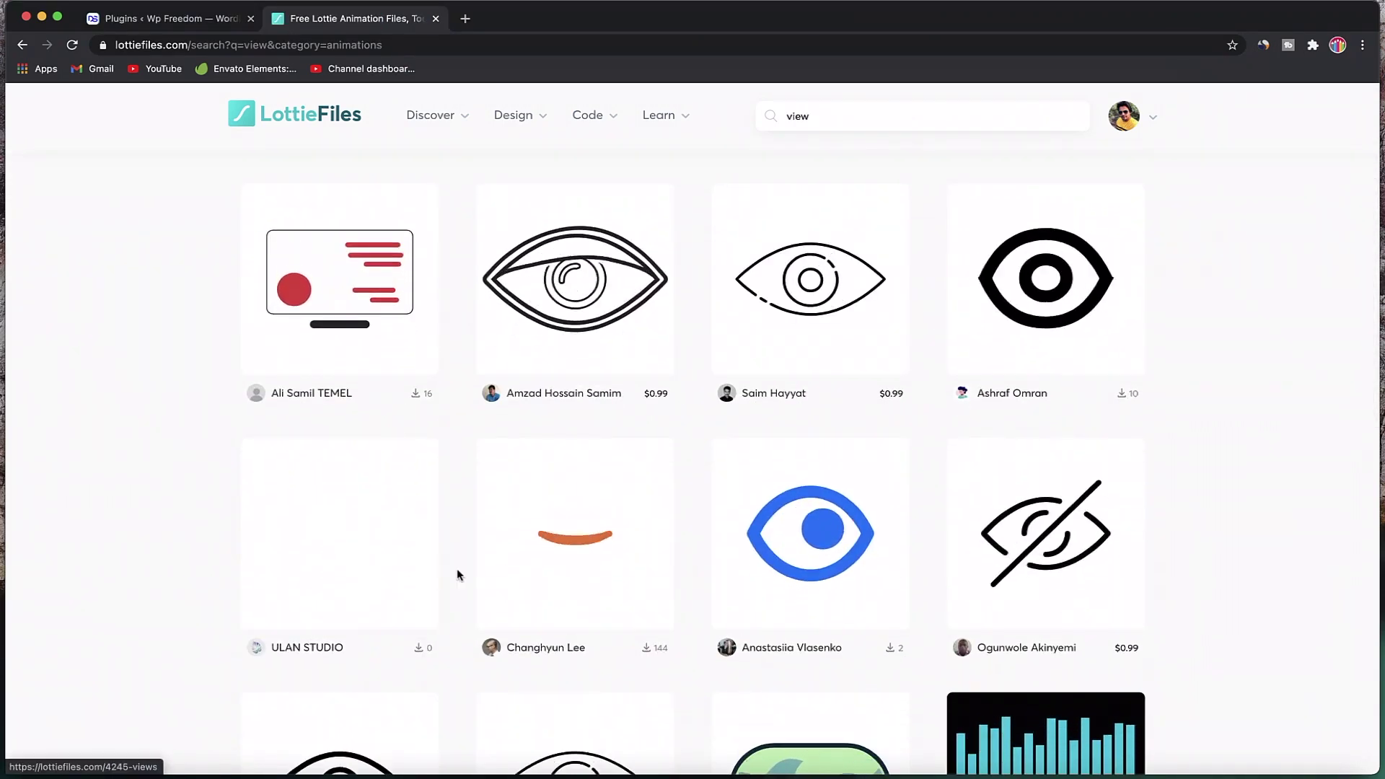
pyautogui.scroll(-3, 453, 567)
pyautogui.scroll(-4, 453, 568)
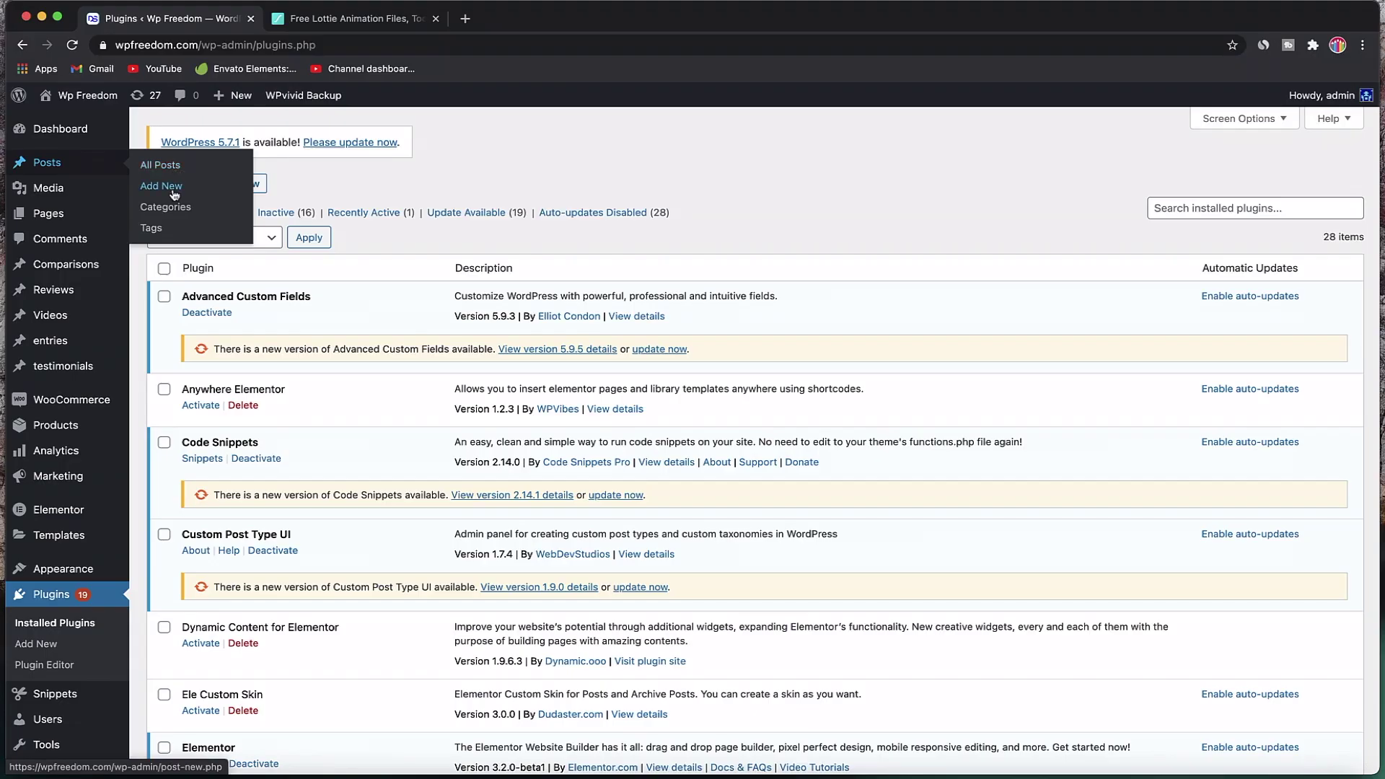
# Step: Start a new post and copy the Lorem Ipsum sample paragraphs from lipsum.com
pyautogui.click(173, 193)
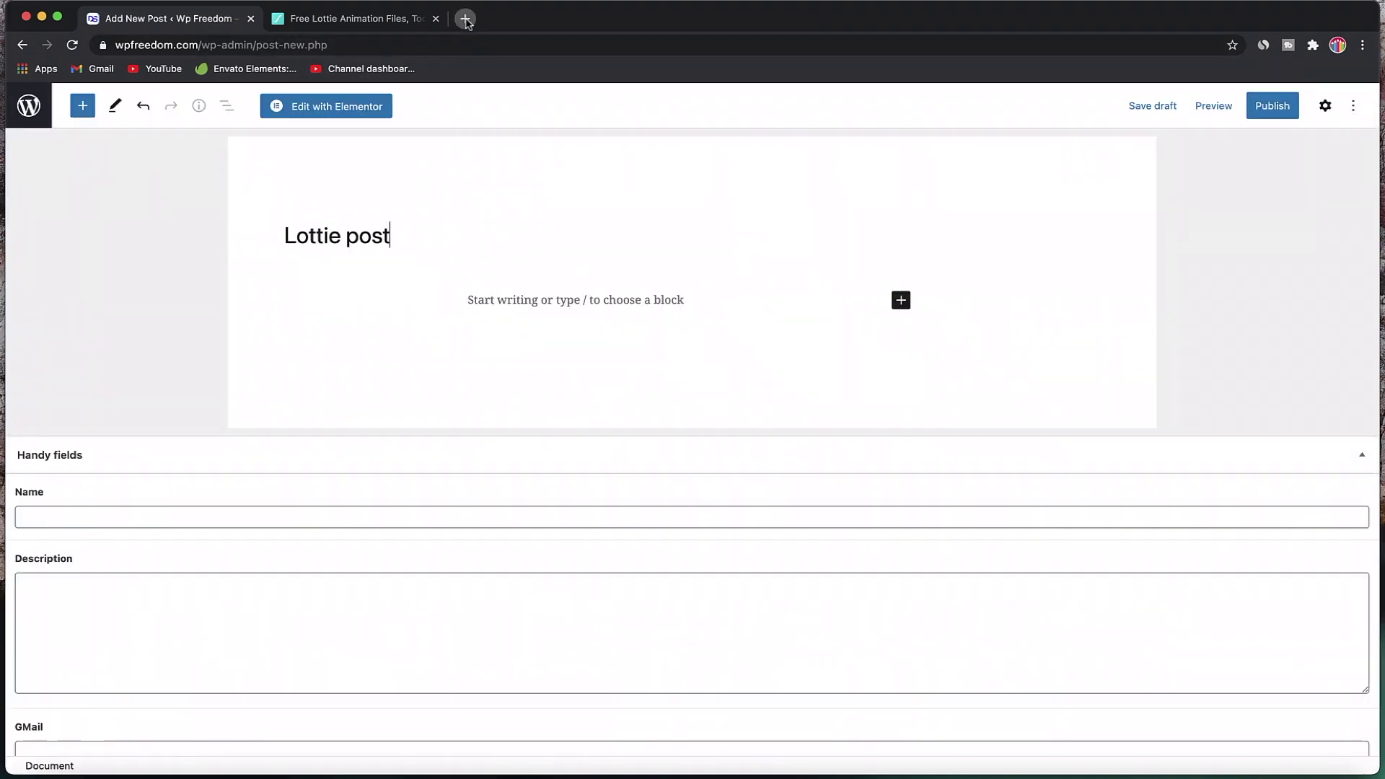
pyautogui.click(466, 19)
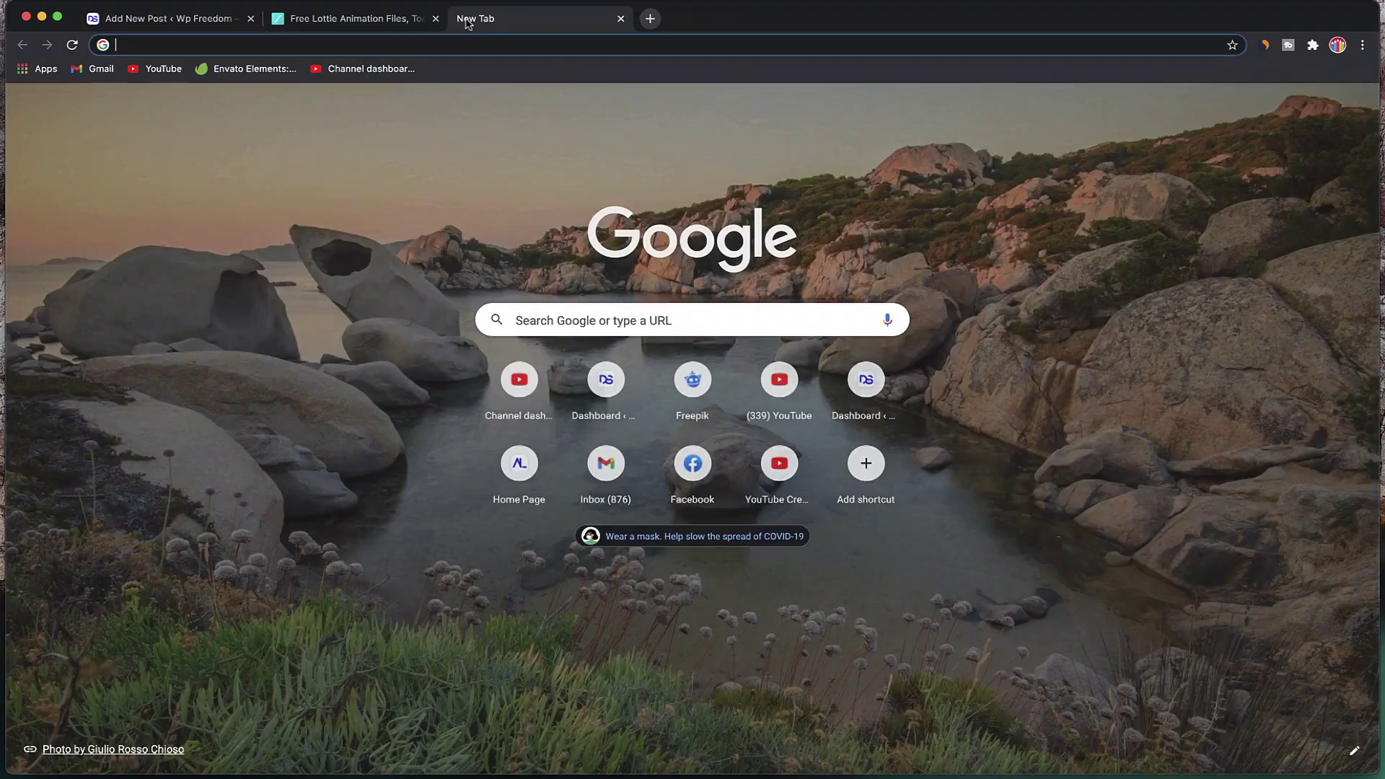
pyautogui.write('lore')
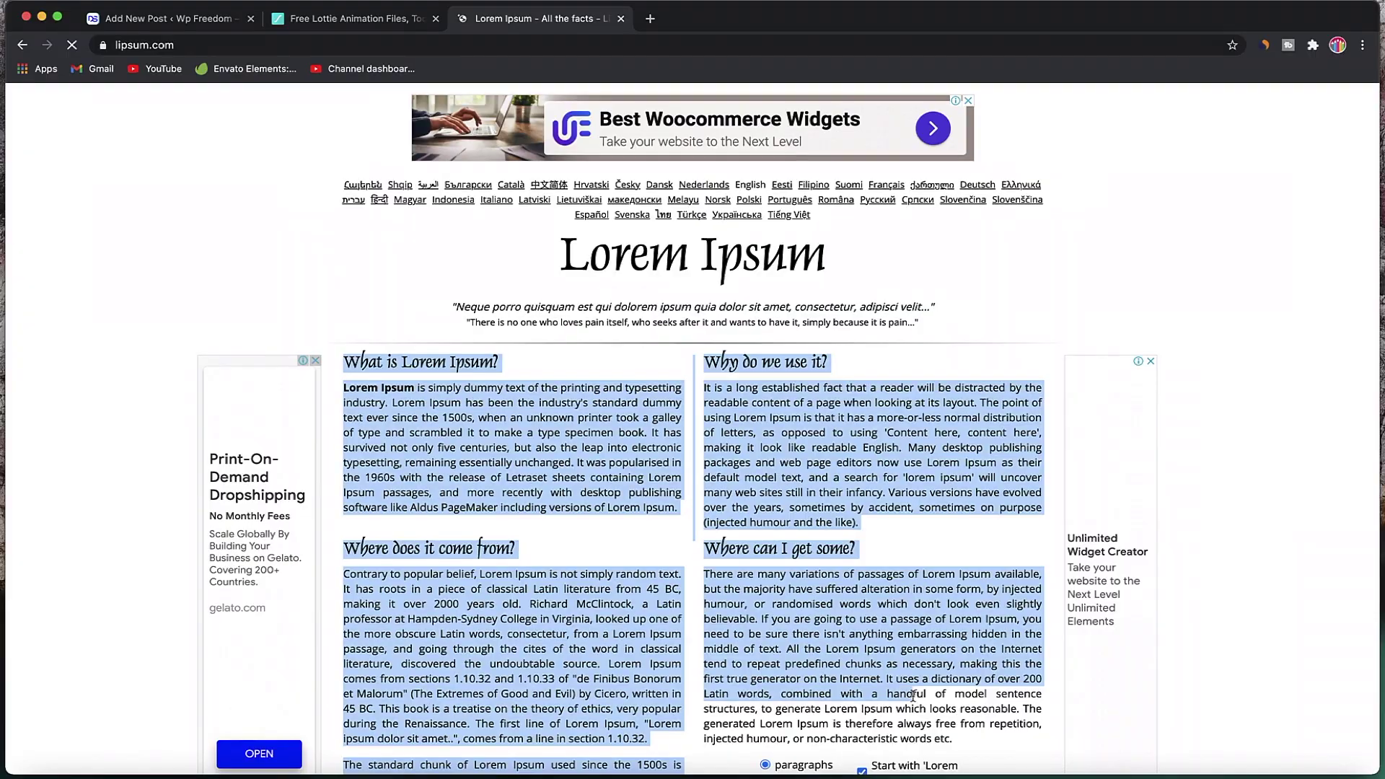
pyautogui.moveTo(959, 696); pyautogui.dragTo(670, 736)
pyautogui.press('super+c')
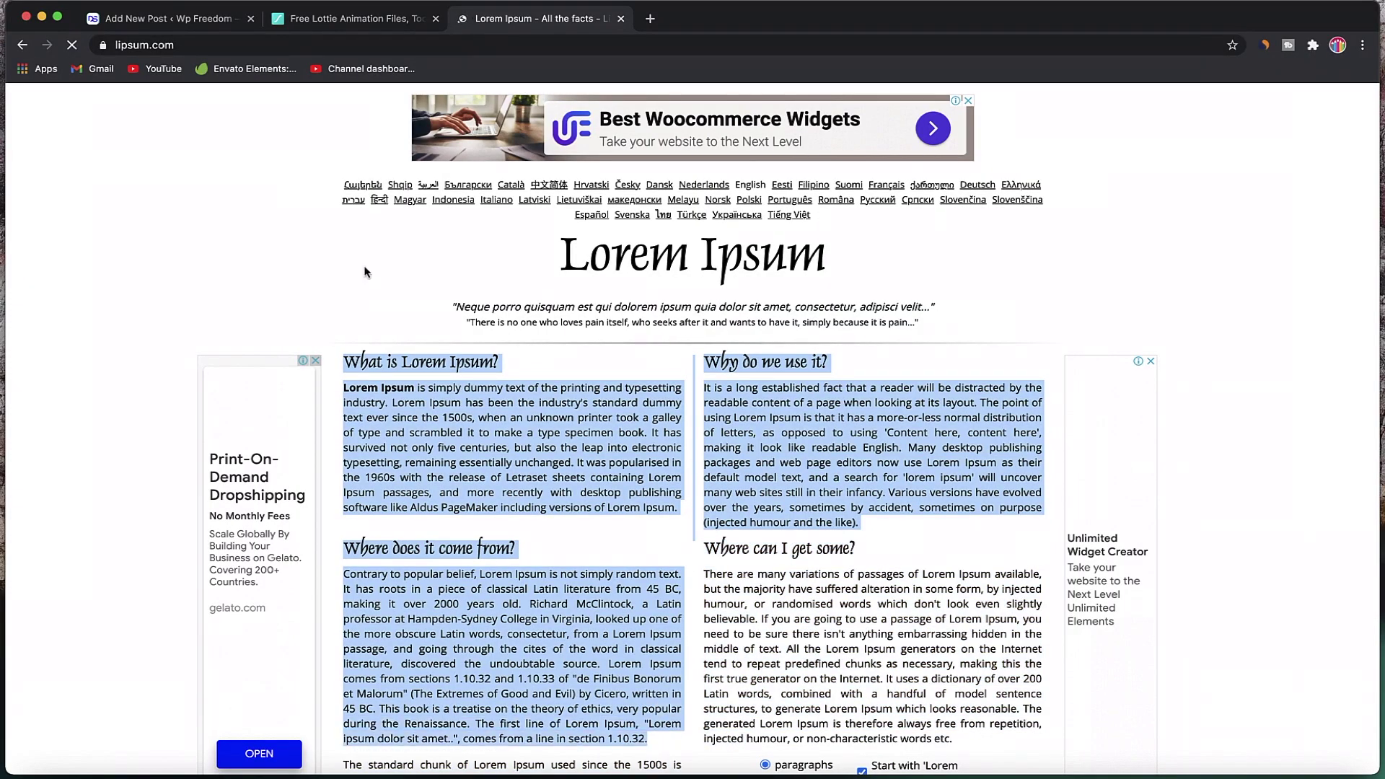
# Step: Paste the copied Lorem Ipsum text into the Lottie post body
pyautogui.click(179, 17)
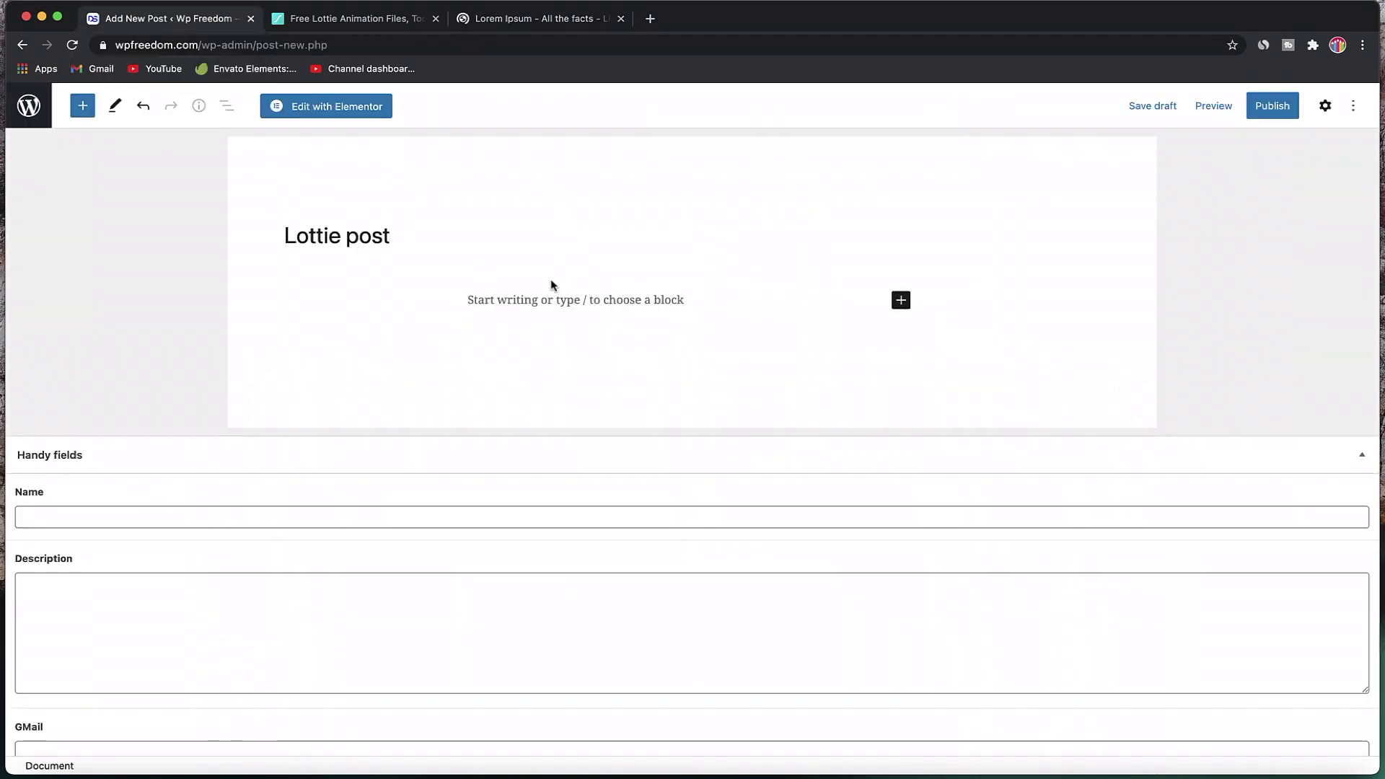
pyautogui.click(560, 299)
pyautogui.press('super+v')
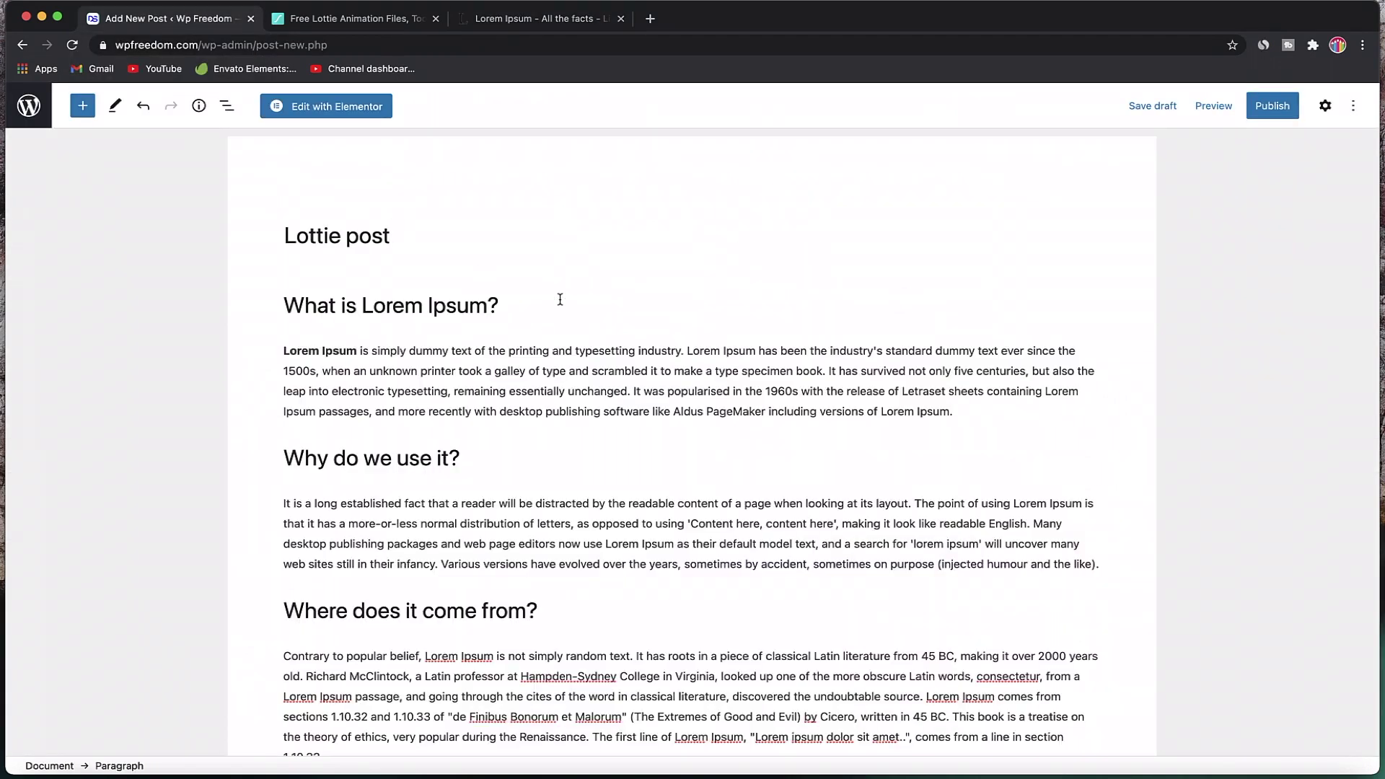
pyautogui.scroll(-3, 895, 353)
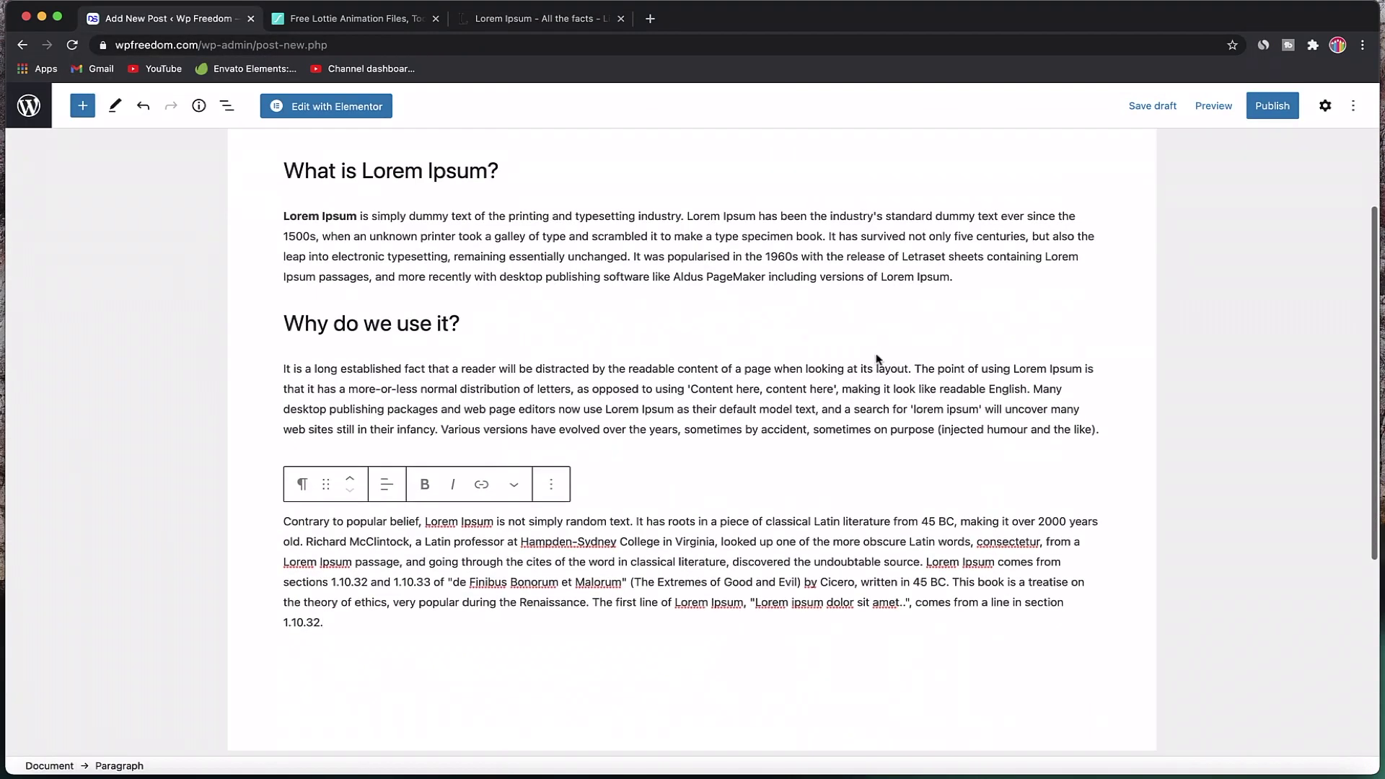
# Step: Insert an empty Custom HTML block right after the first paragraph
pyautogui.click(802, 358)
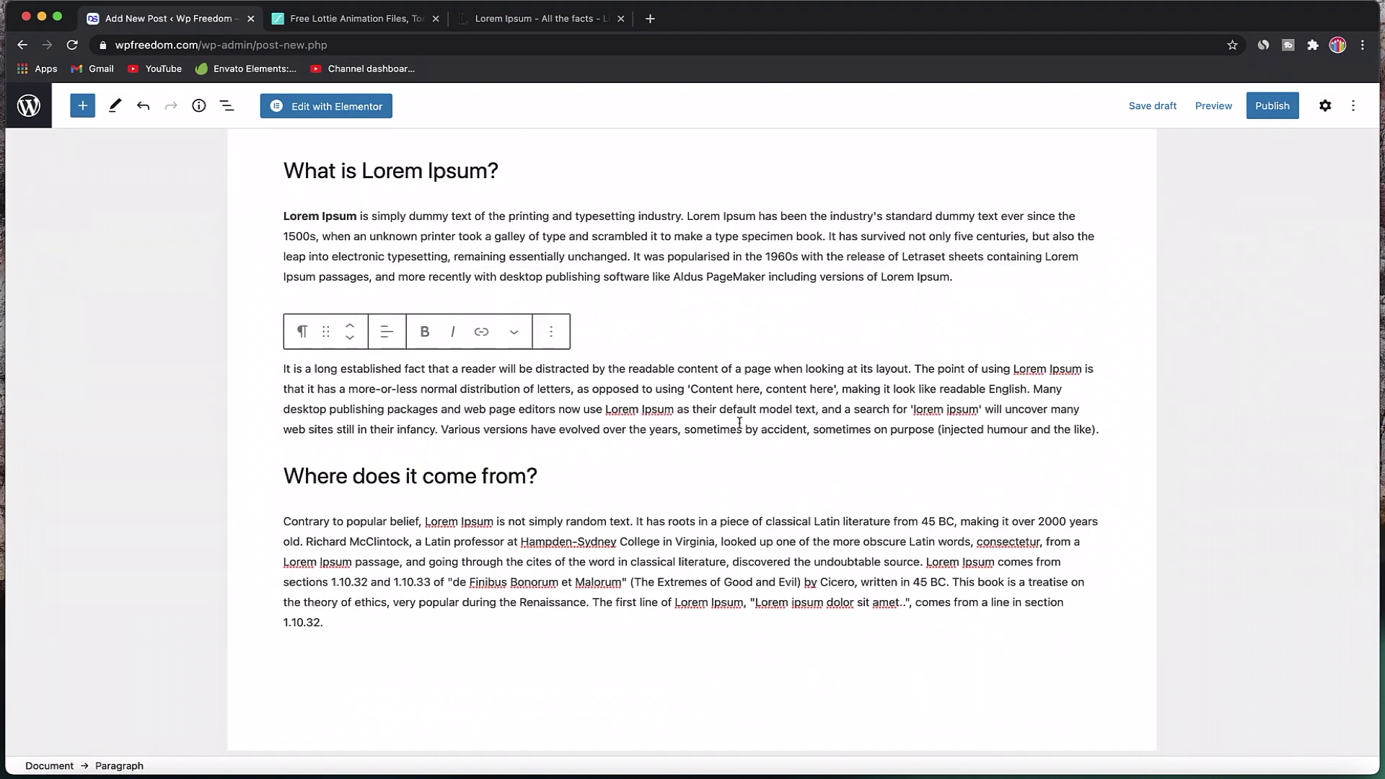
pyautogui.click(752, 329)
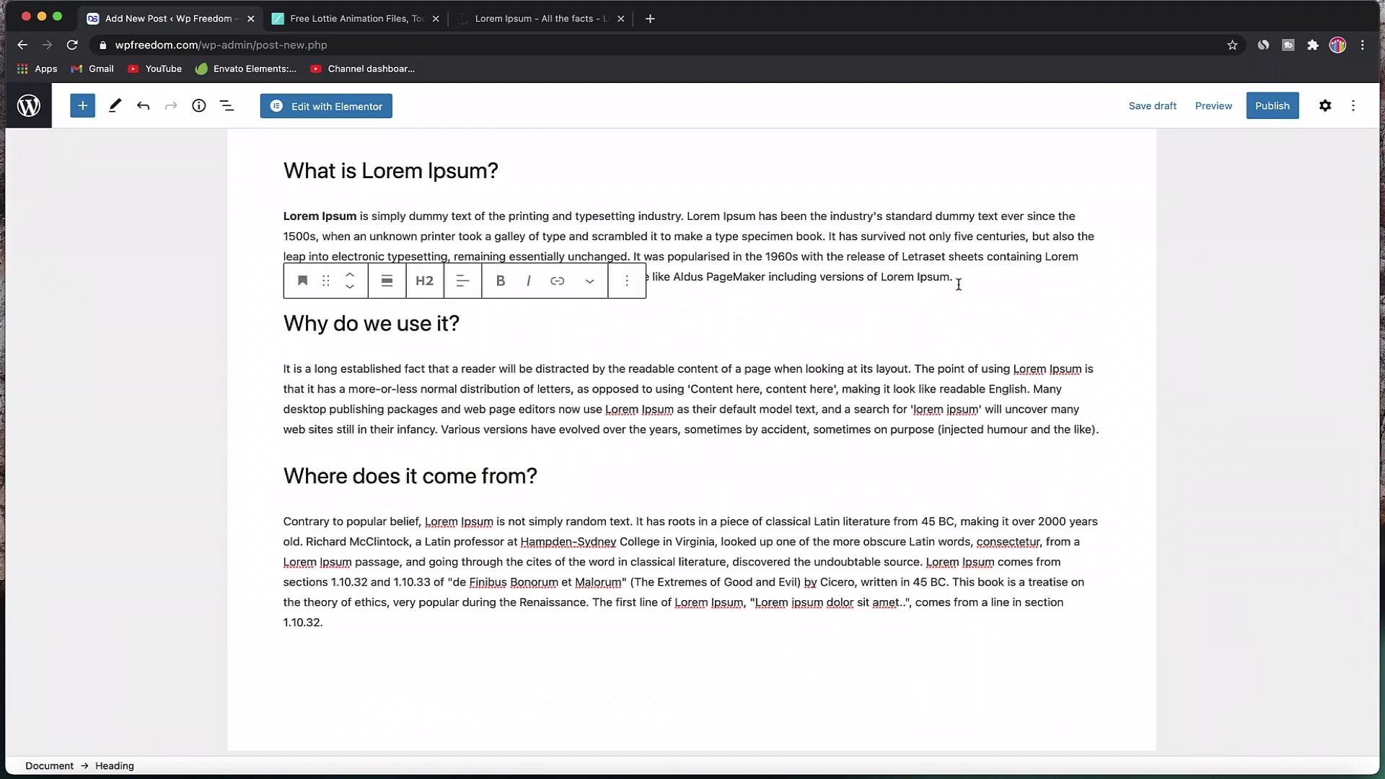
pyautogui.click(957, 283)
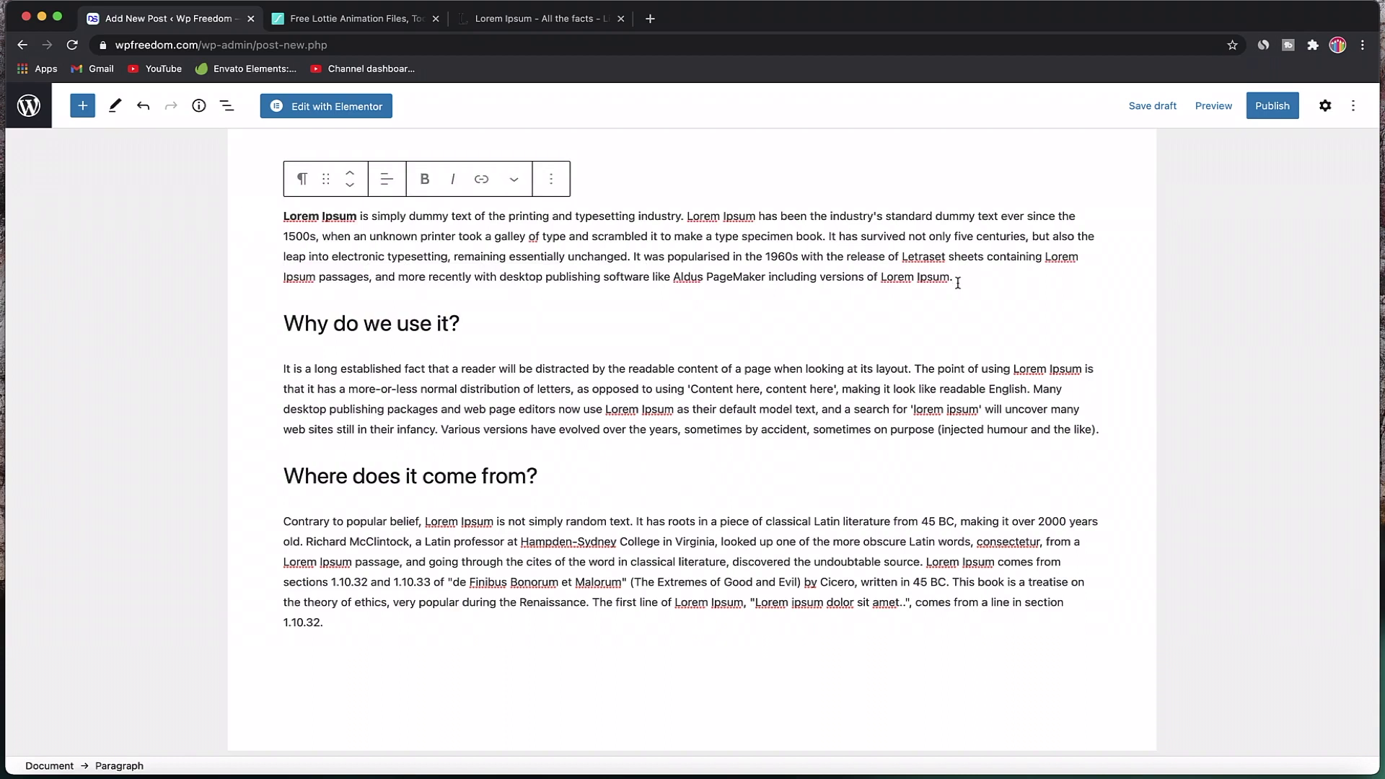
pyautogui.press('Return')
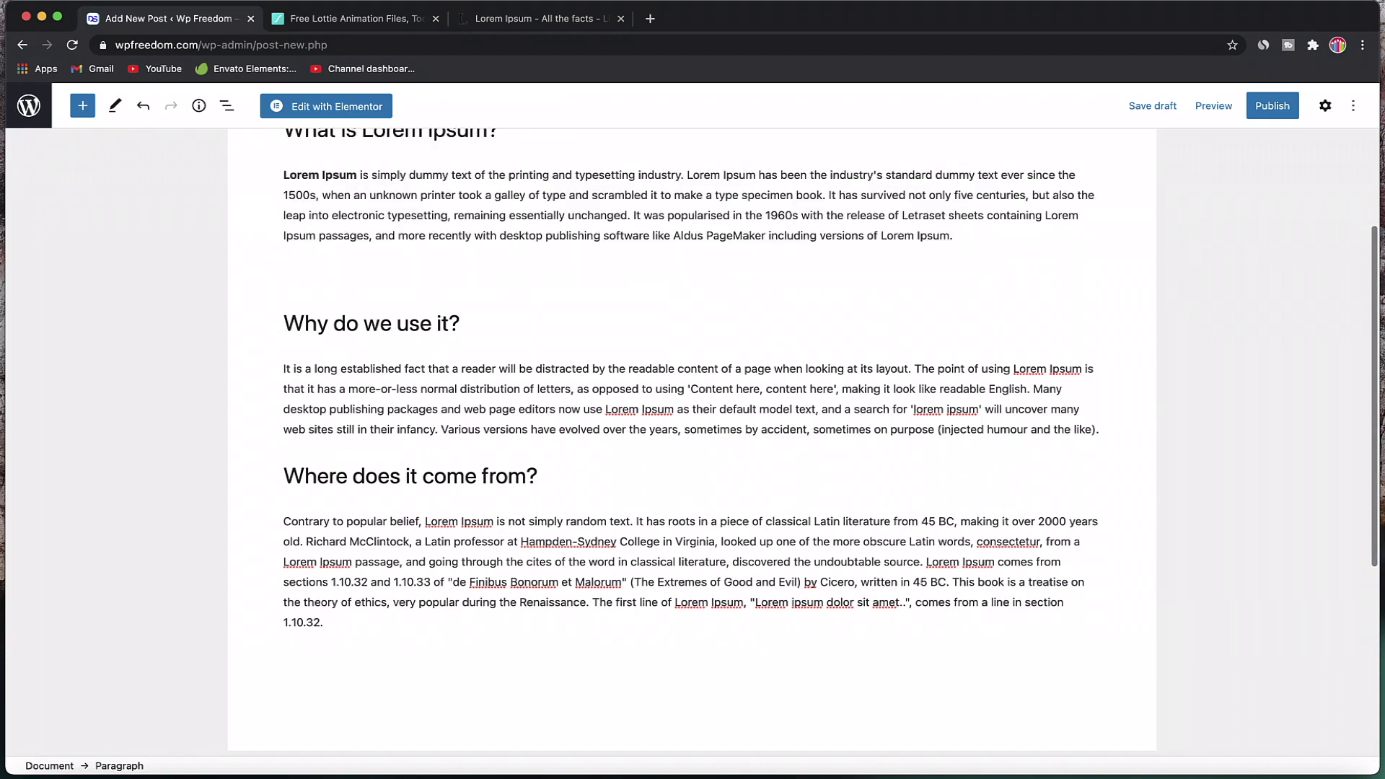
pyautogui.write('/')
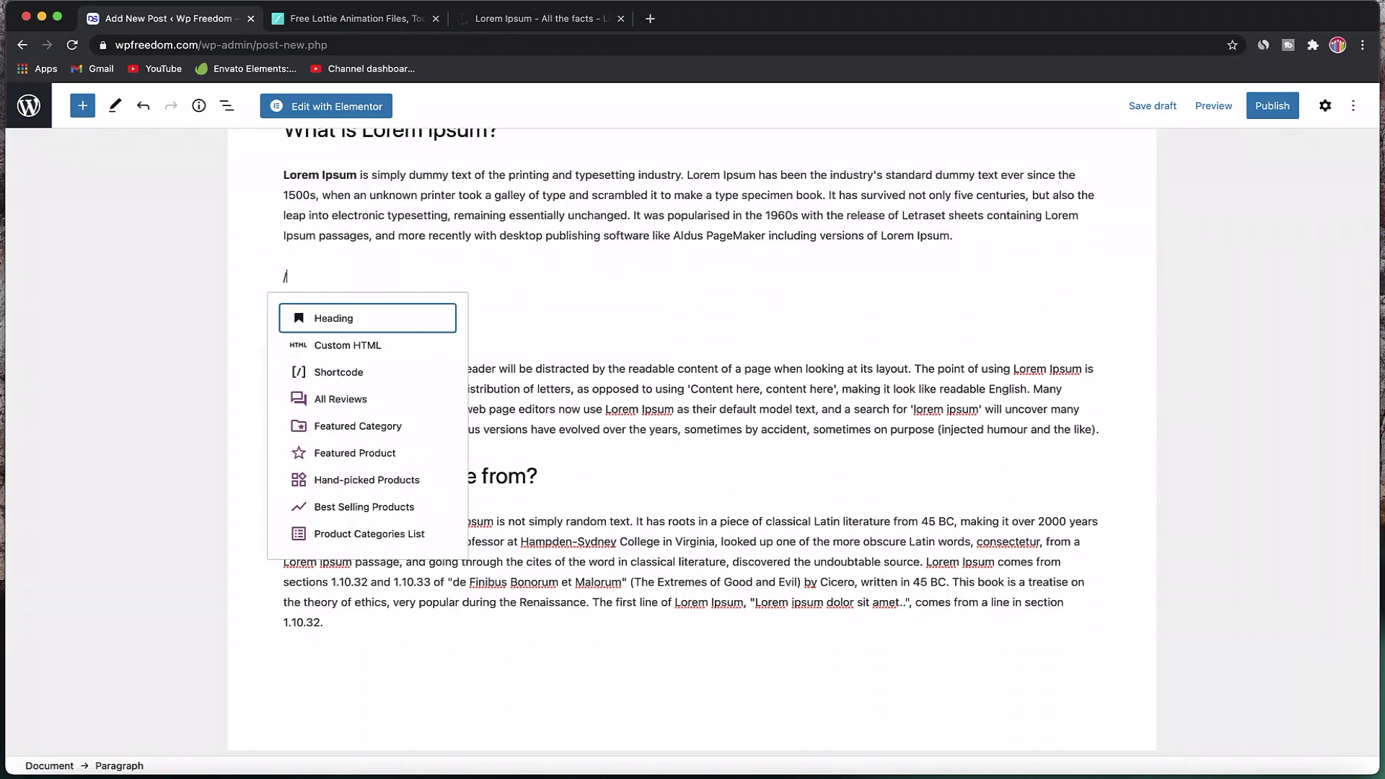
pyautogui.click(348, 346)
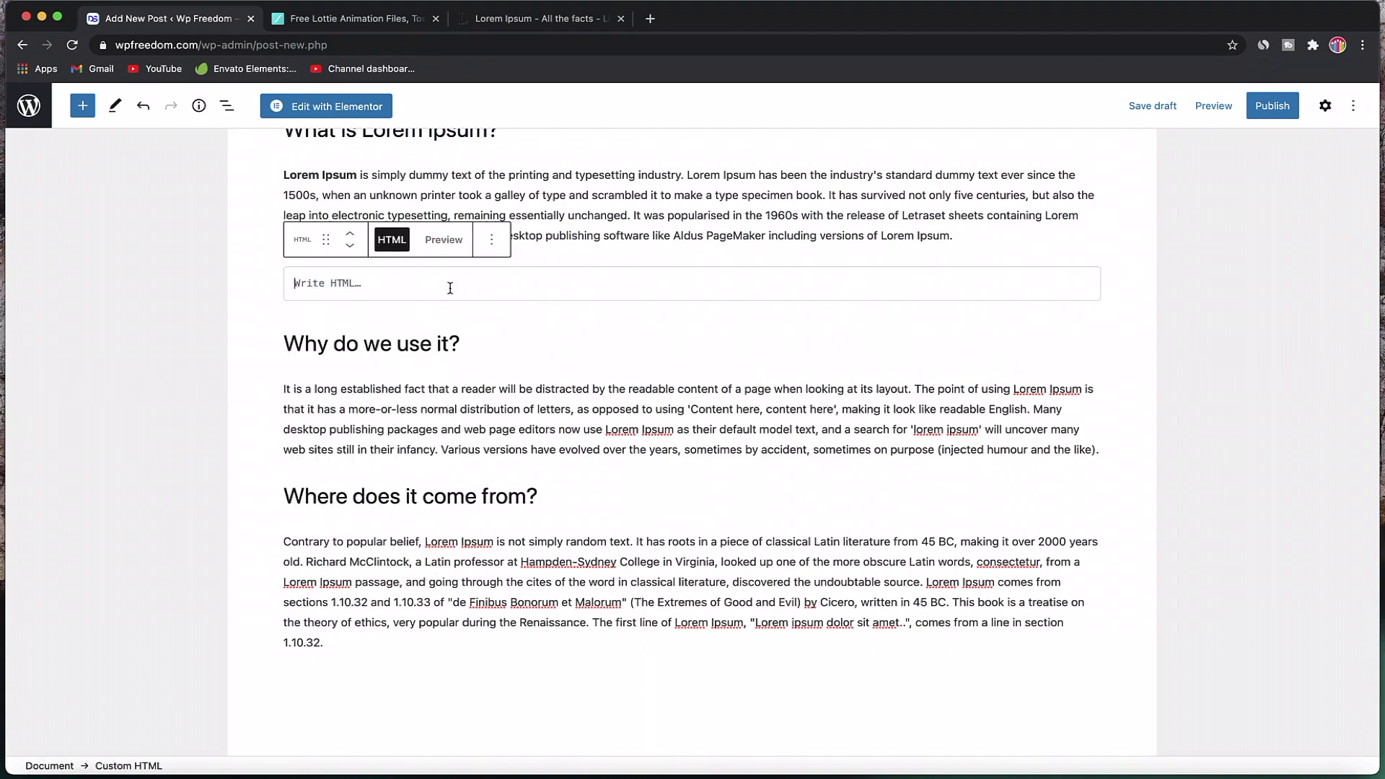
pyautogui.click(375, 26)
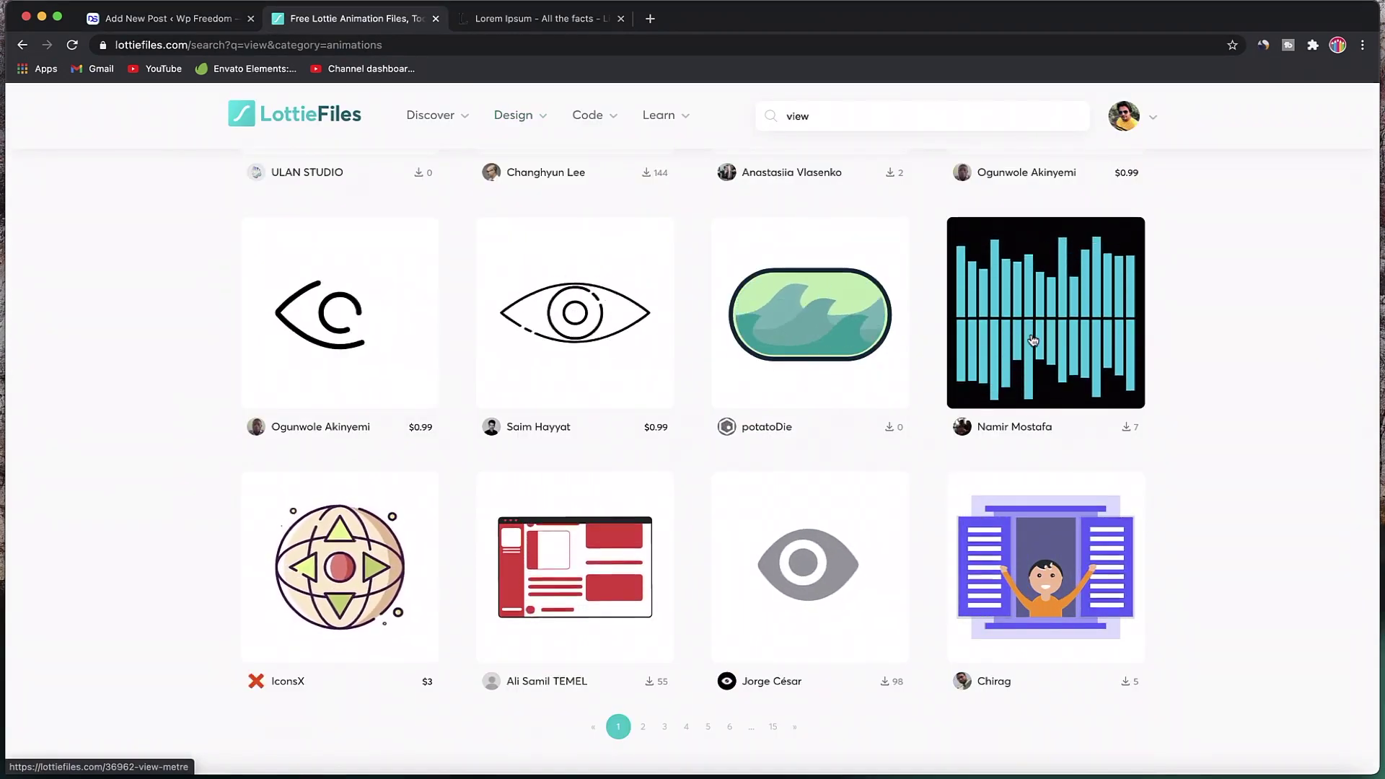
# Step: Enable Hover on the View Metre bar animation's web player and copy its 300px embed code
pyautogui.click(1034, 340)
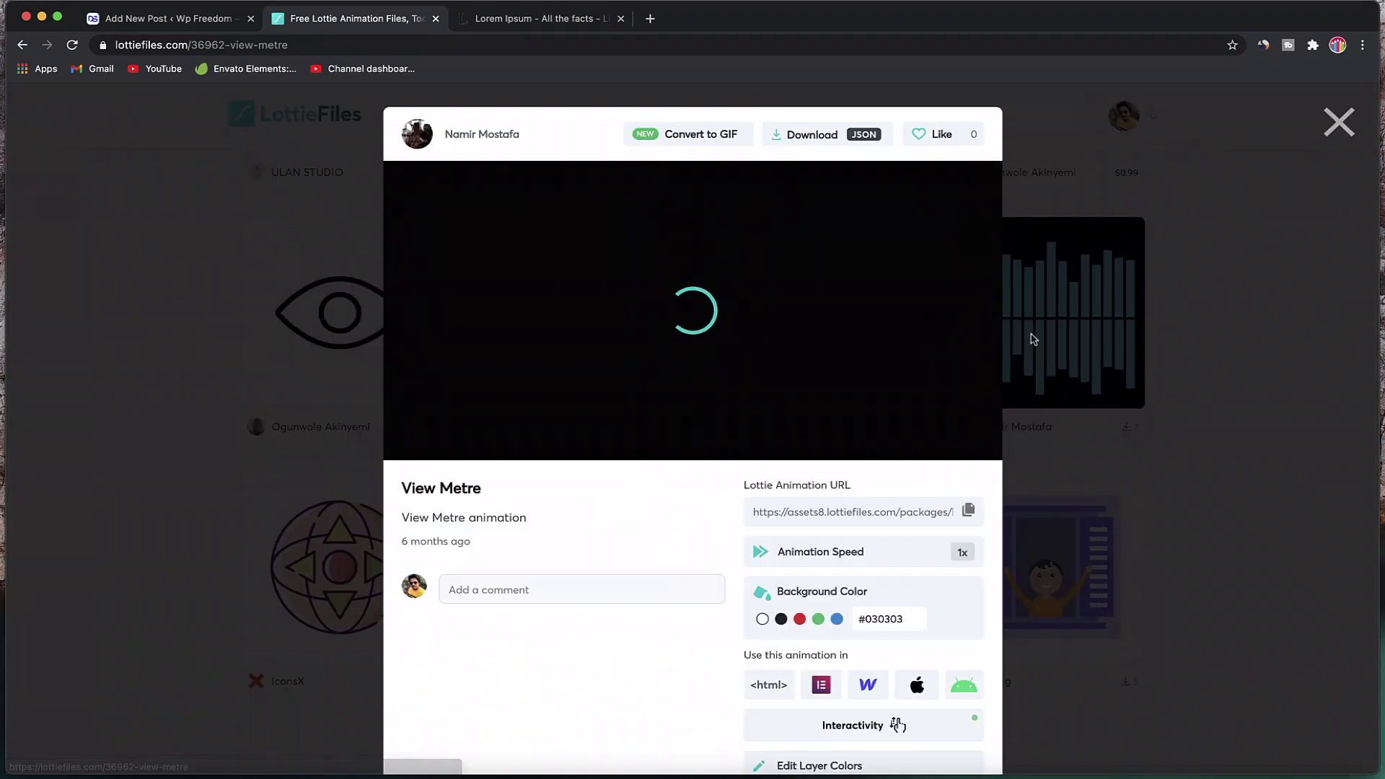
pyautogui.scroll(-3, 792, 541)
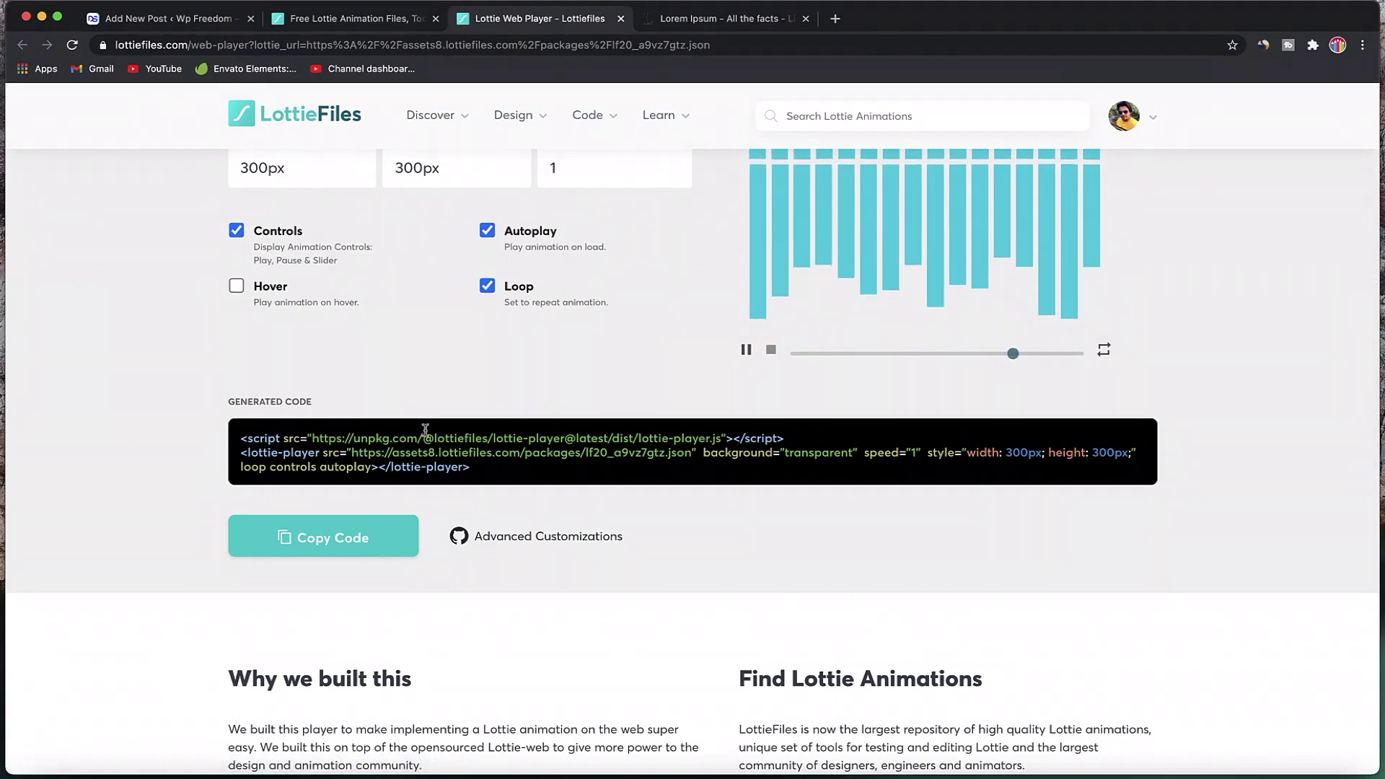
pyautogui.click(236, 288)
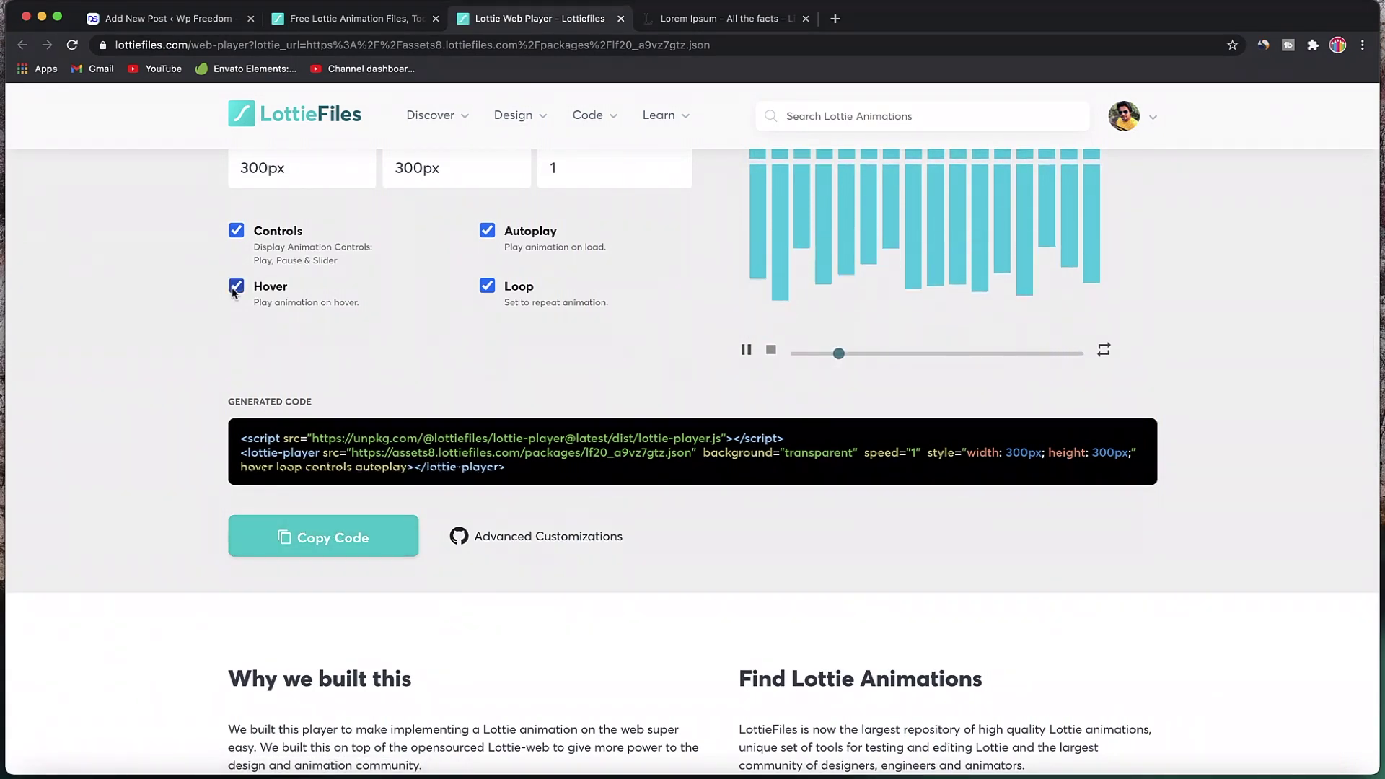
pyautogui.scroll(3, 566, 354)
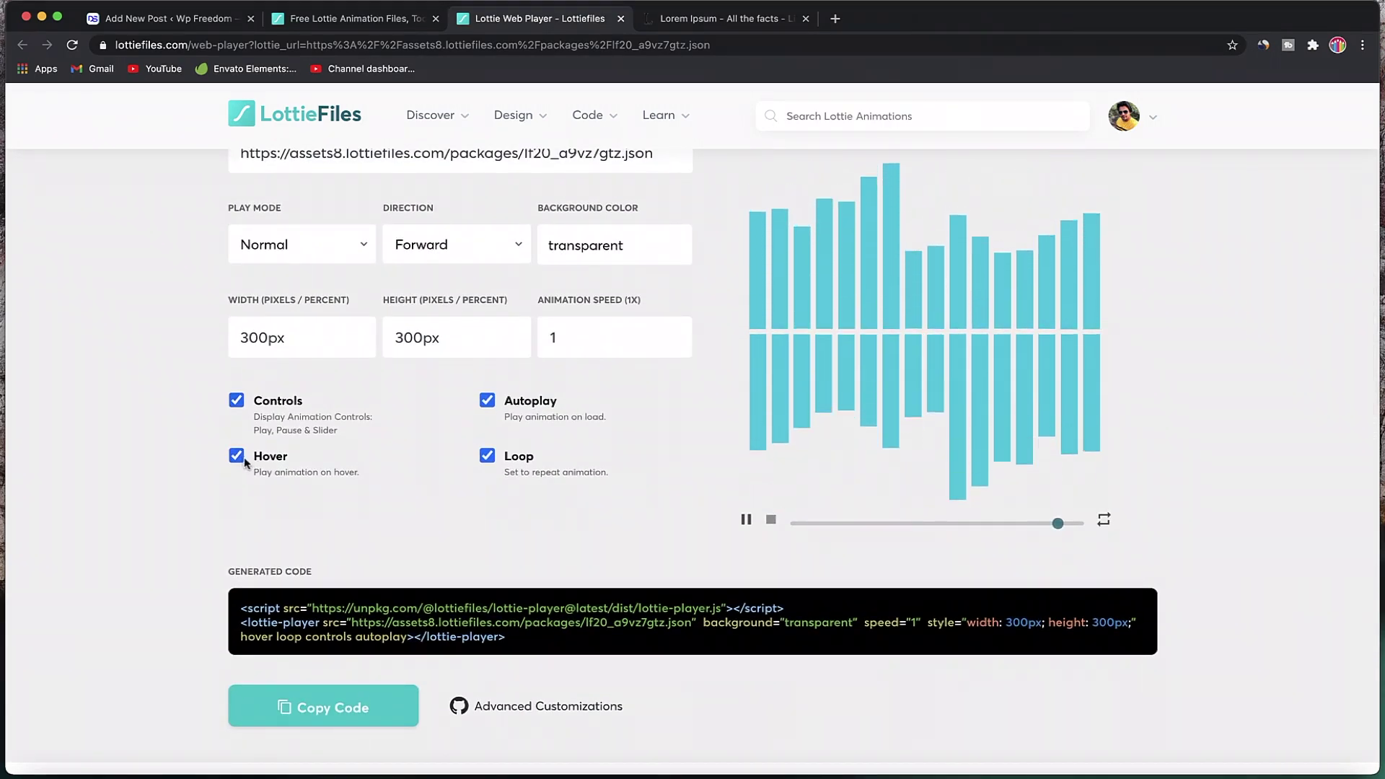
pyautogui.click(487, 401)
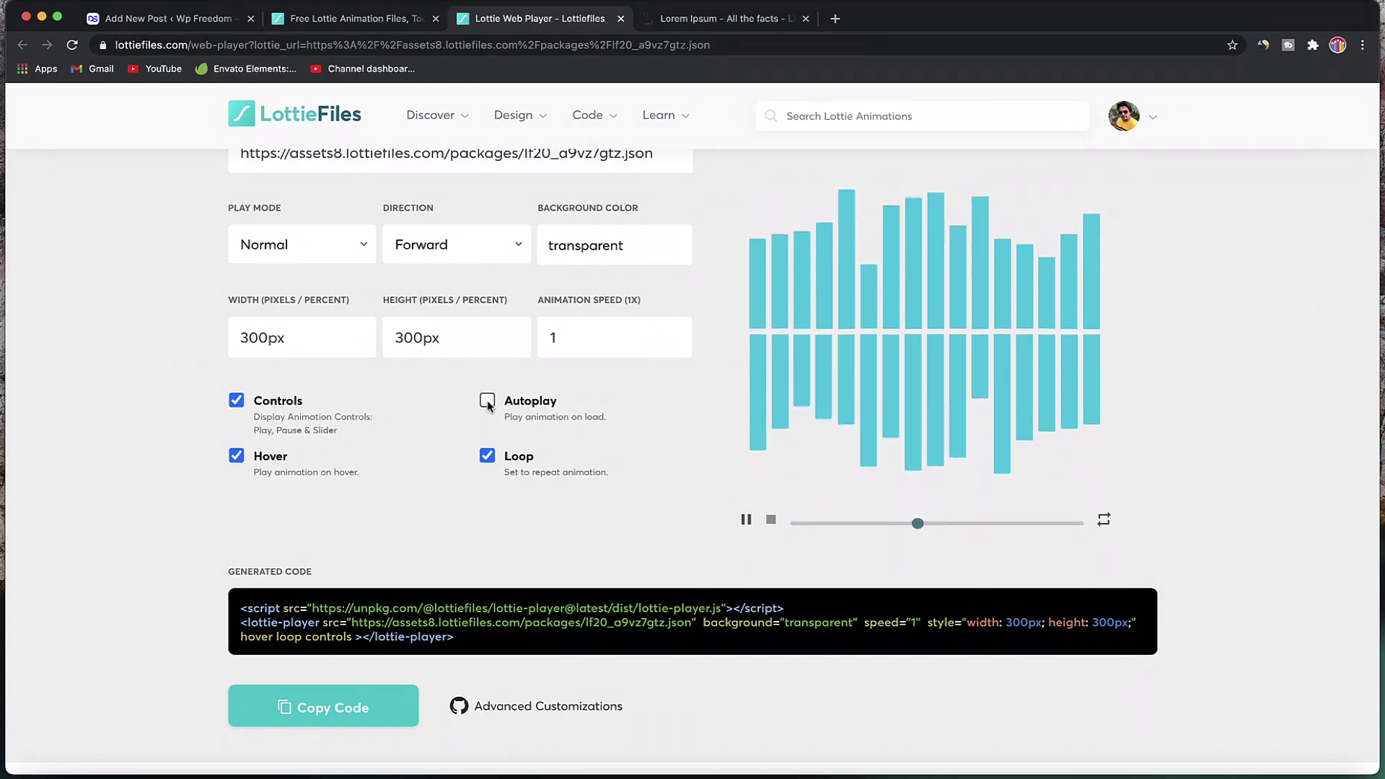
pyautogui.click(487, 456)
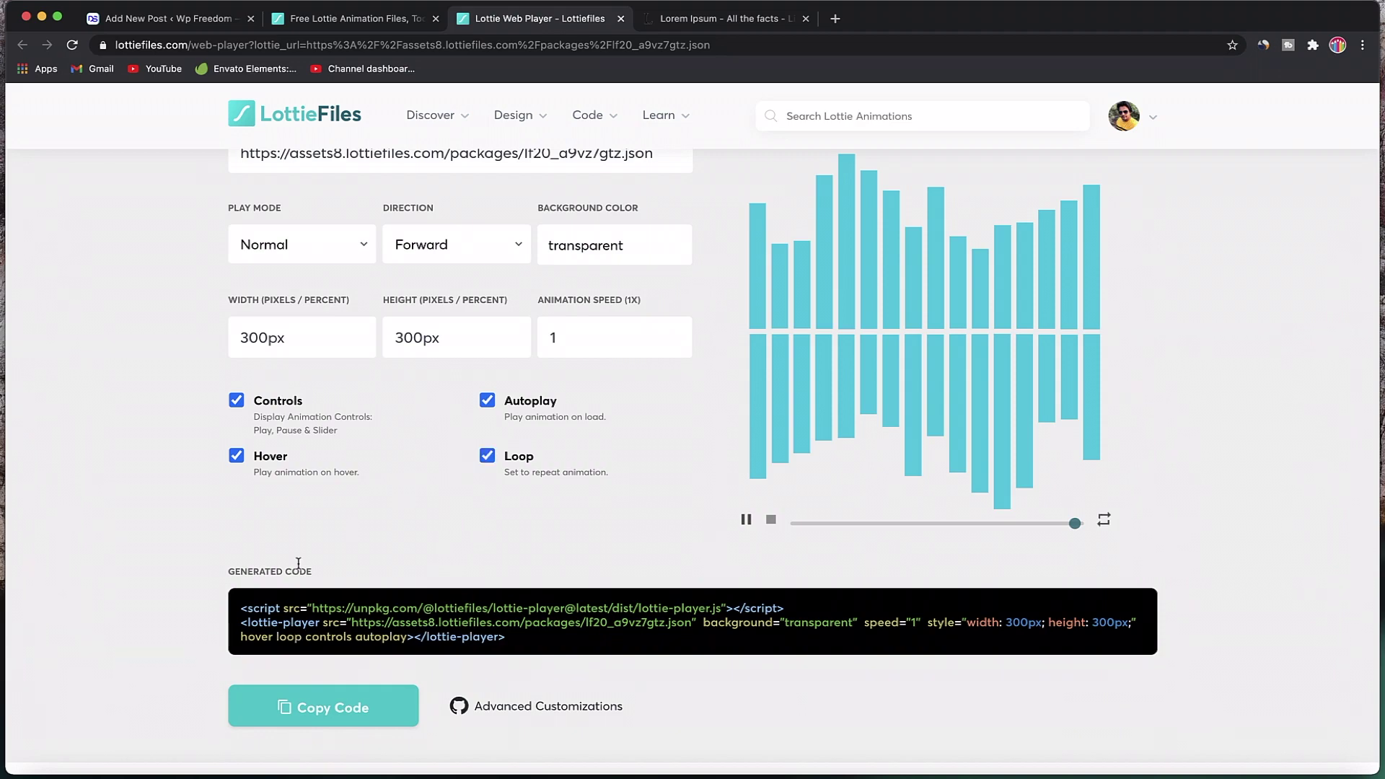
pyautogui.click(325, 707)
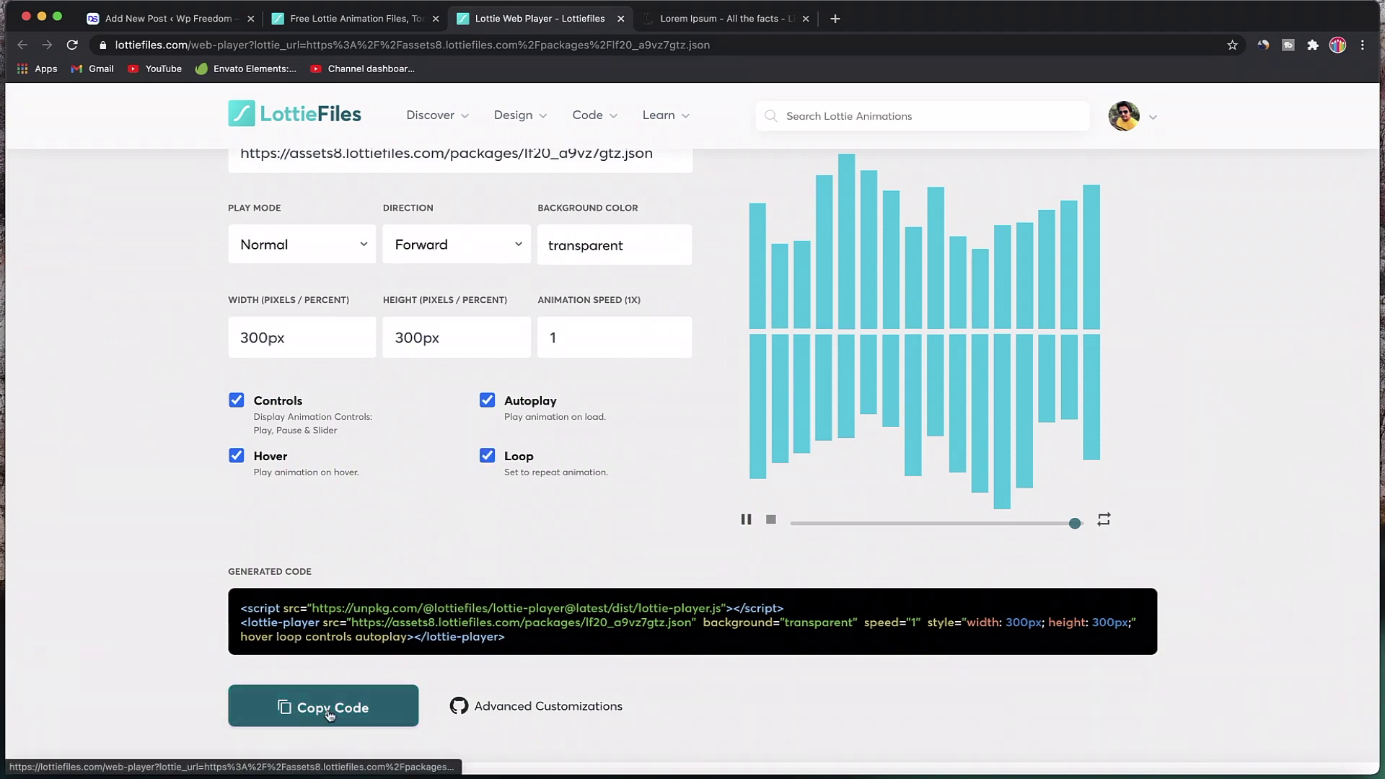
# Step: Paste the lottie-player embed code into the Custom HTML block and preview the bar animation
pyautogui.click(163, 22)
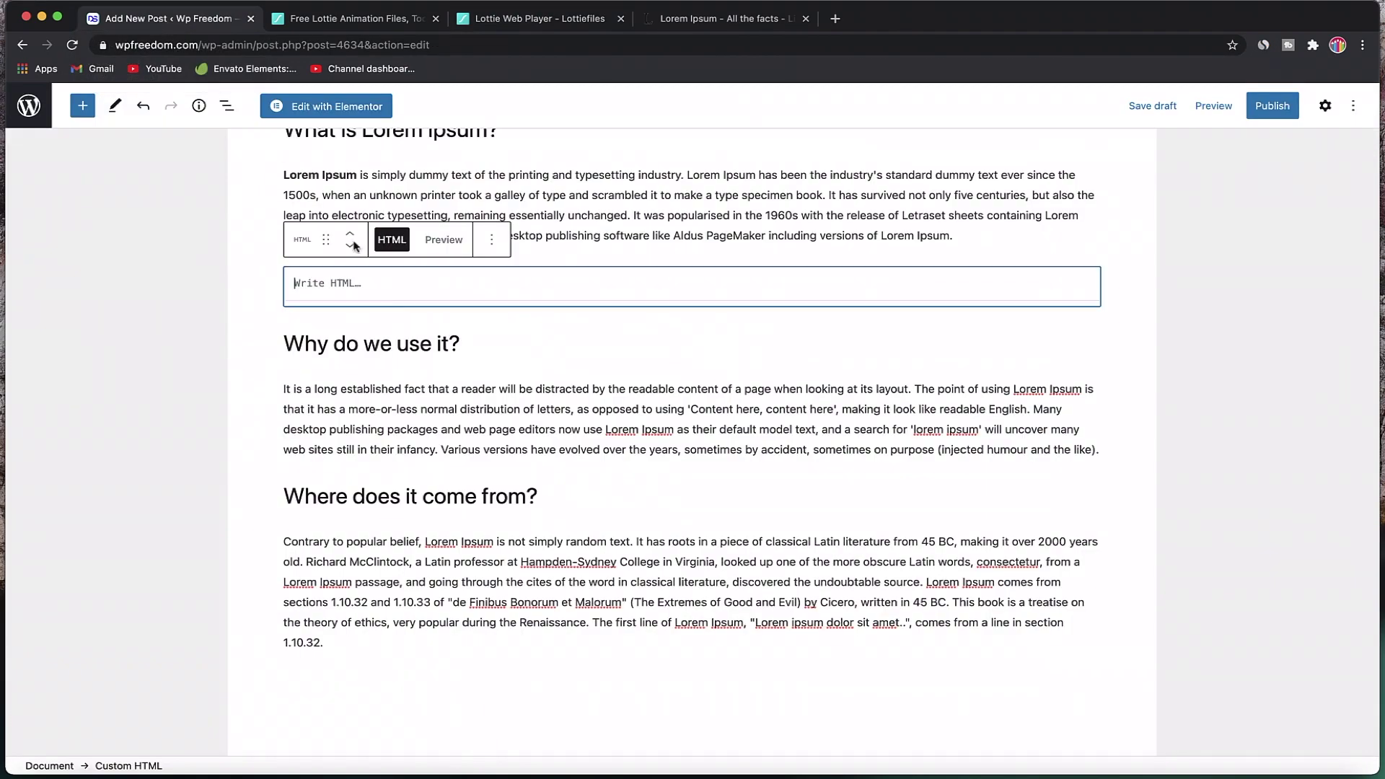
pyautogui.click(359, 289)
pyautogui.press('super+v')
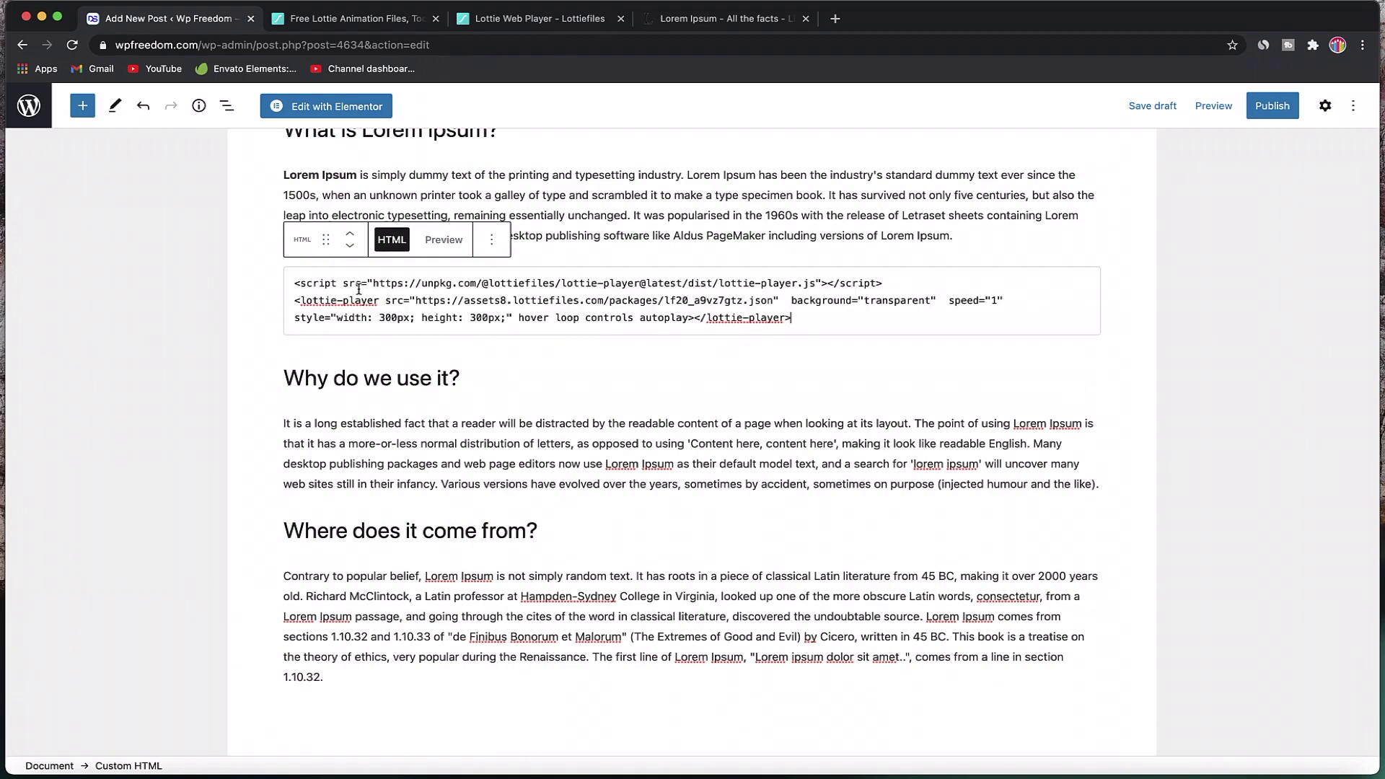
pyautogui.click(442, 241)
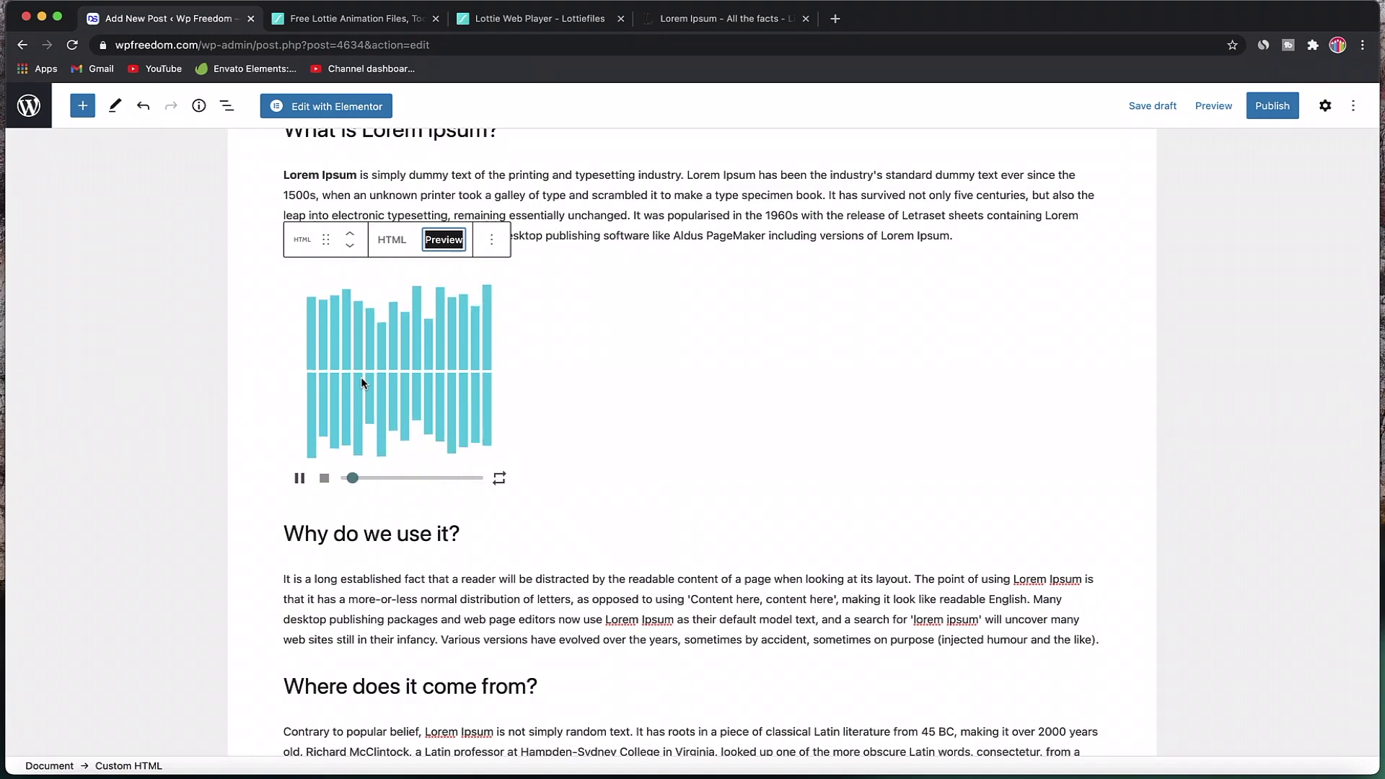
pyautogui.click(392, 241)
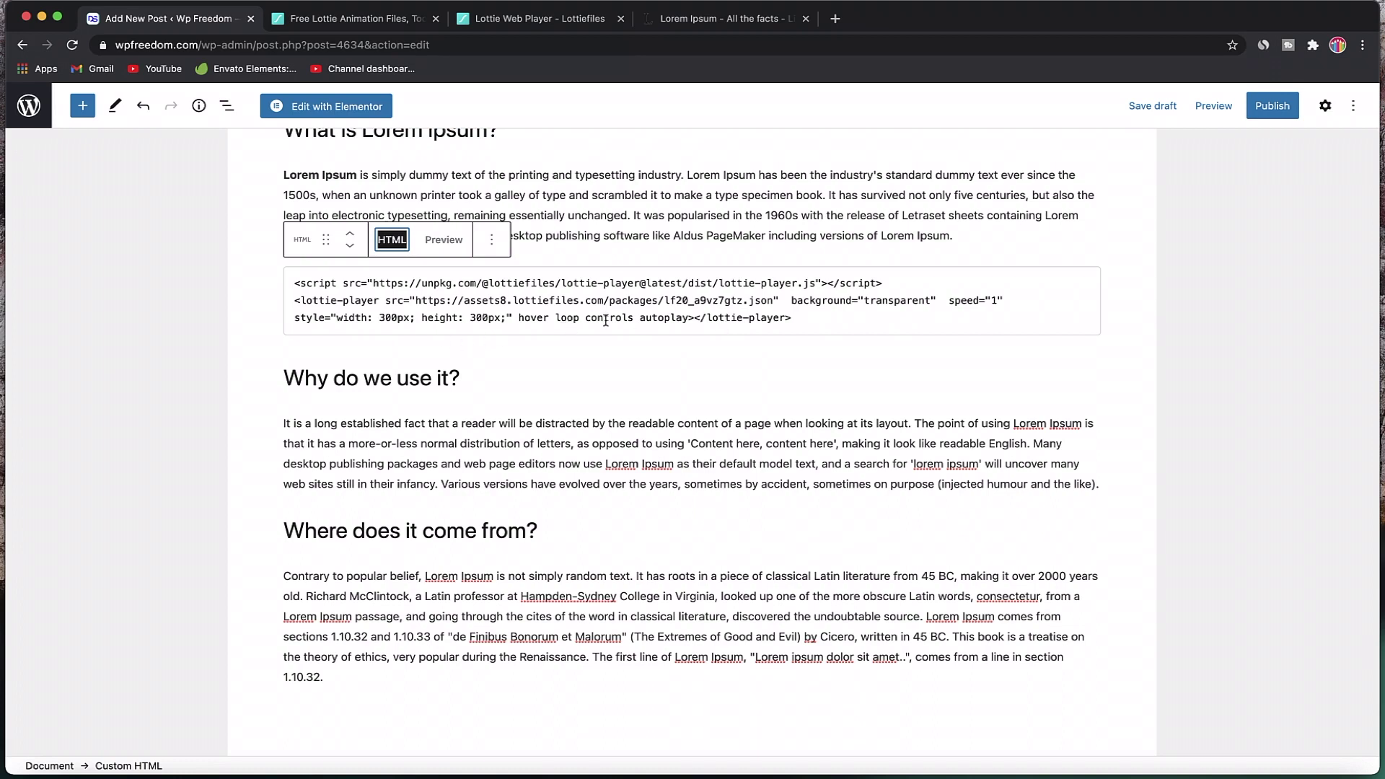
# Step: Delete 'controls' from the lottie-player tag, check the preview, and publish Lottie post
pyautogui.press('BackSpace')
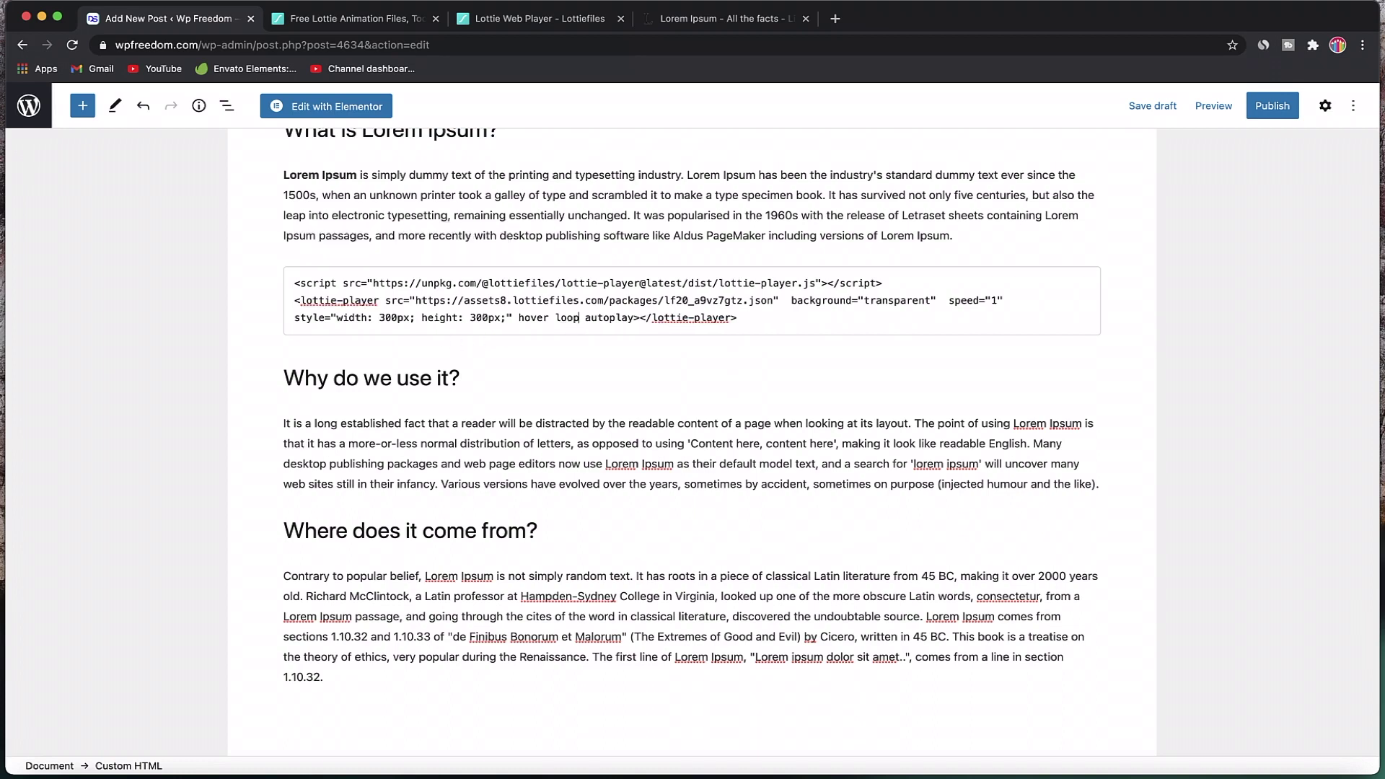
pyautogui.click(444, 241)
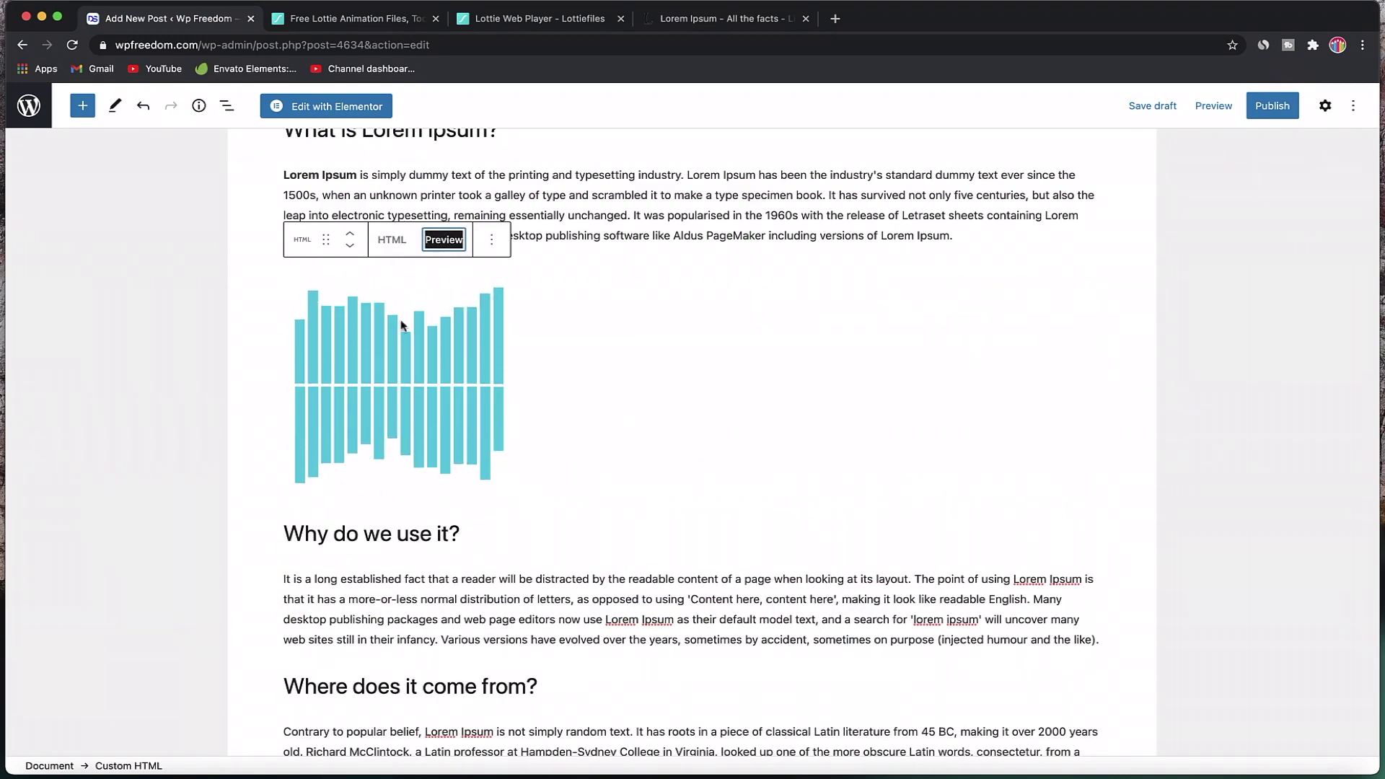
pyautogui.click(392, 239)
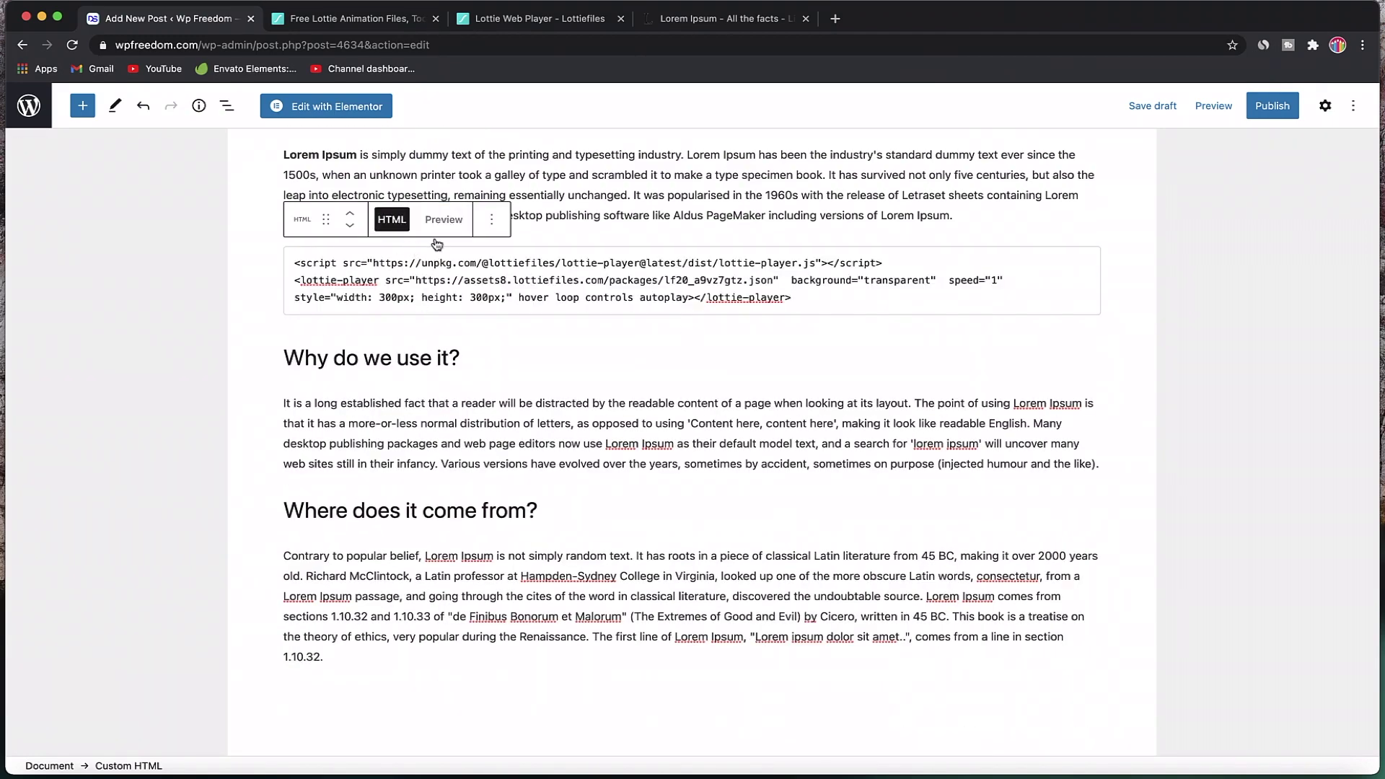
pyautogui.click(442, 222)
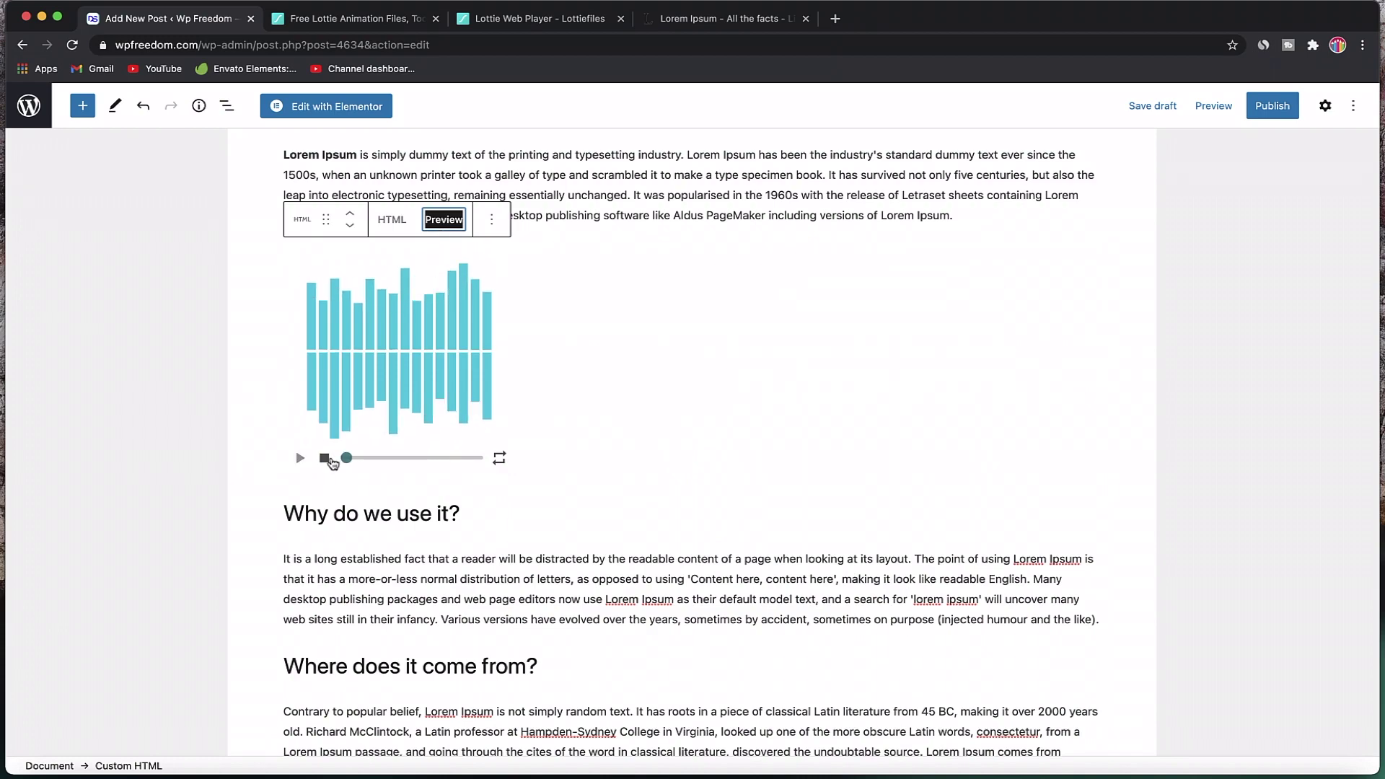
pyautogui.click(397, 223)
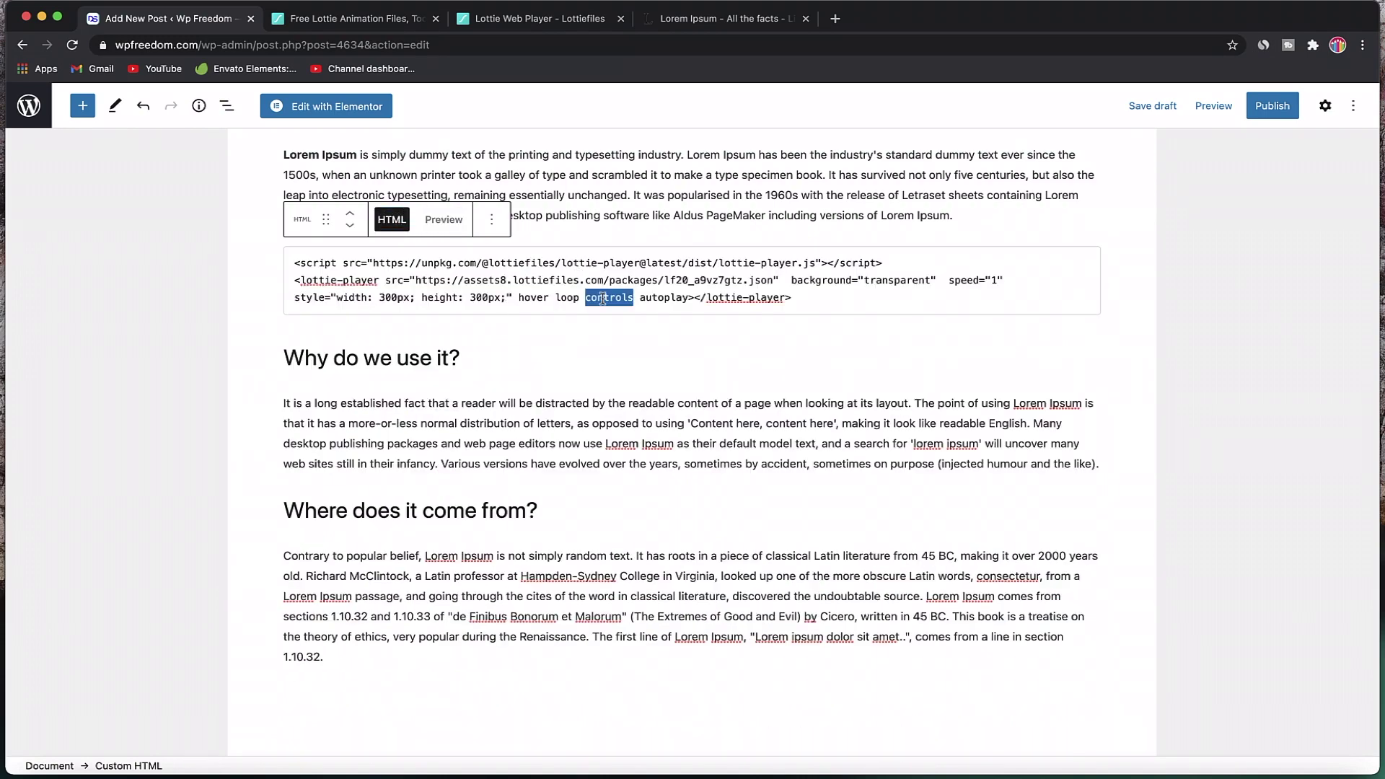
pyautogui.press('BackSpace')
pyautogui.press('BackSpace')
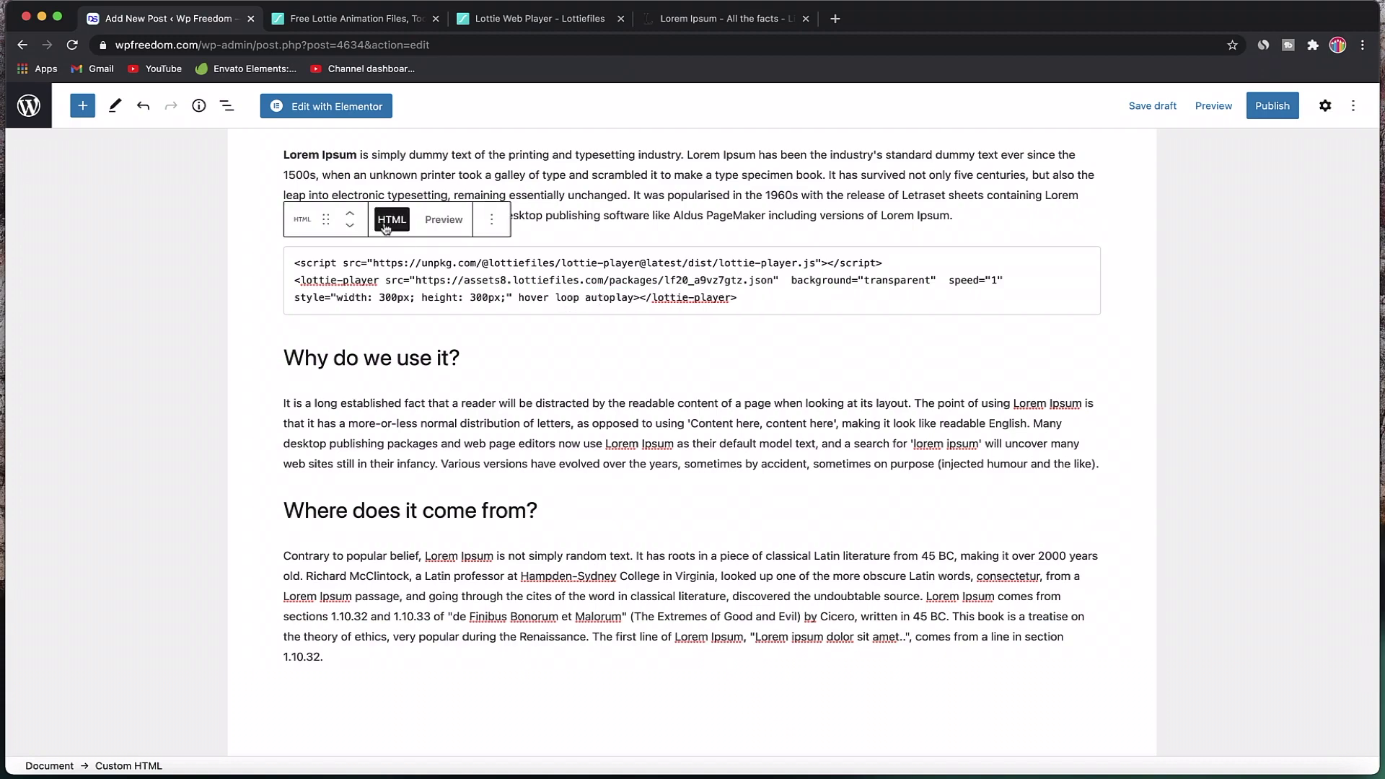
pyautogui.click(444, 227)
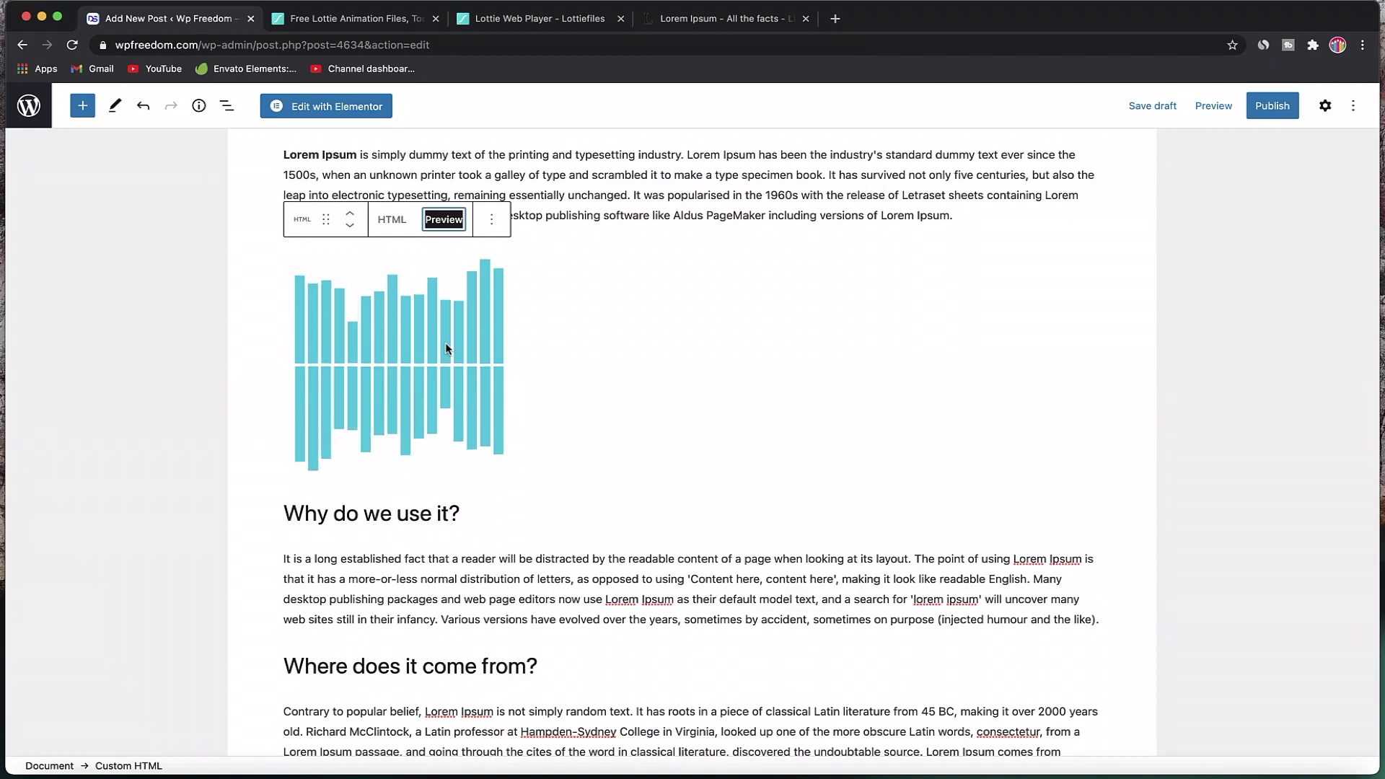
pyautogui.click(391, 220)
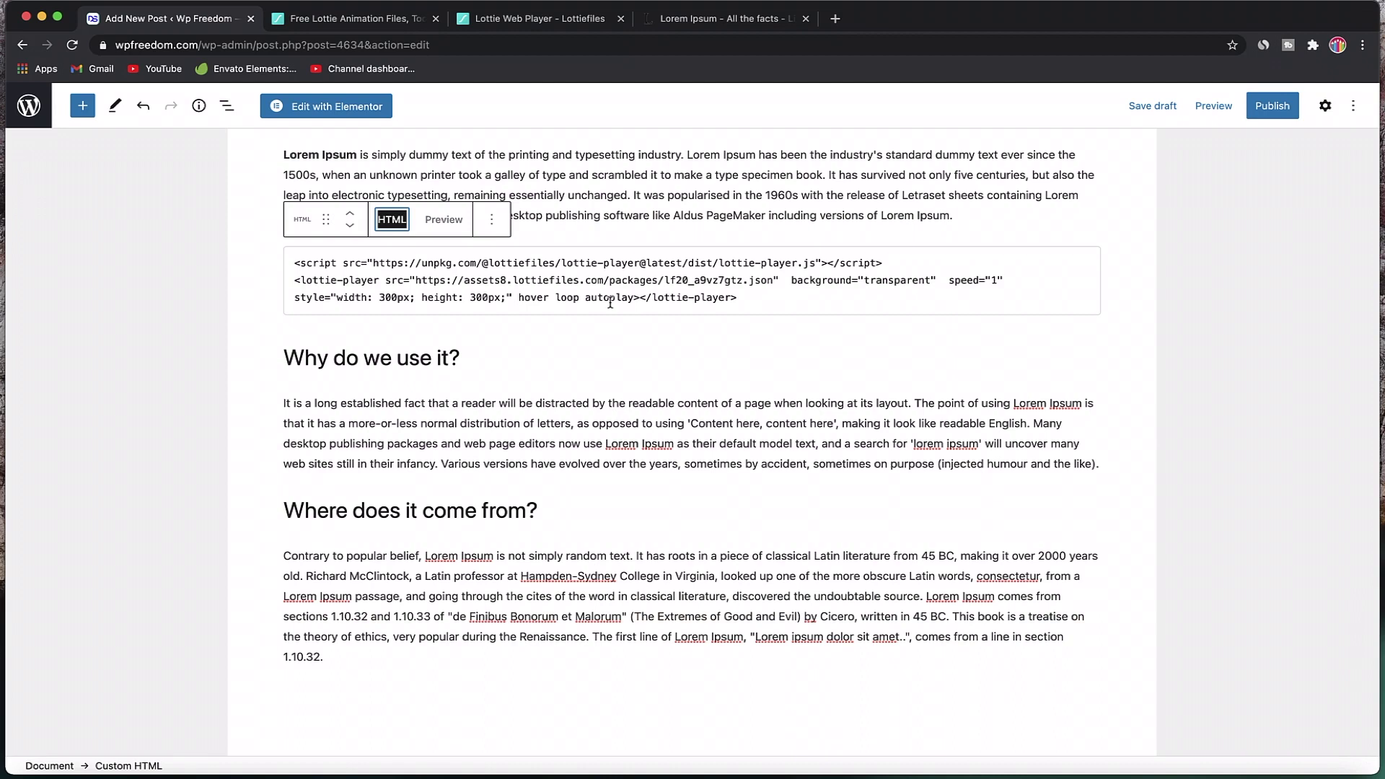
pyautogui.click(1273, 108)
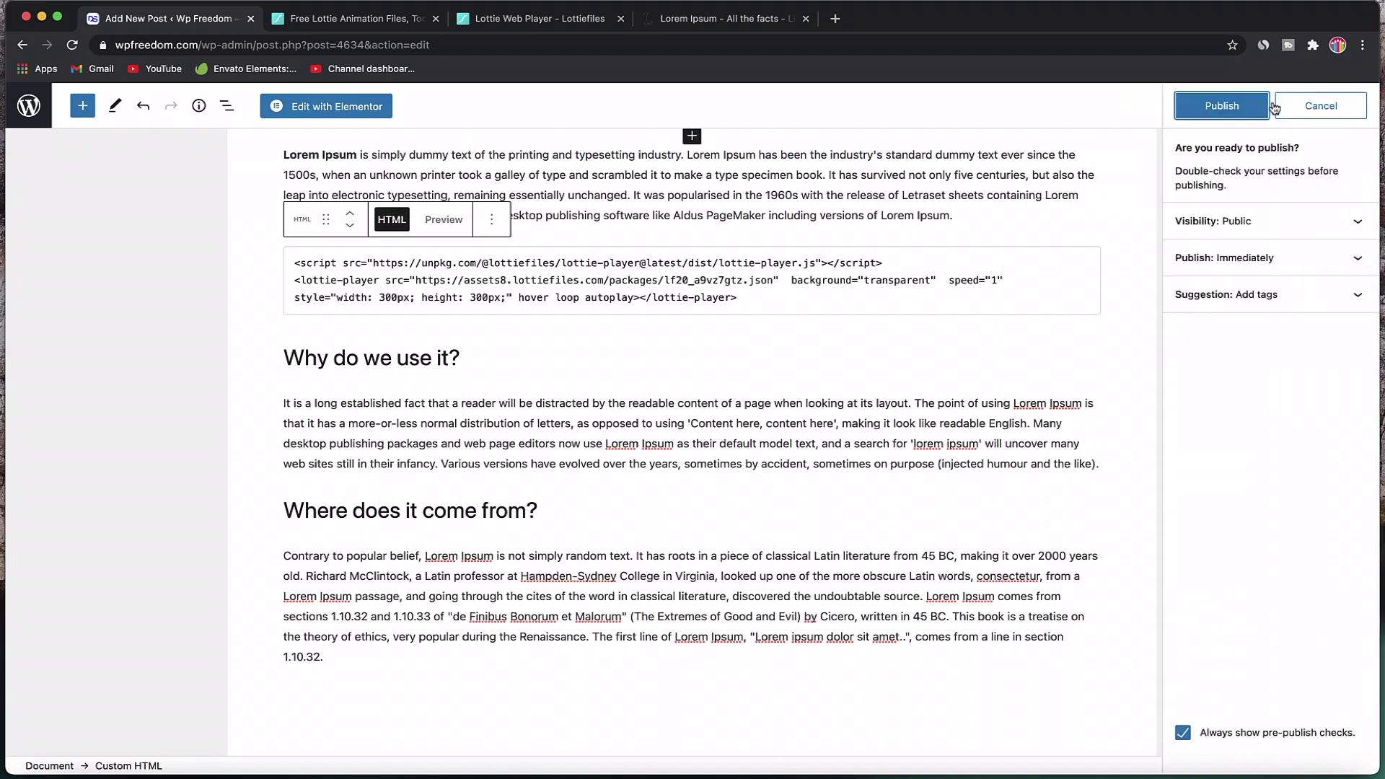
pyautogui.click(1259, 107)
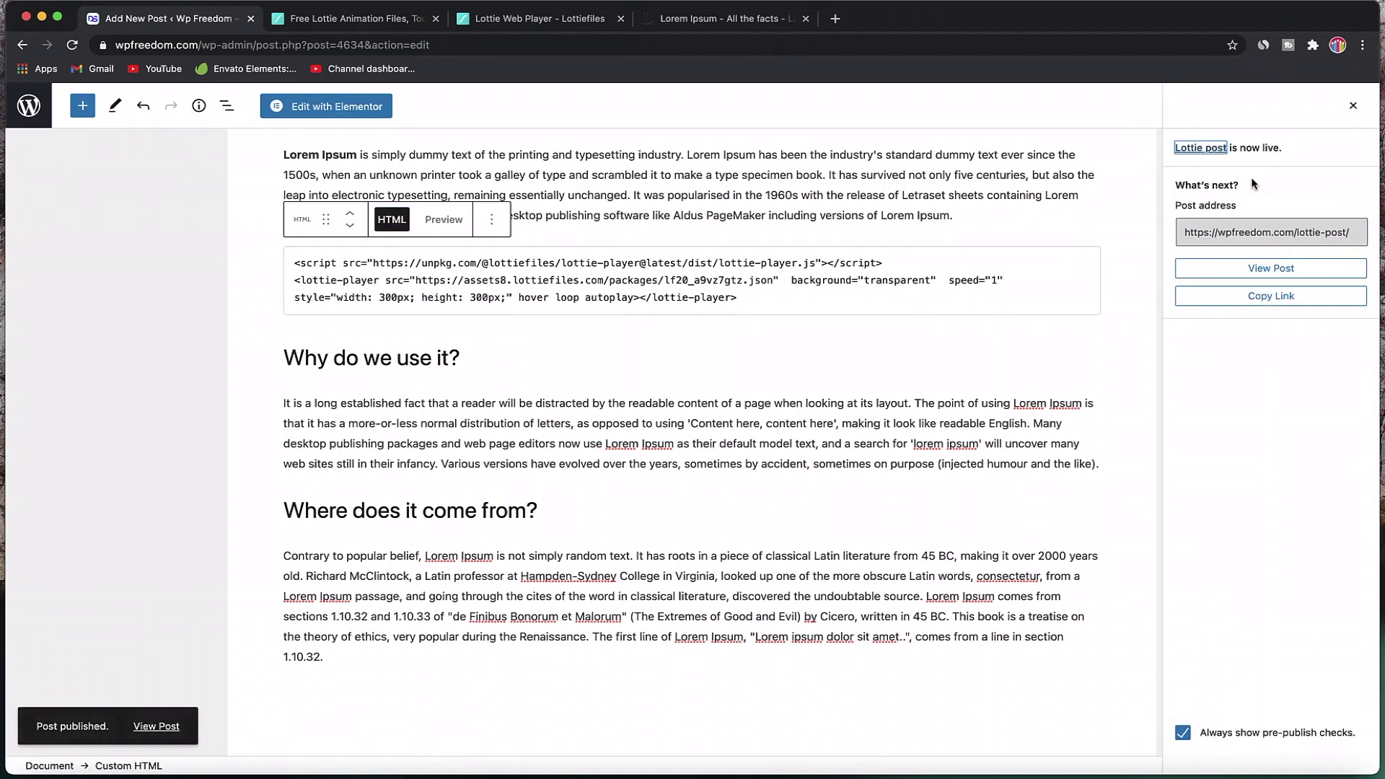
# Step: View the published Lottie post and scroll to the bar animation below the first paragraph
pyautogui.click(170, 727)
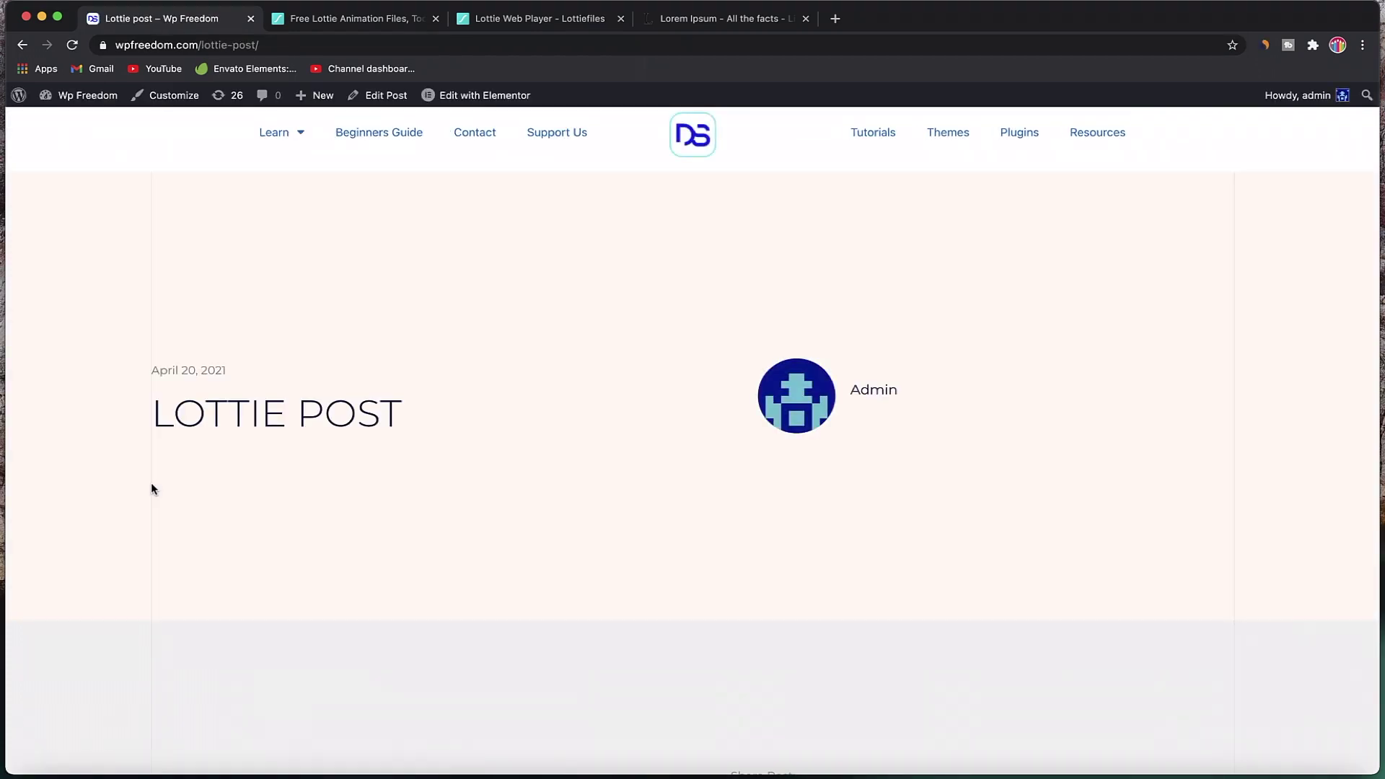
pyautogui.scroll(-5, 402, 465)
pyautogui.scroll(-4, 402, 466)
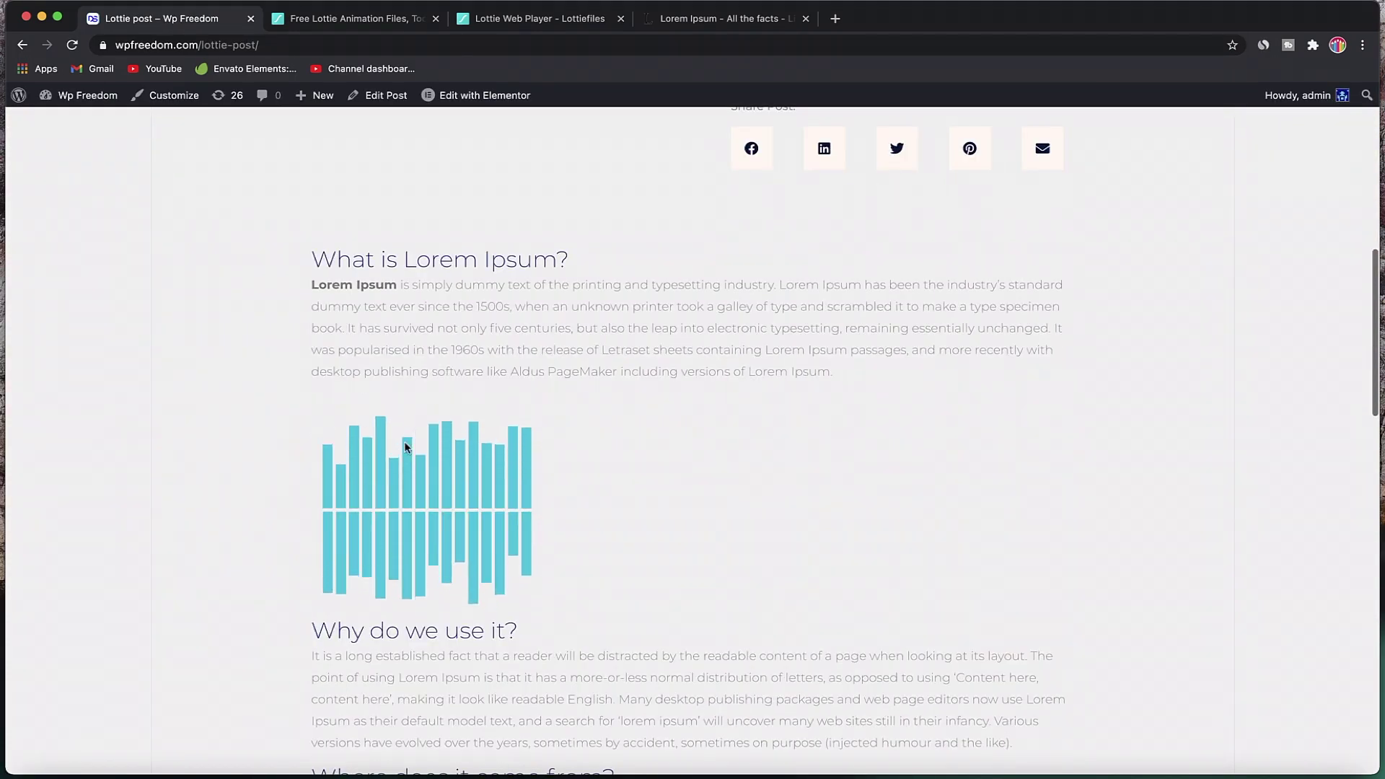
pyautogui.tripleClick(523, 313)
pyautogui.click(523, 313)
pyautogui.tripleClick(522, 314)
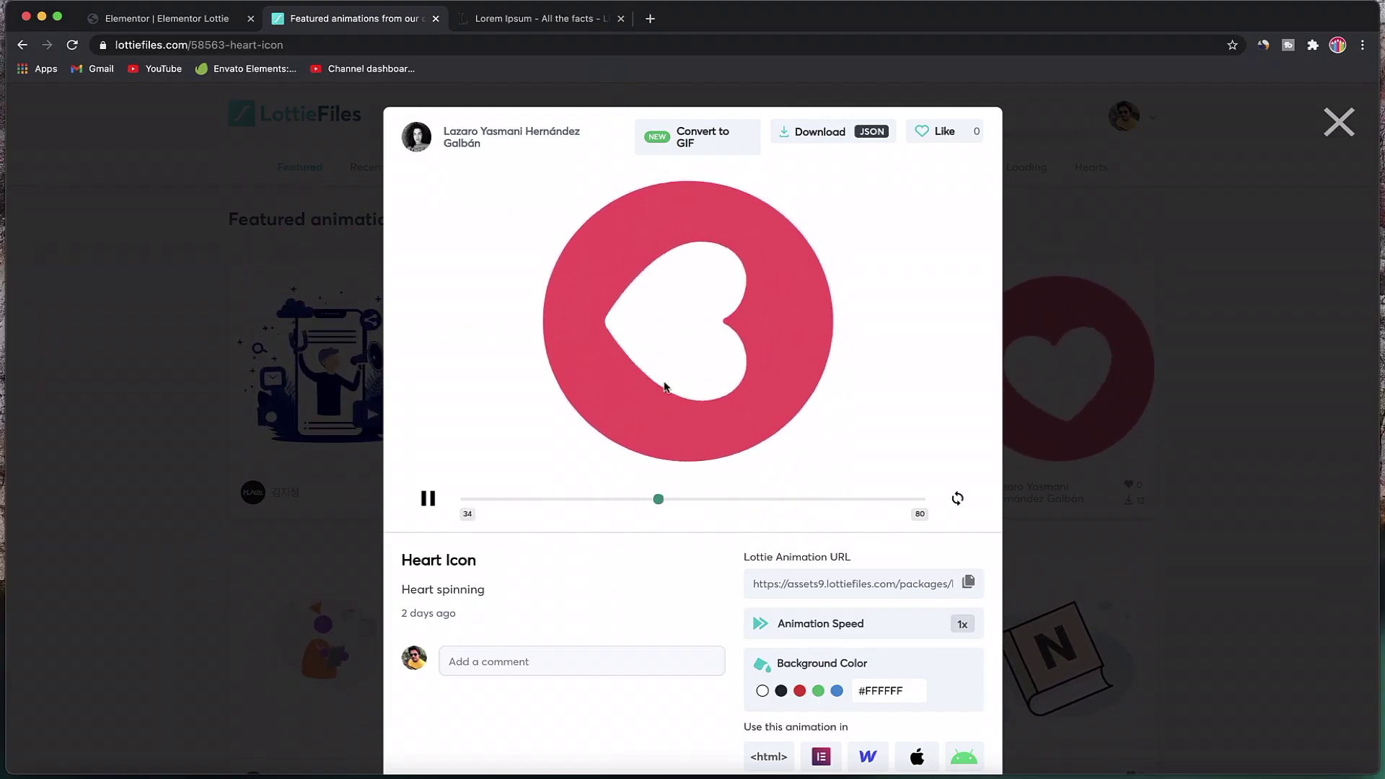
# Step: Scroll the Heart Icon animation's details to reach the Lottie Web Player option
pyautogui.scroll(-5, 640, 405)
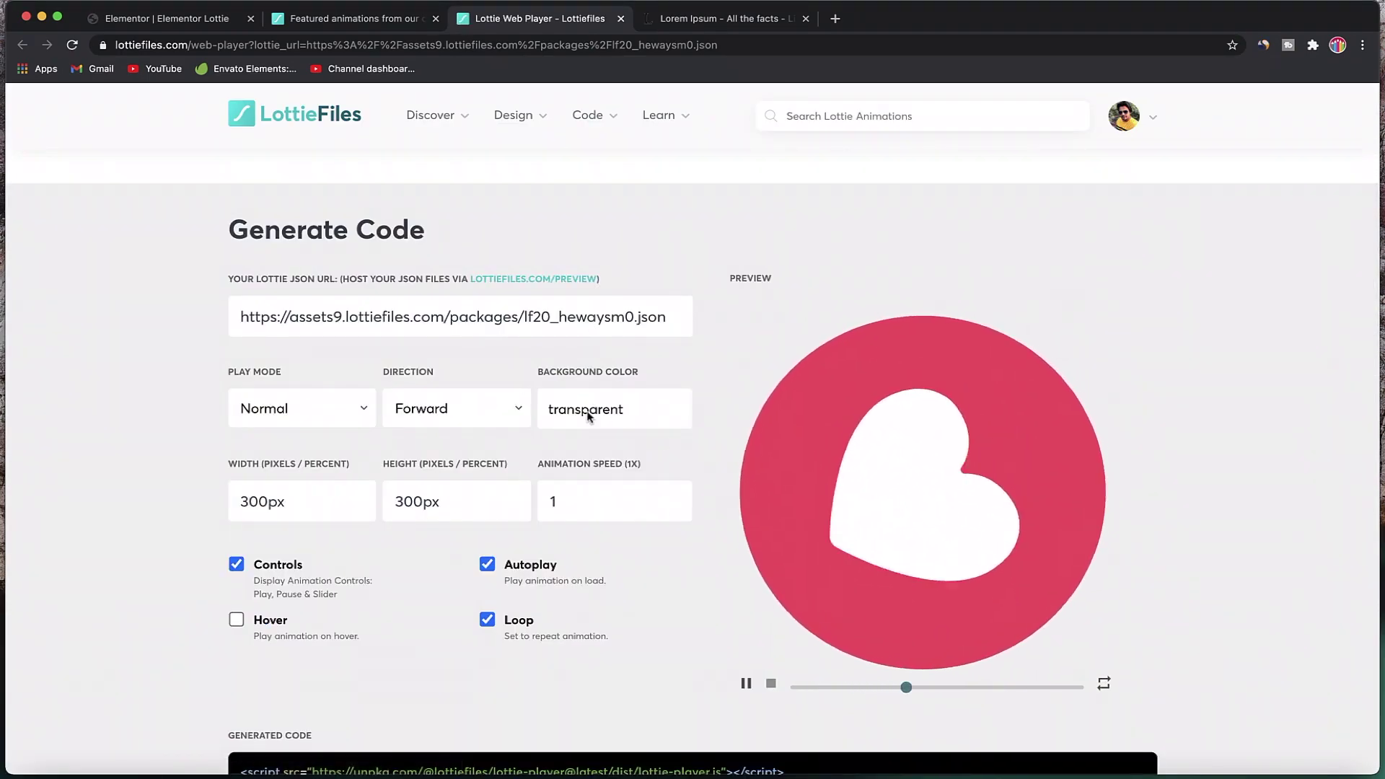
# Step: Set the heart's playback Direction to Backward with a #495DBF background colour
pyautogui.click(462, 409)
pyautogui.click(447, 427)
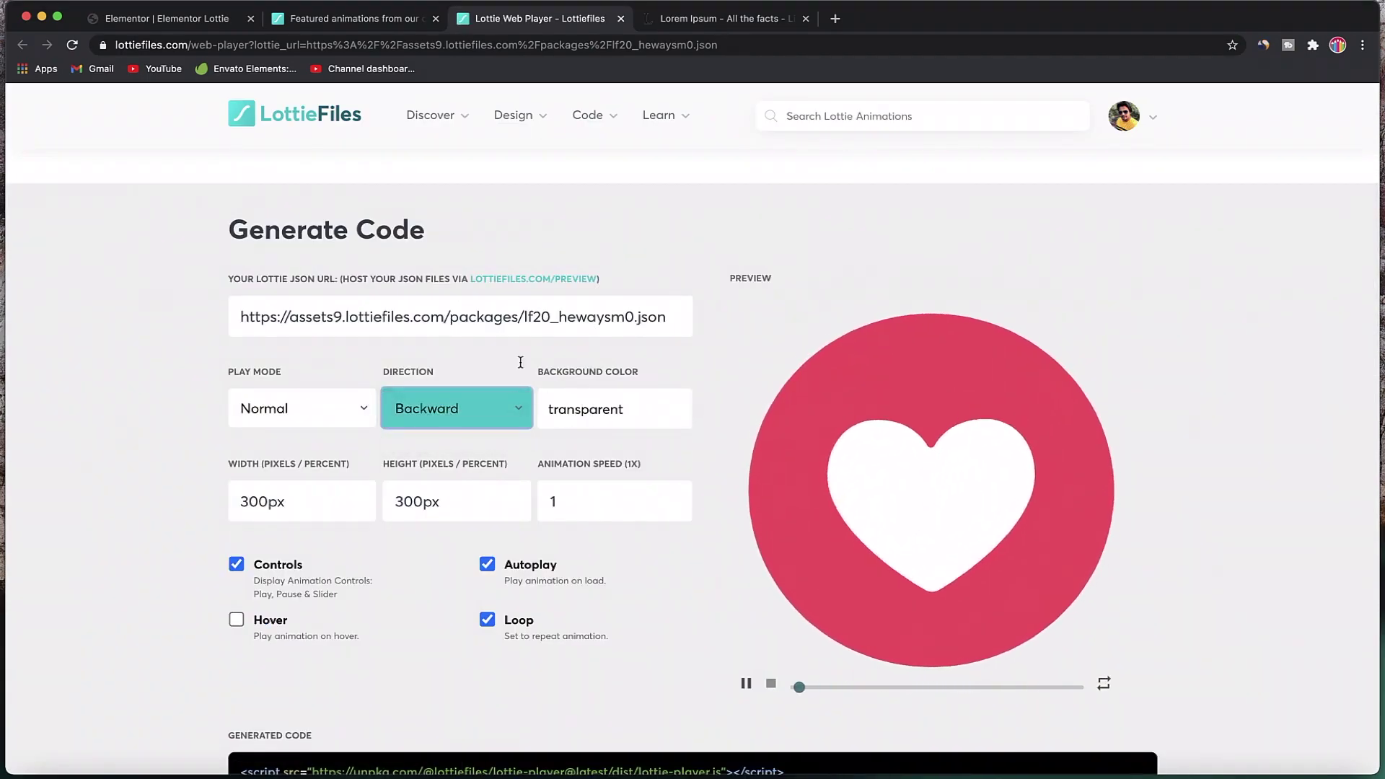
pyautogui.click(608, 413)
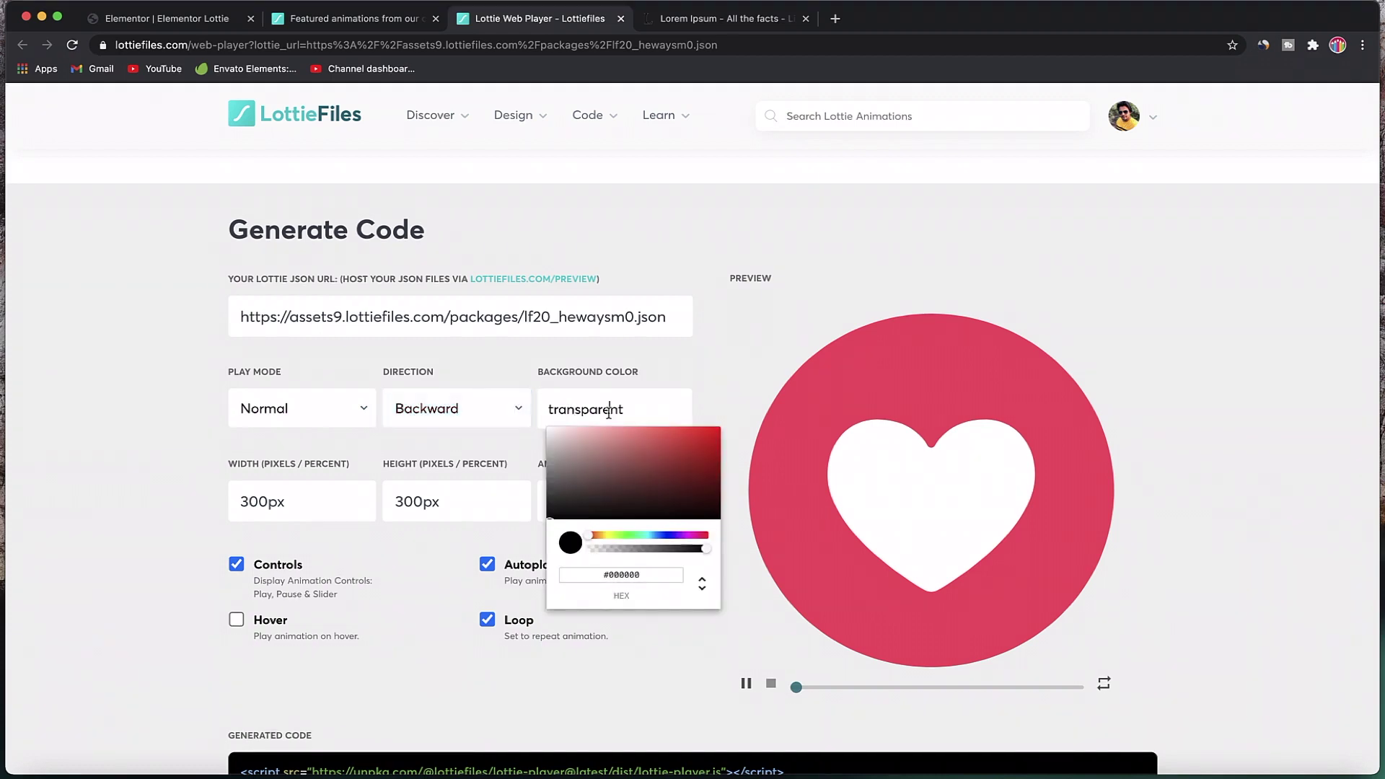
pyautogui.click(583, 470)
pyautogui.click(664, 537)
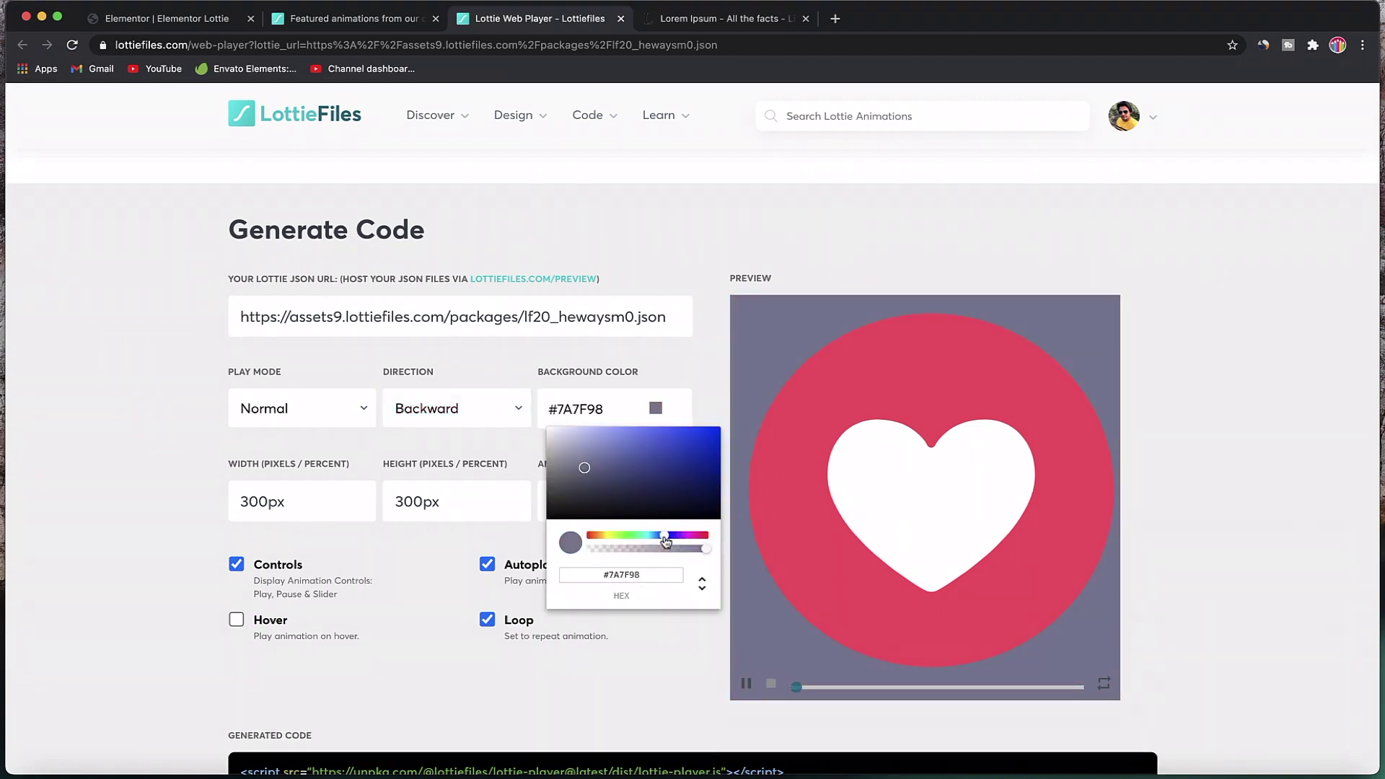
pyautogui.click(641, 473)
pyautogui.click(656, 454)
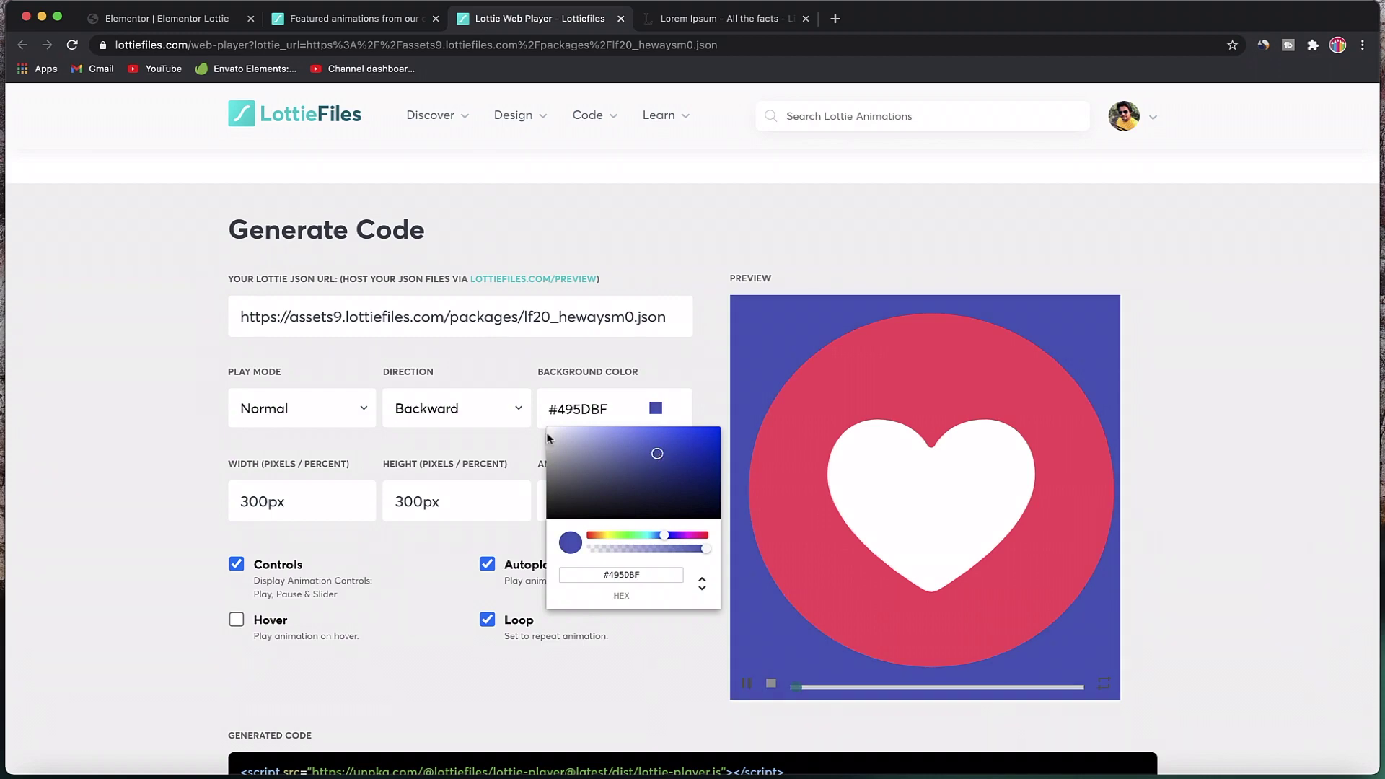
pyautogui.click(101, 418)
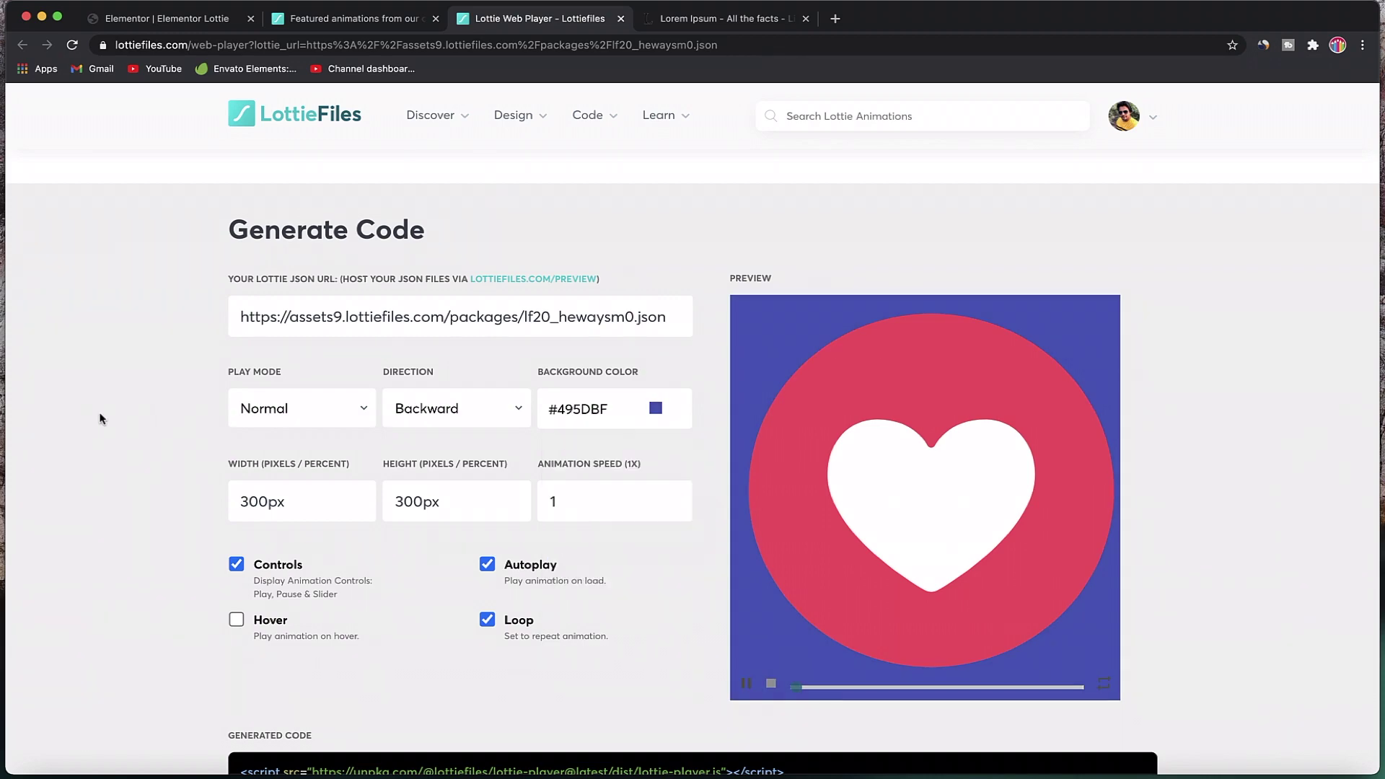
# Step: Uncheck Controls for the heart player and copy the generated embed code
pyautogui.click(236, 565)
pyautogui.scroll(-3, 282, 572)
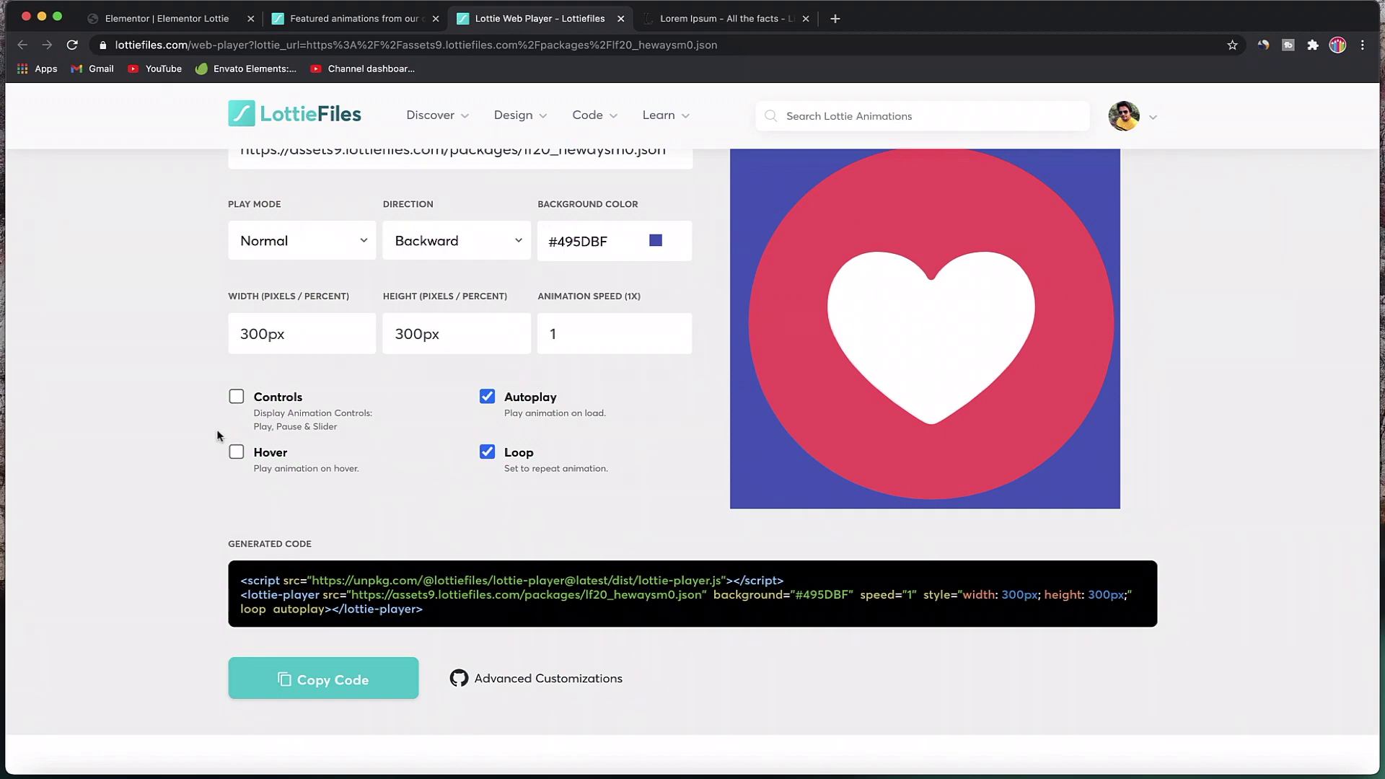
pyautogui.scroll(1, 517, 467)
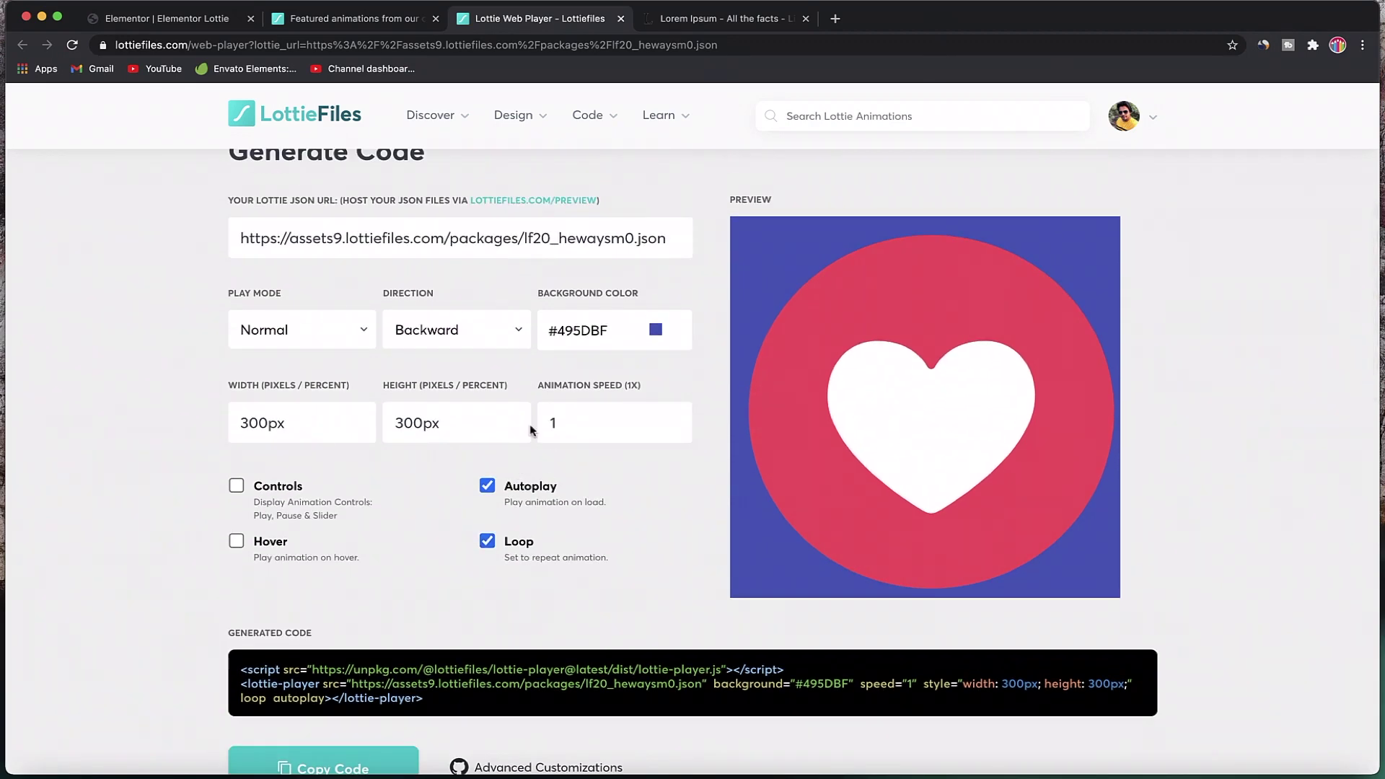
pyautogui.scroll(-3, 456, 469)
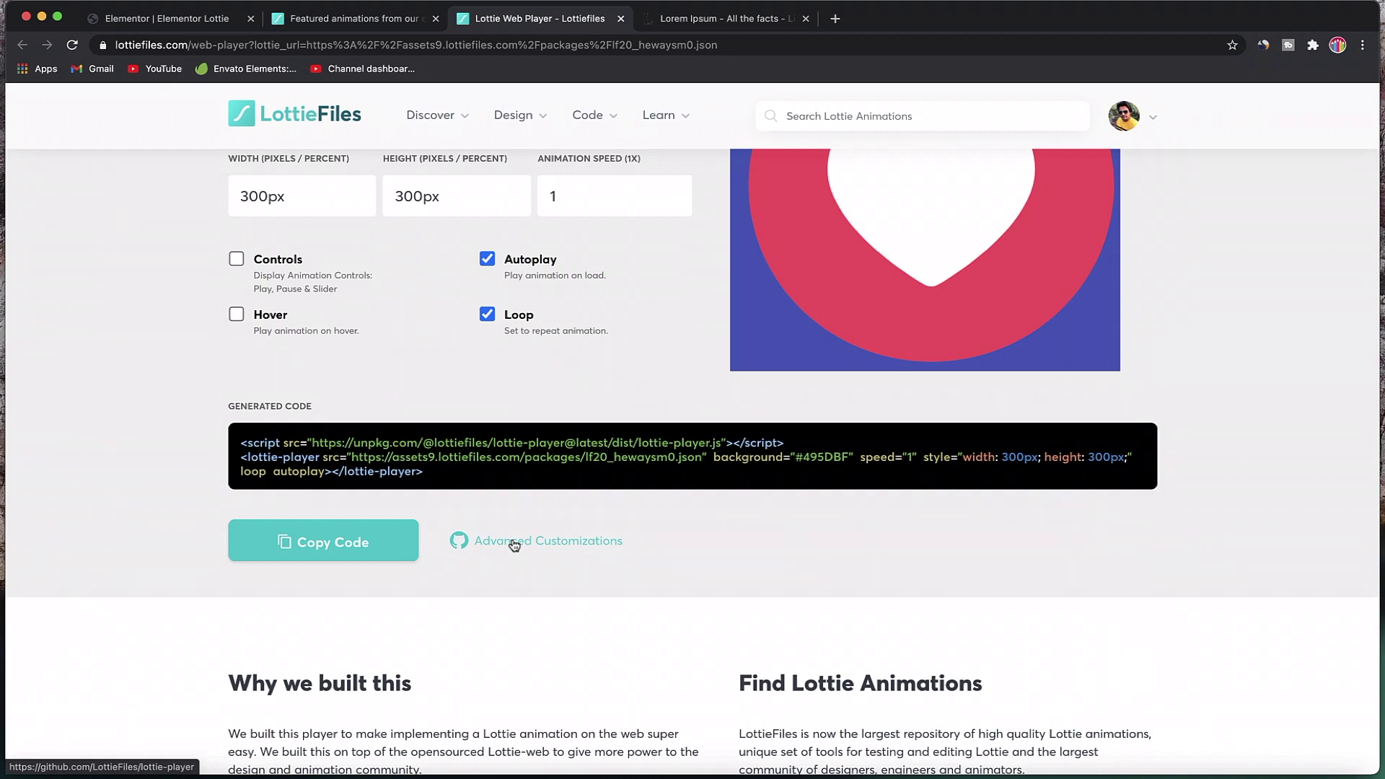
pyautogui.click(340, 551)
# Step: Find the 'html' widget in Elementor and paste the Heart Icon embed code into its HTML Code box
pyautogui.click(169, 20)
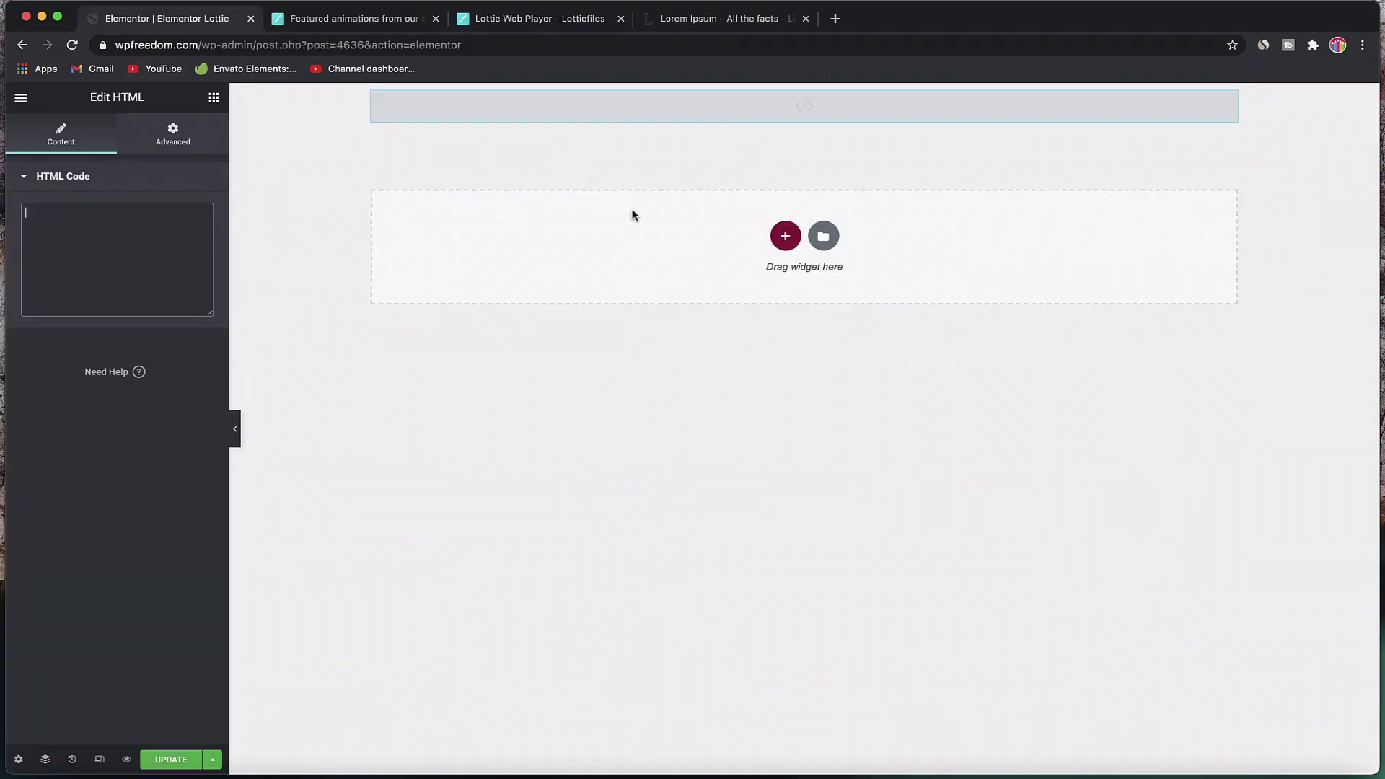
pyautogui.click(214, 98)
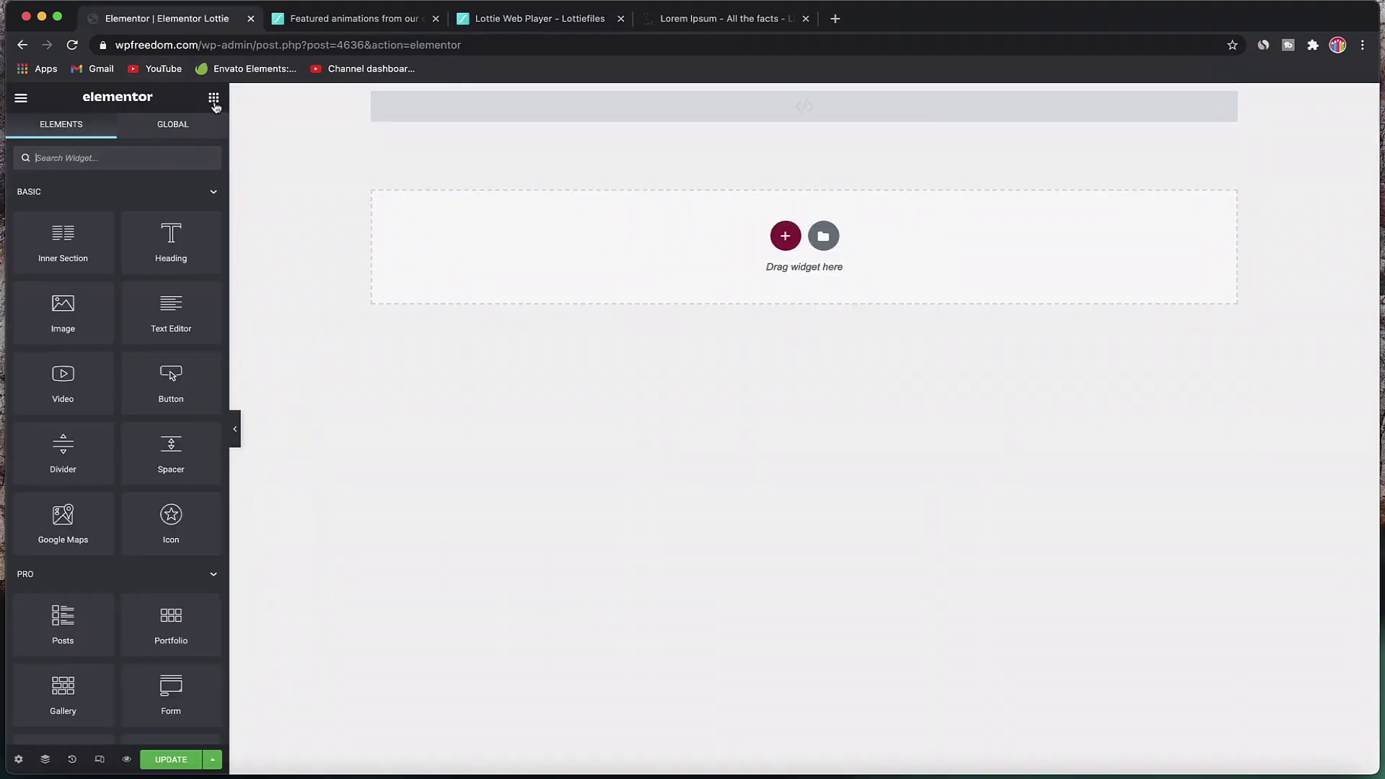
pyautogui.click(509, 99)
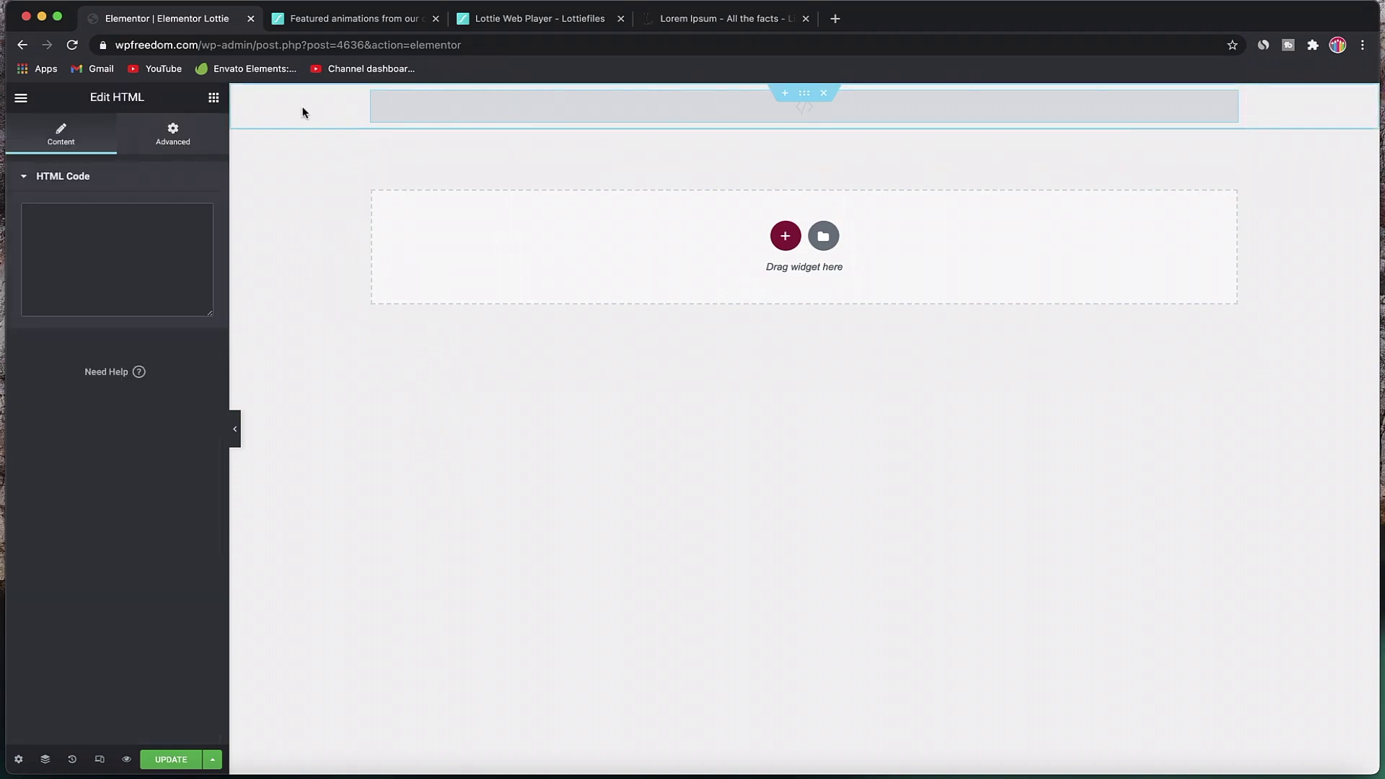
pyautogui.click(214, 99)
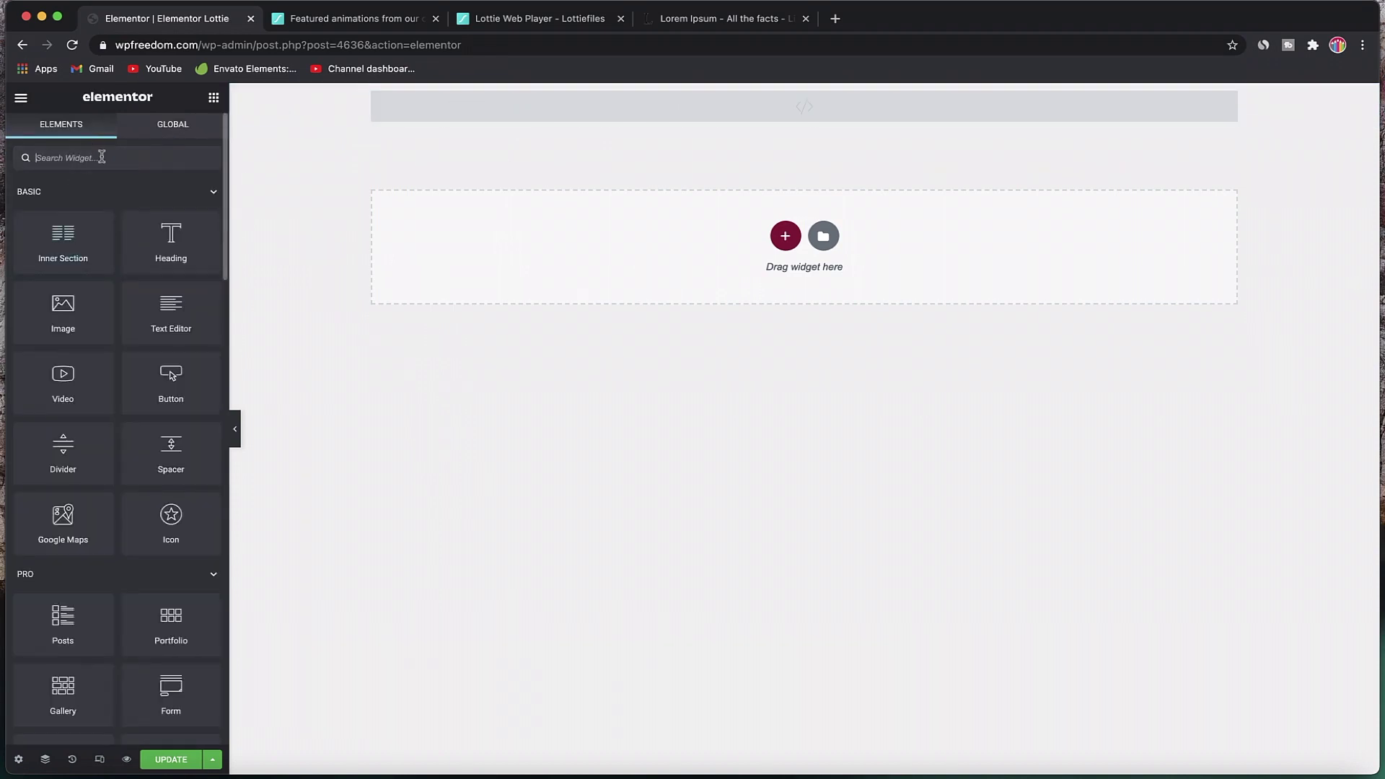
pyautogui.write('htmlk')
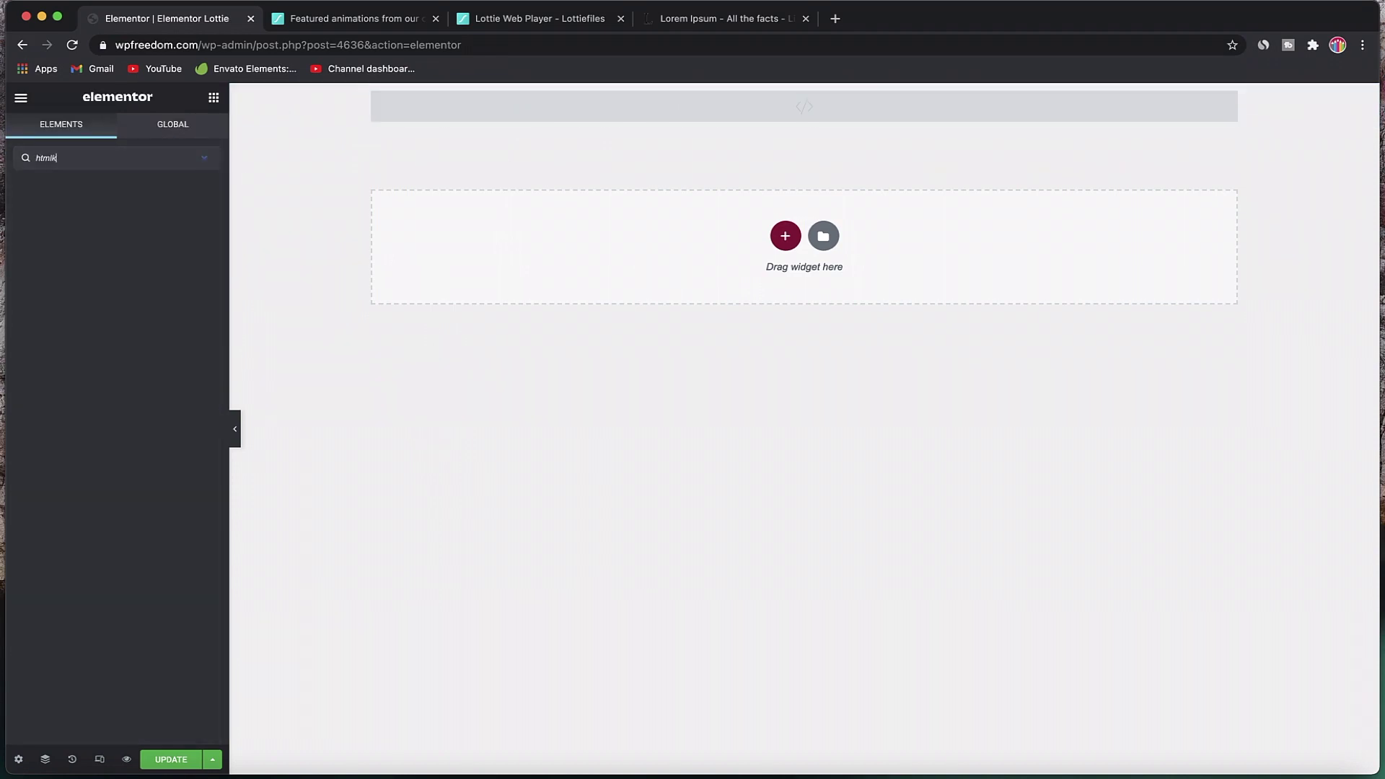
pyautogui.press('BackSpace')
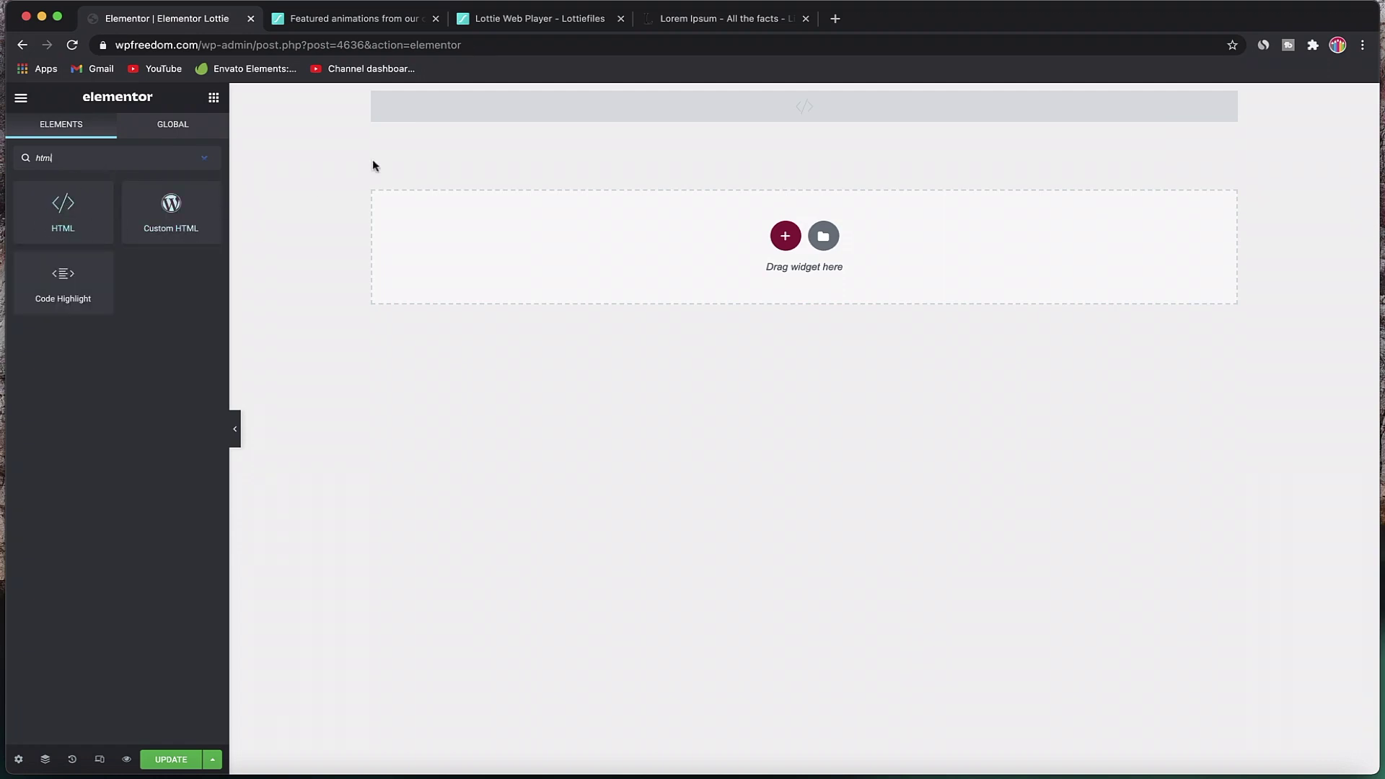
pyautogui.click(453, 108)
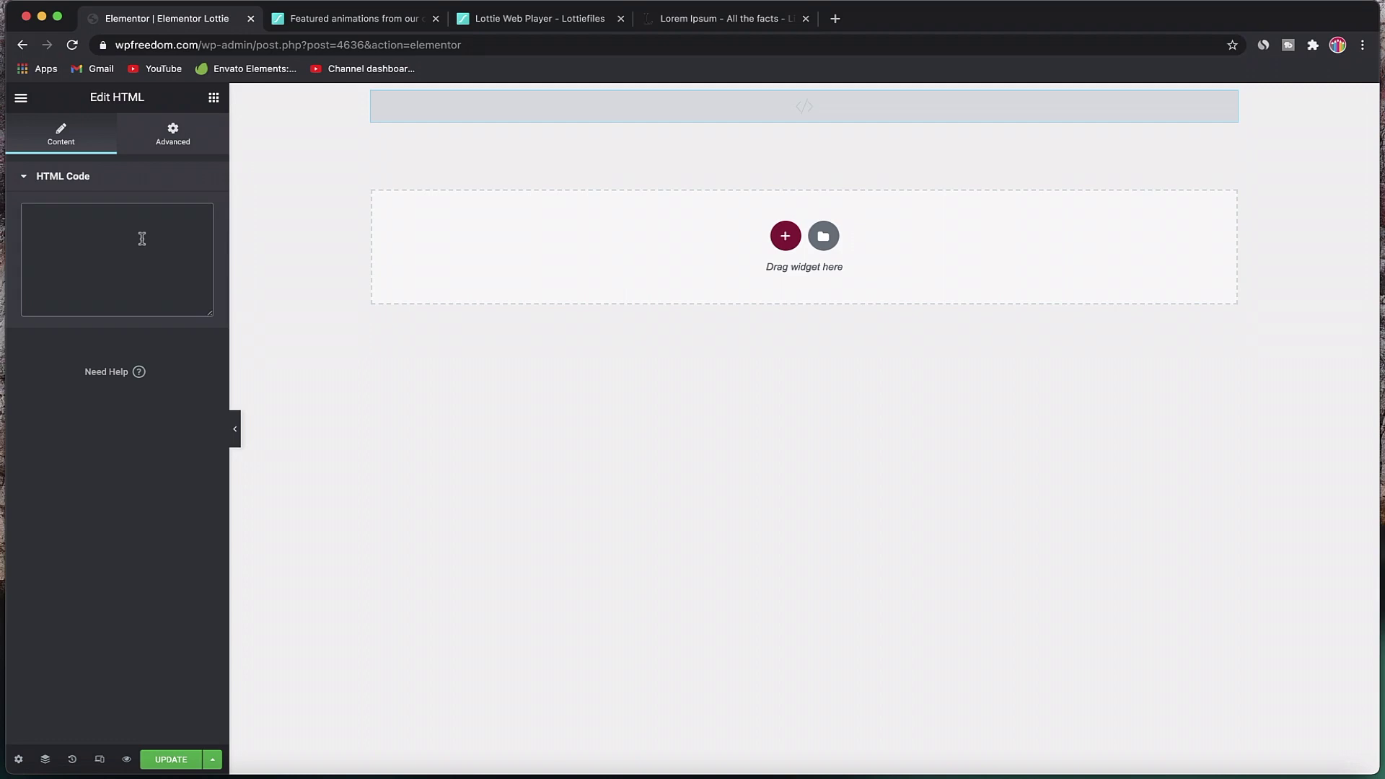
pyautogui.press('super+v')
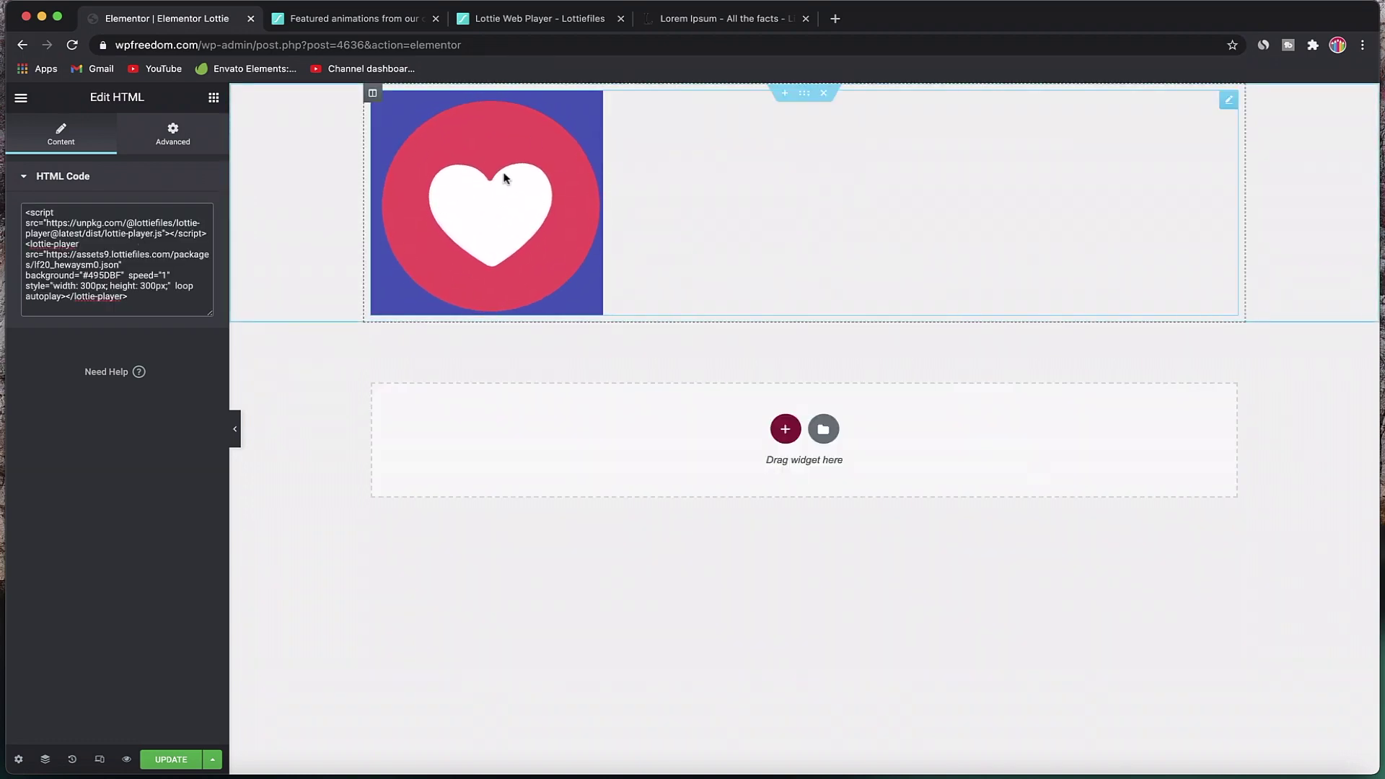
# Step: Set all four margins of the heart HTML widget to 100
pyautogui.click(178, 138)
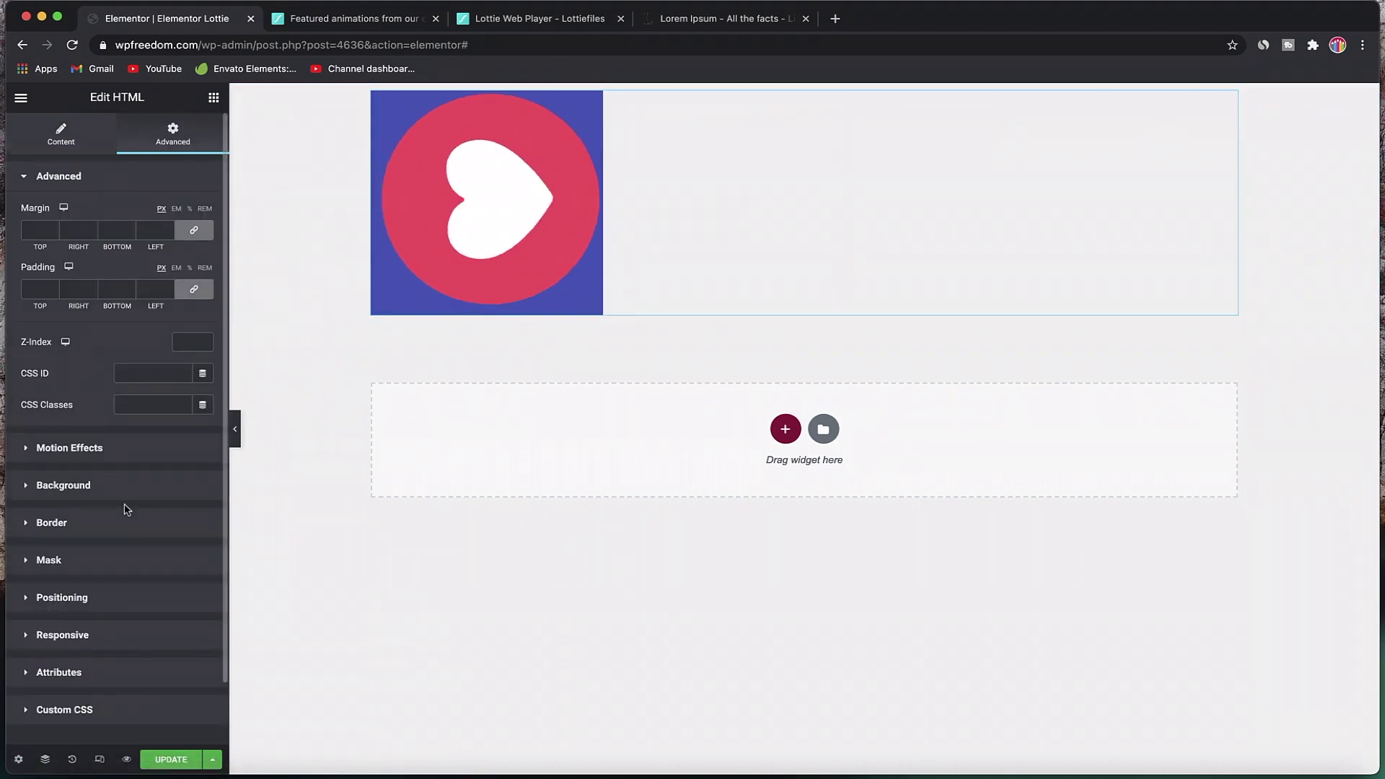
pyautogui.click(38, 230)
pyautogui.write('1000')
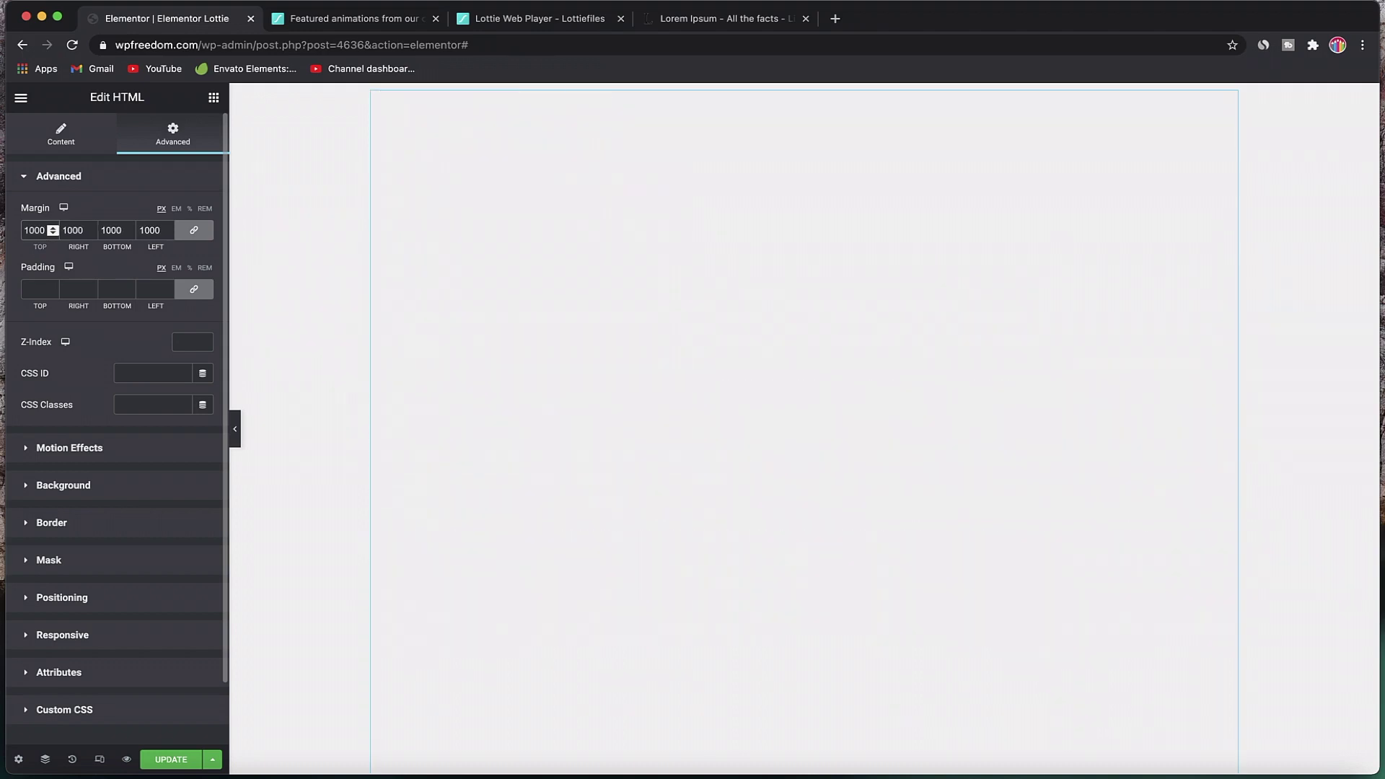
pyautogui.press('BackSpace')
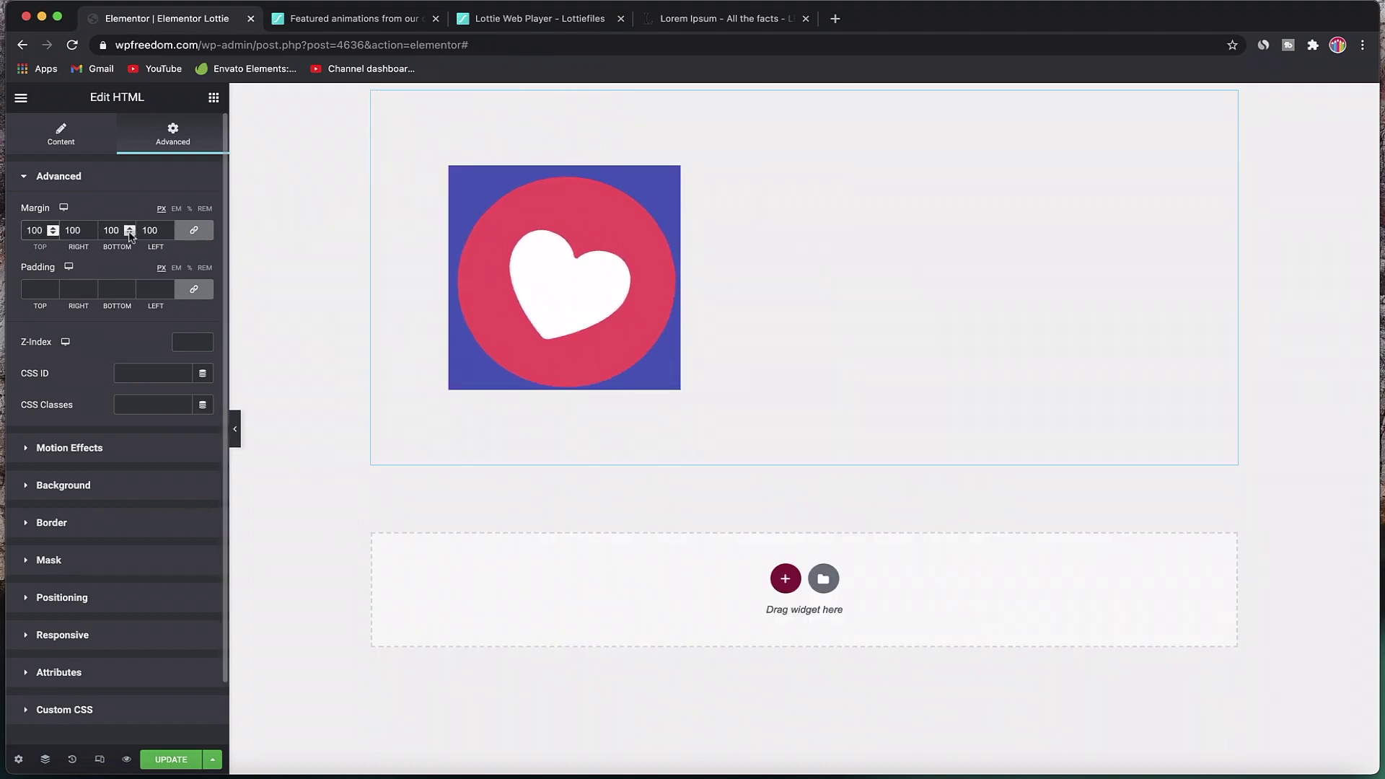
# Step: Make the heart widget absolutely positioned and drag it right and upward
pyautogui.click(119, 603)
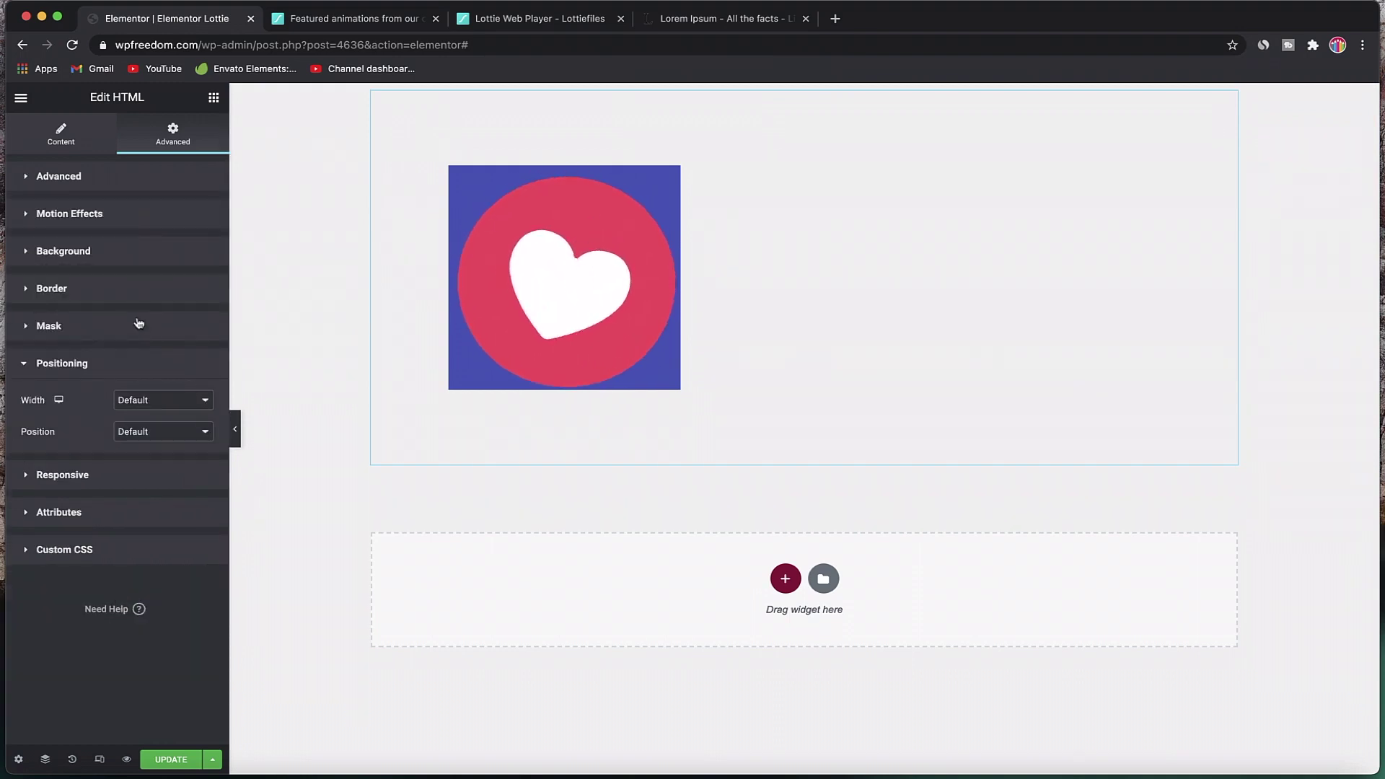
pyautogui.click(162, 429)
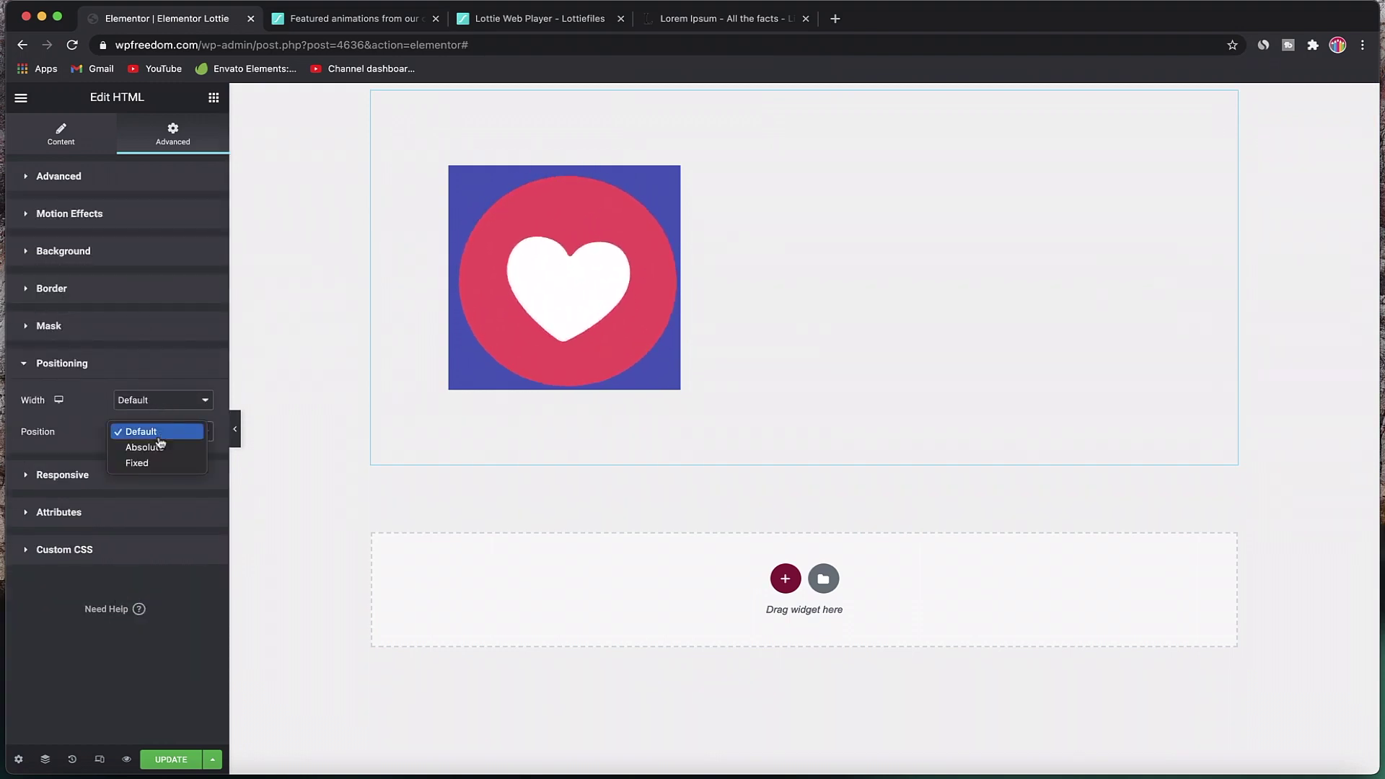
pyautogui.click(158, 448)
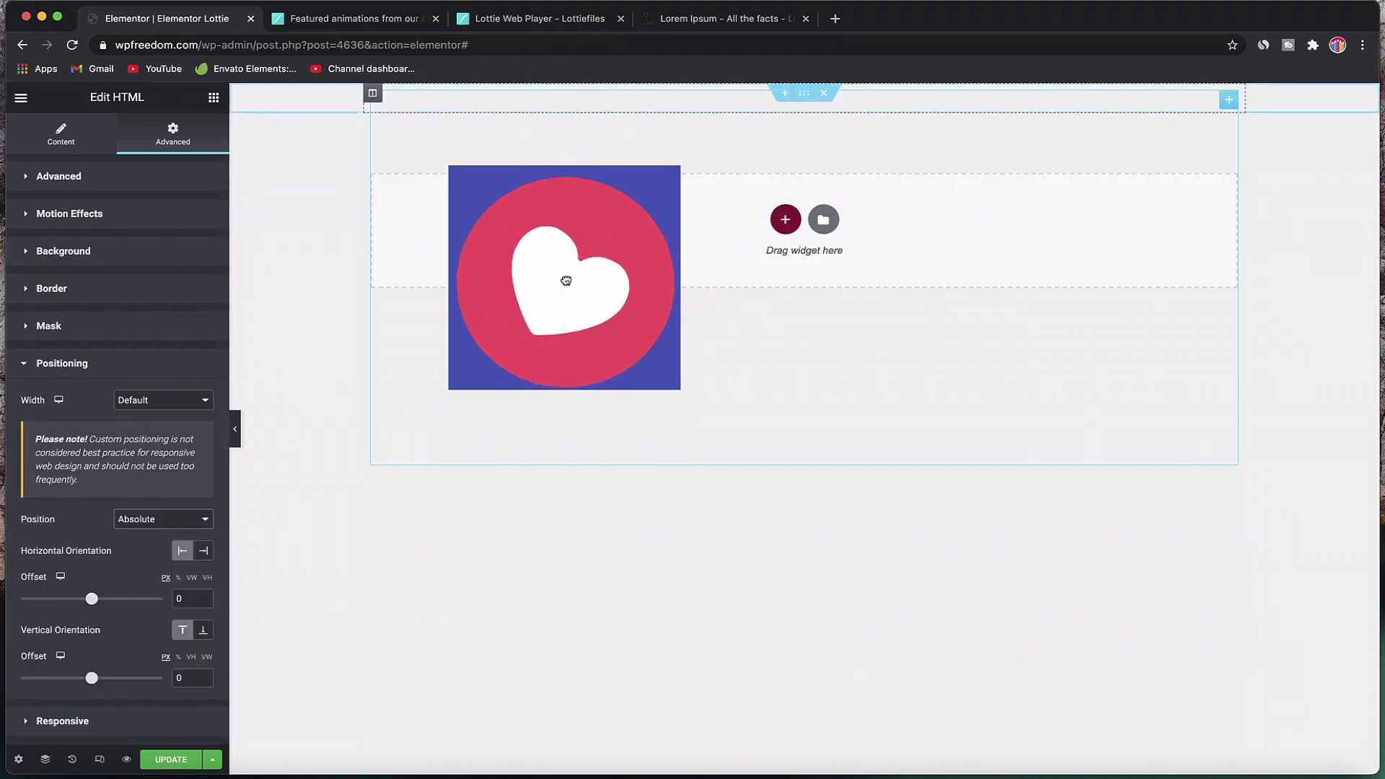
pyautogui.moveTo(566, 281); pyautogui.dragTo(820, 223)
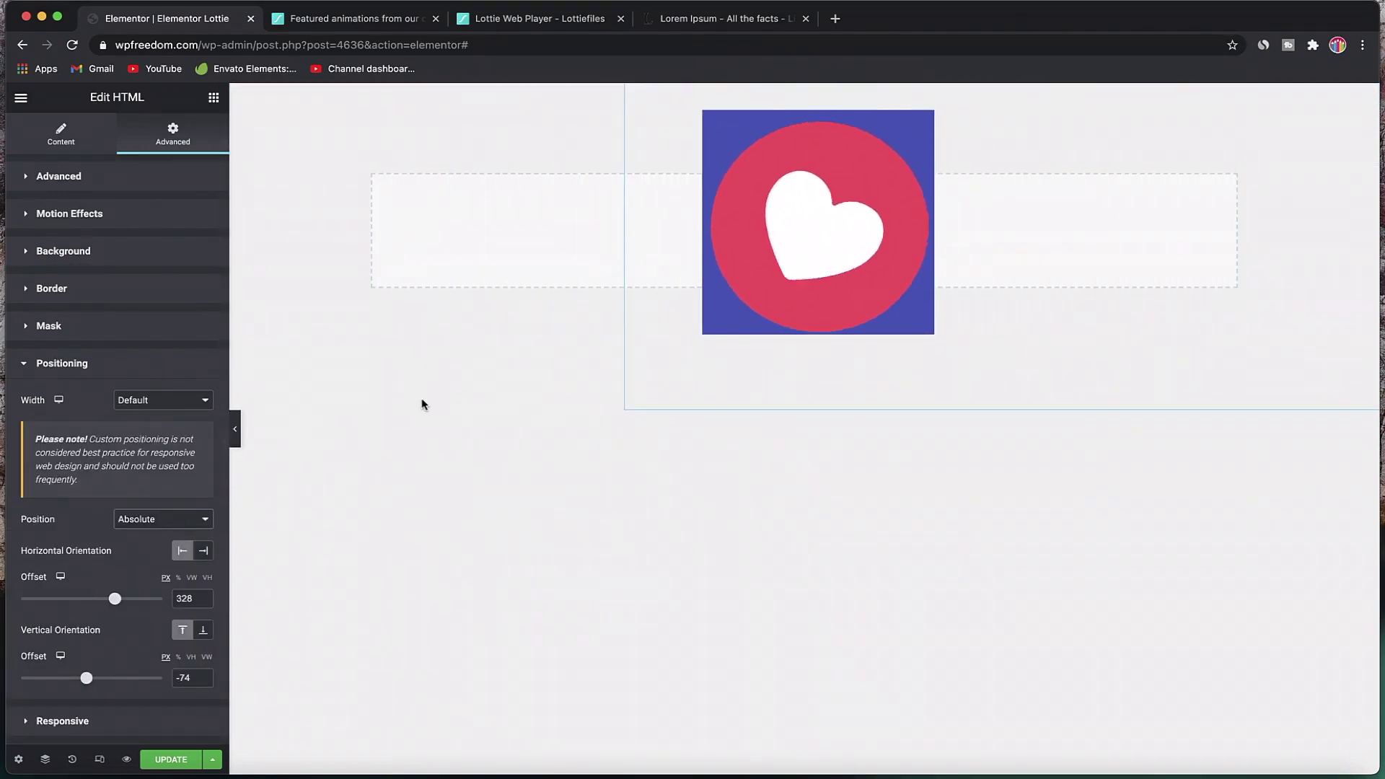
# Step: Give the heart widget a custom width of 20%
pyautogui.click(179, 395)
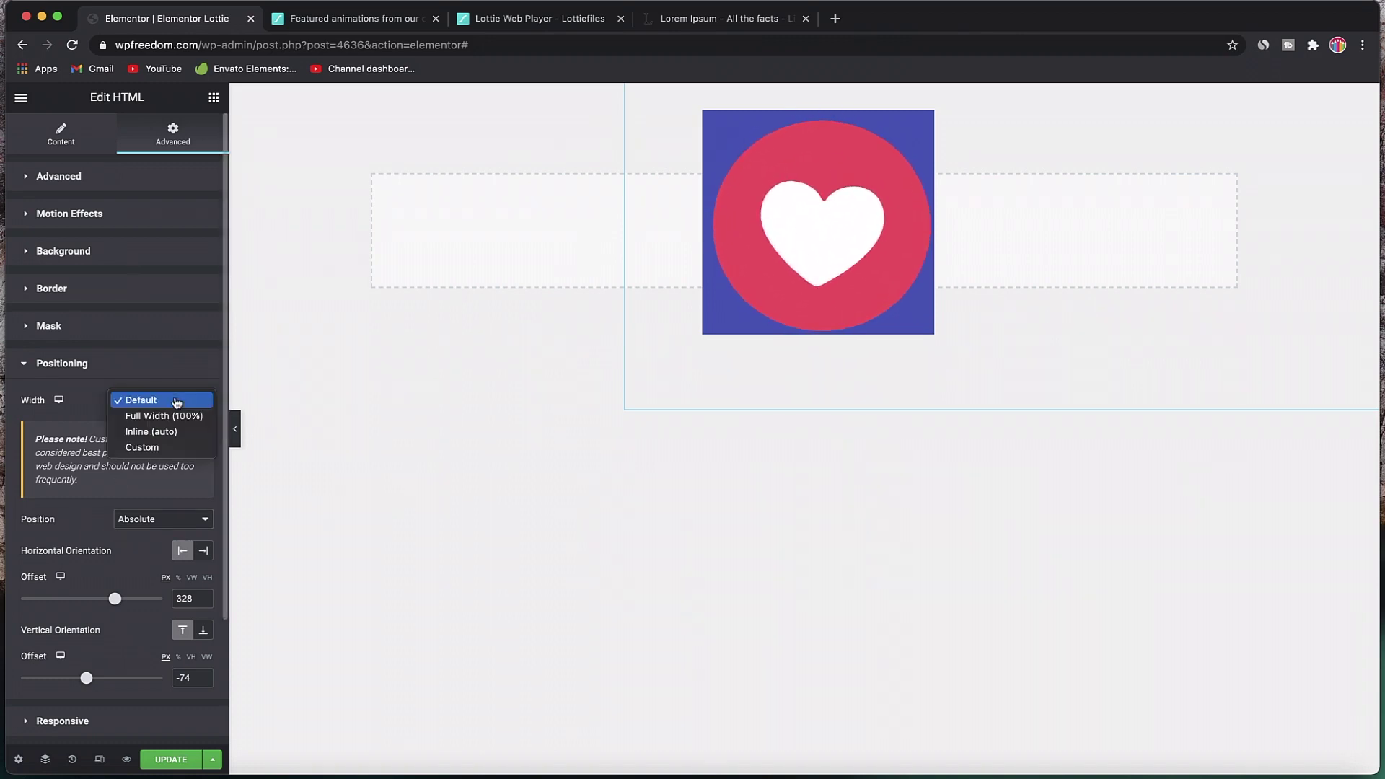
pyautogui.click(142, 447)
pyautogui.moveTo(20, 450); pyautogui.dragTo(82, 450)
pyautogui.click(192, 428)
pyautogui.doubleClick(184, 448)
pyautogui.write('10')
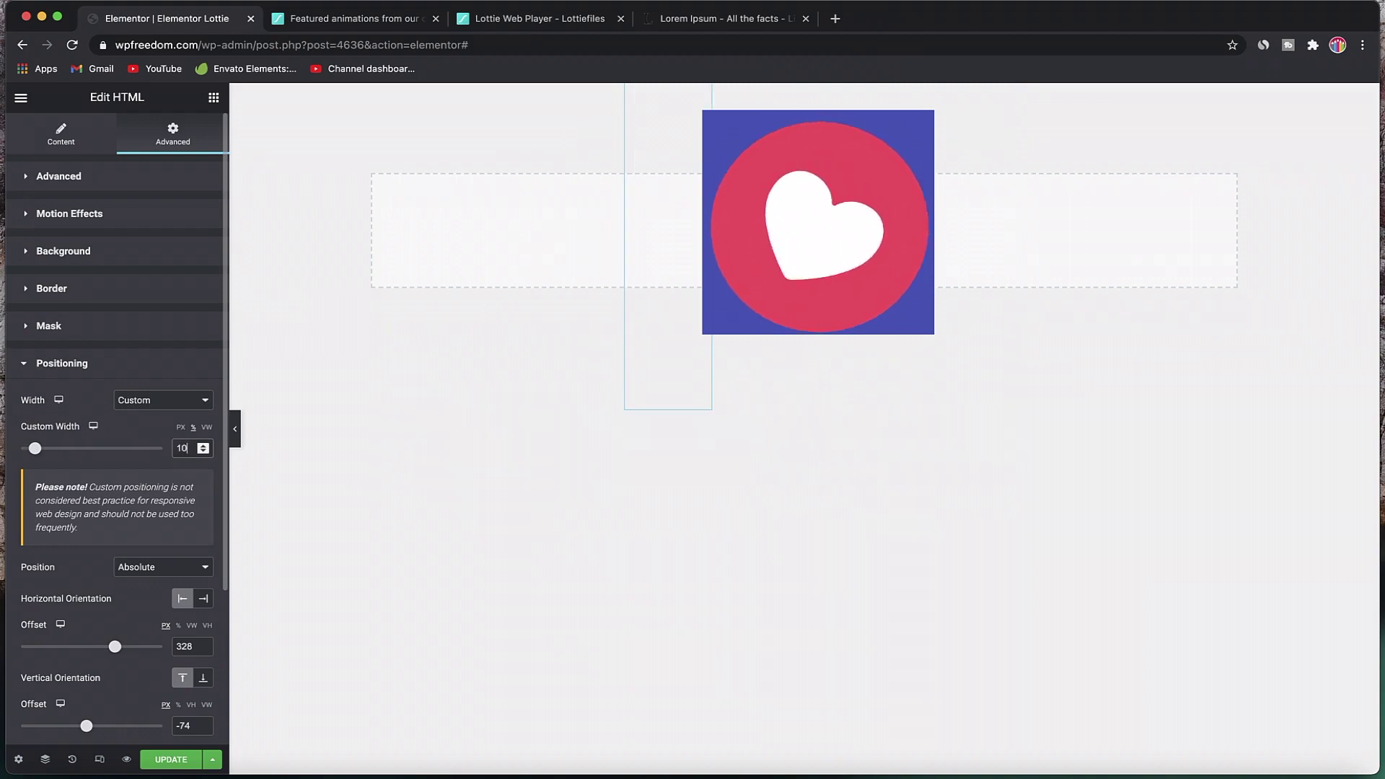
pyautogui.press('BackSpace')
pyautogui.press('BackSpace')
pyautogui.write('20')
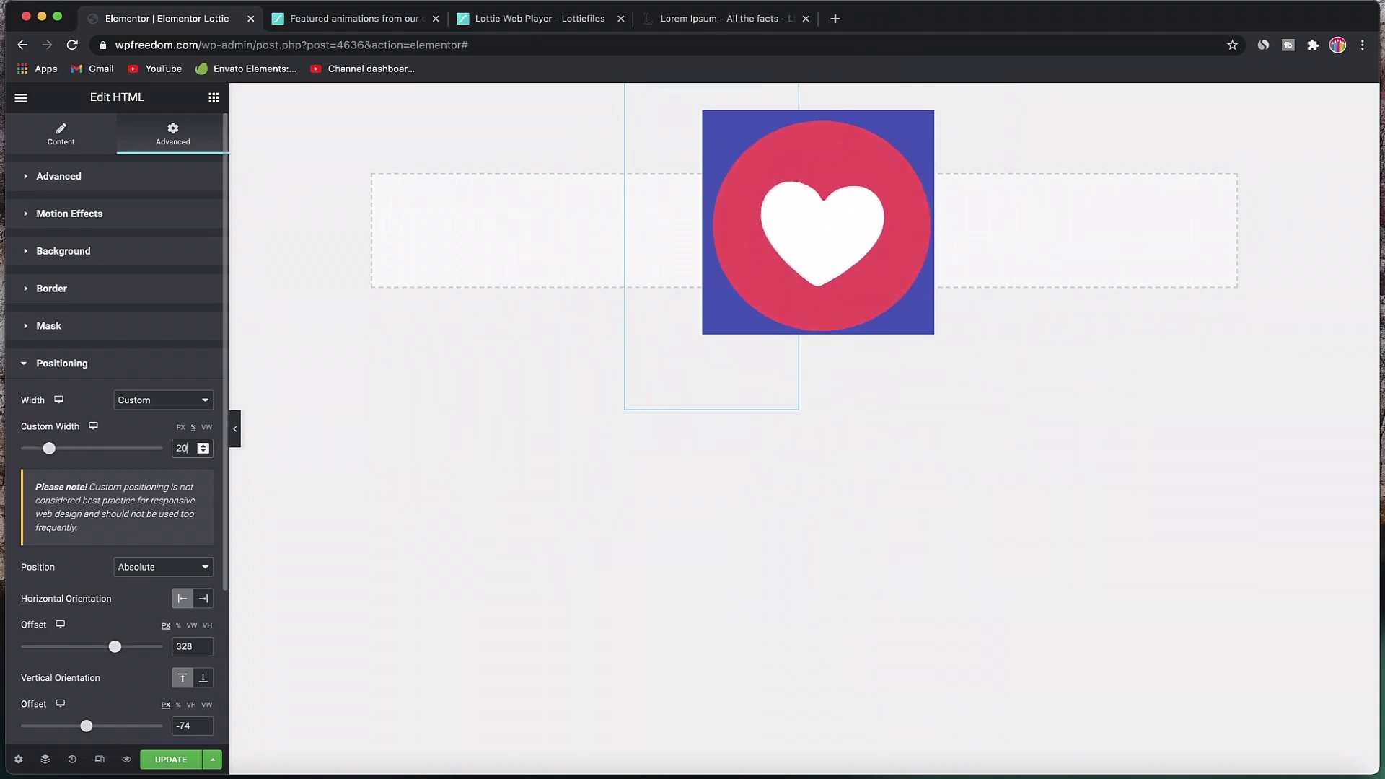
# Step: Search widgets for 'lott', drop a Lottie widget into the empty section, and set its source to External URL
pyautogui.click(61, 133)
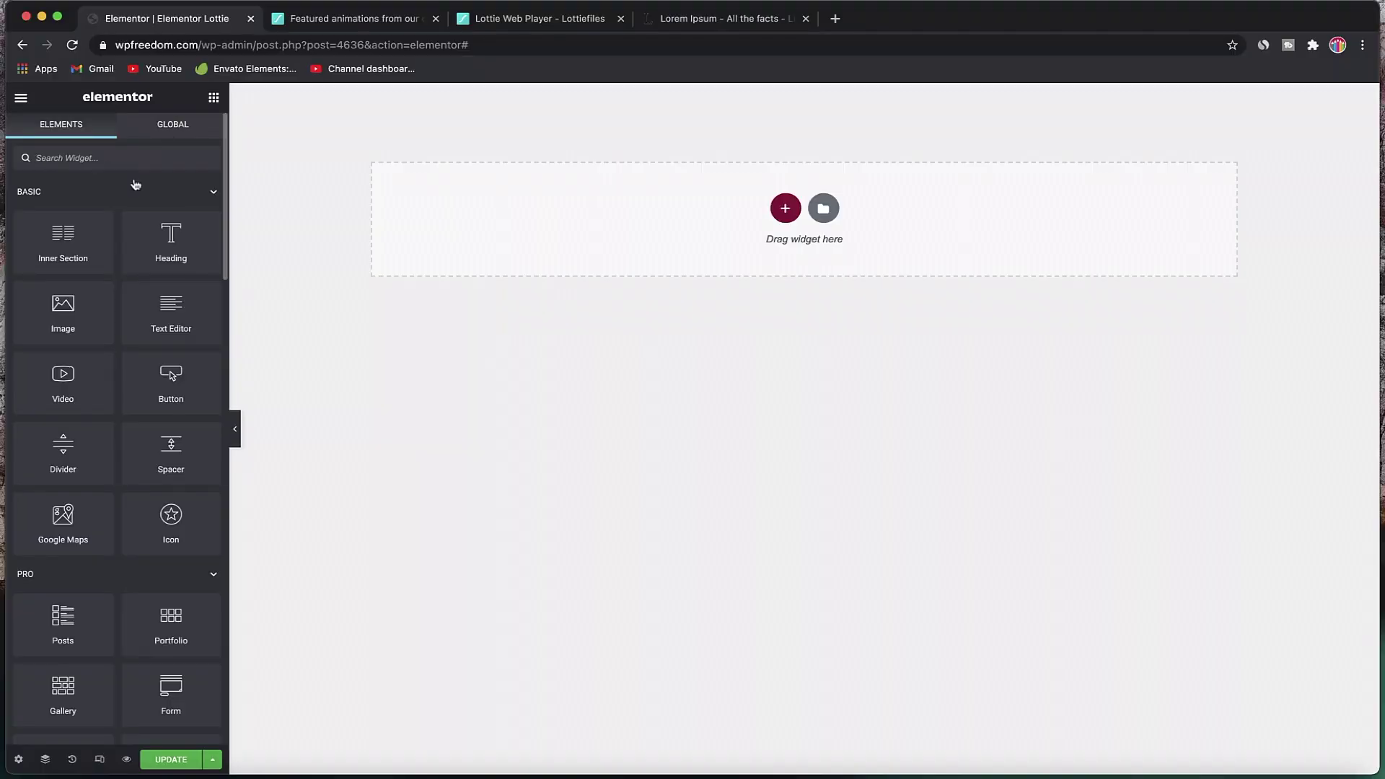
pyautogui.click(136, 189)
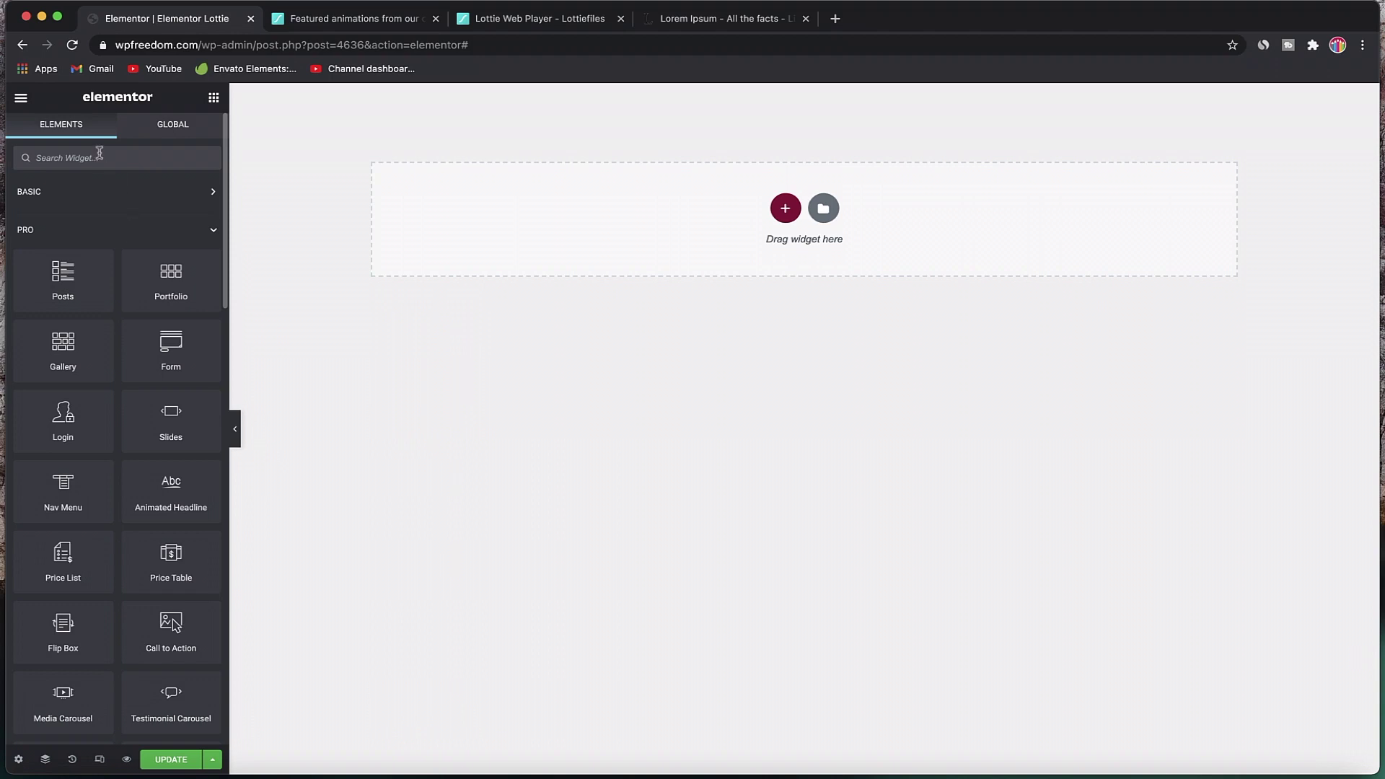
pyautogui.write('lotti')
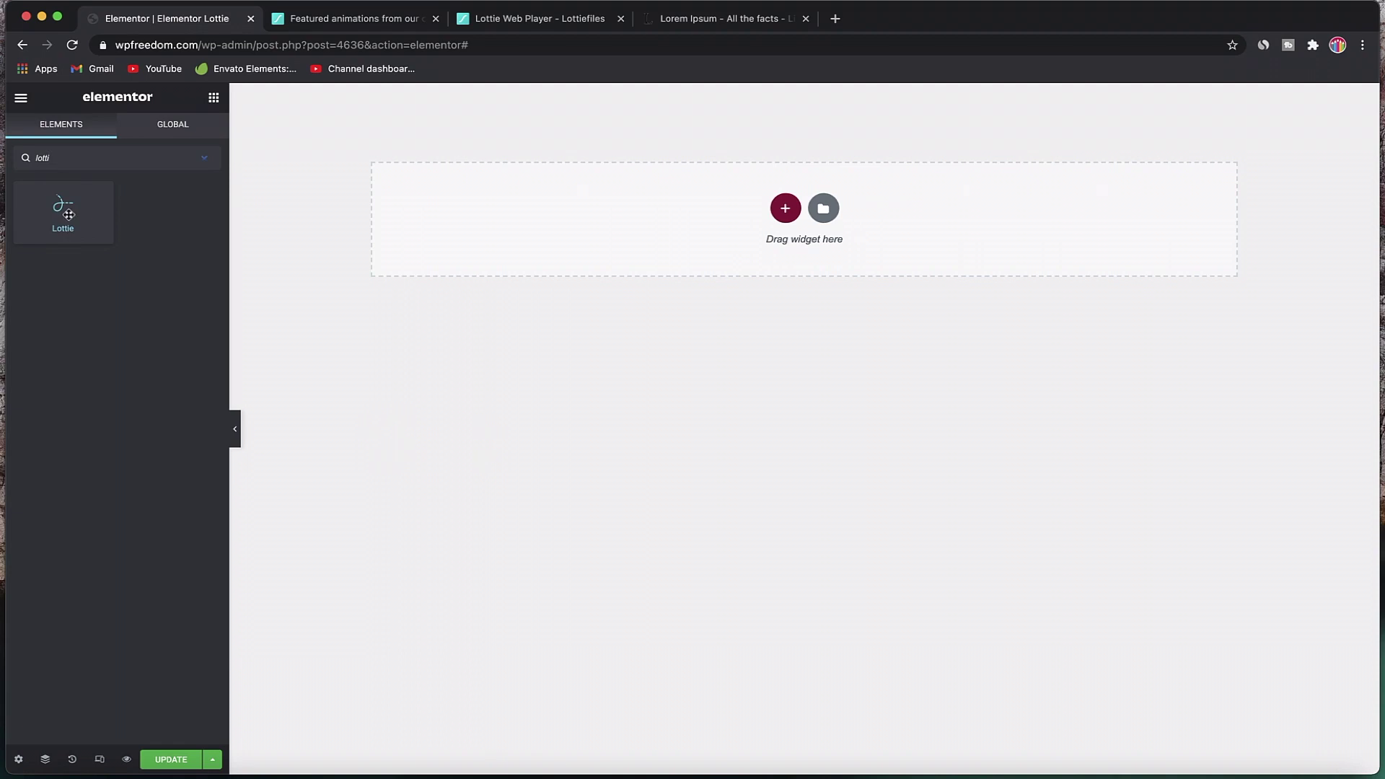
pyautogui.moveTo(69, 214); pyautogui.dragTo(553, 232)
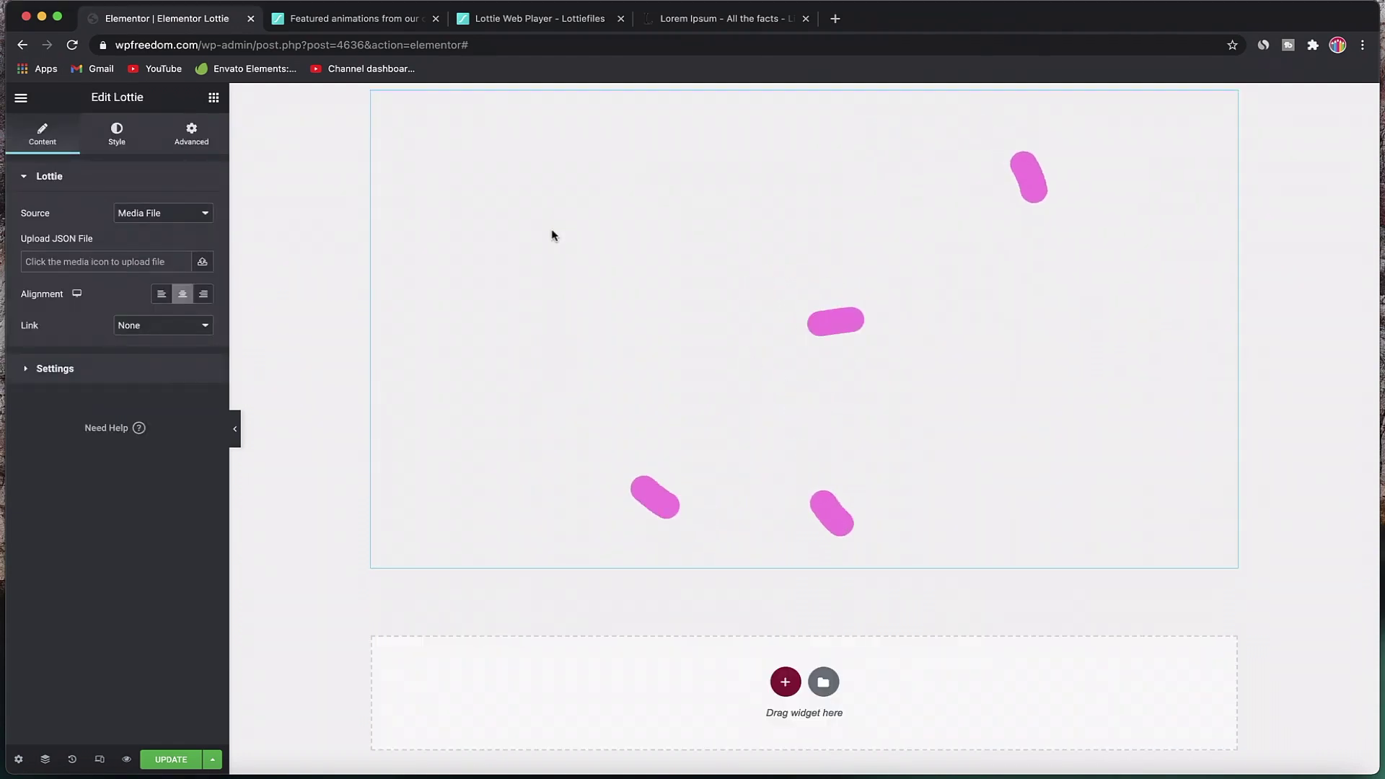
pyautogui.click(164, 217)
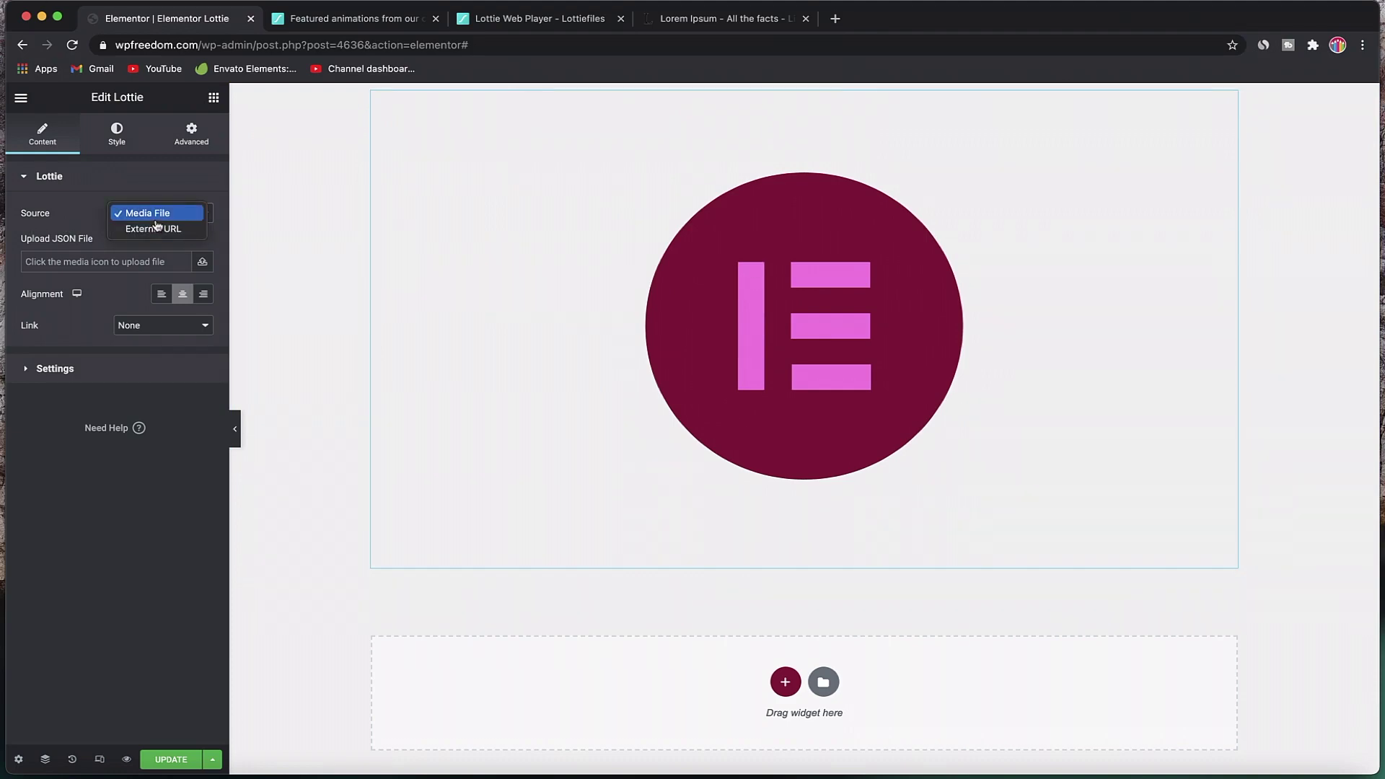
pyautogui.click(155, 228)
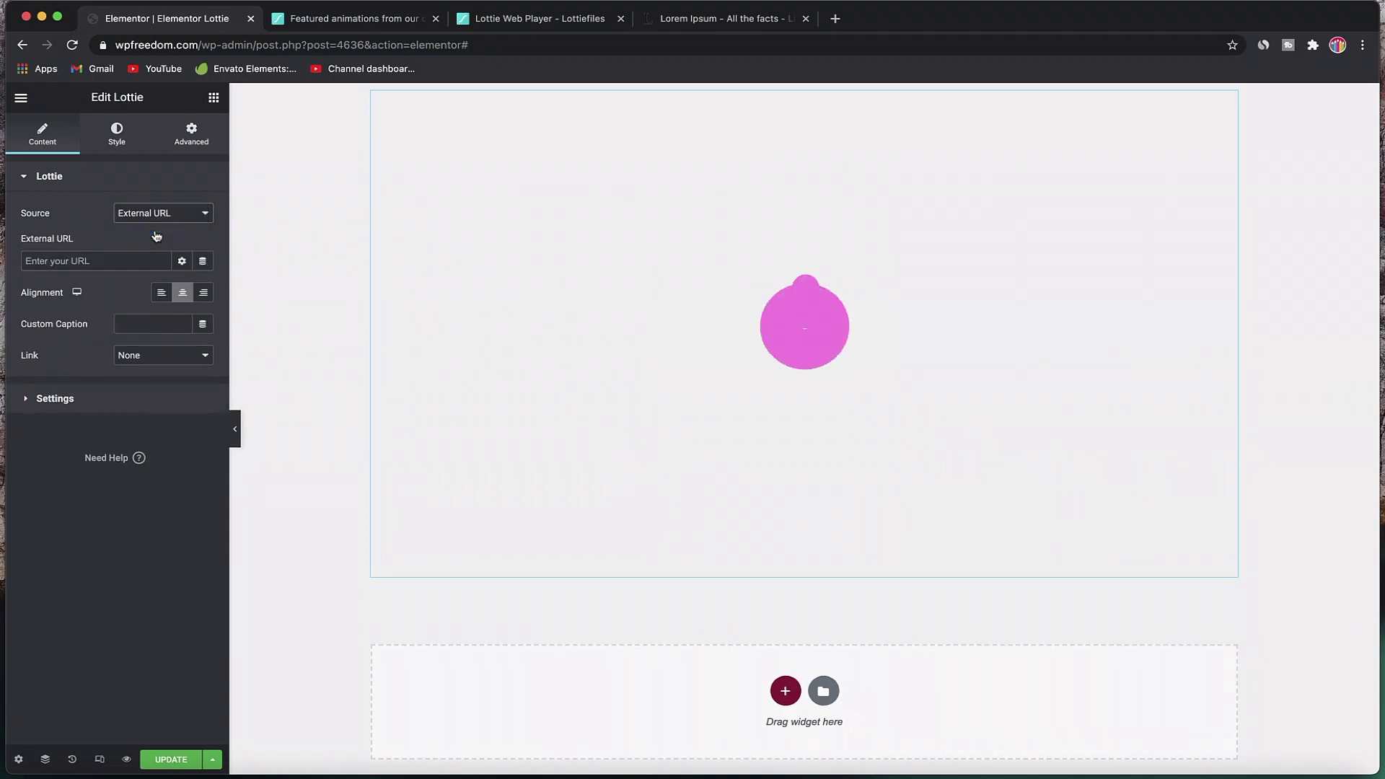
# Step: Close the Lottie Web Player tab in the browser
pyautogui.click(548, 18)
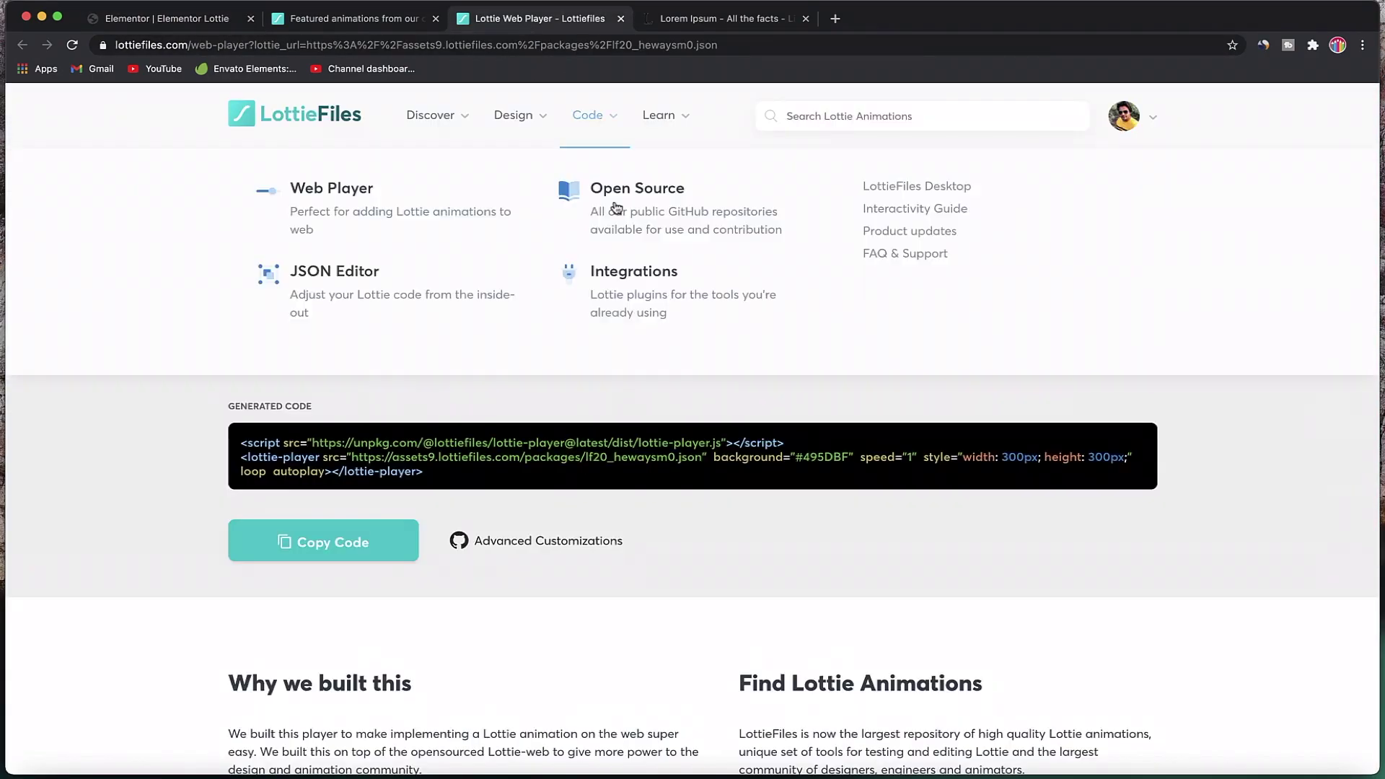
pyautogui.scroll(-10, 1198, 566)
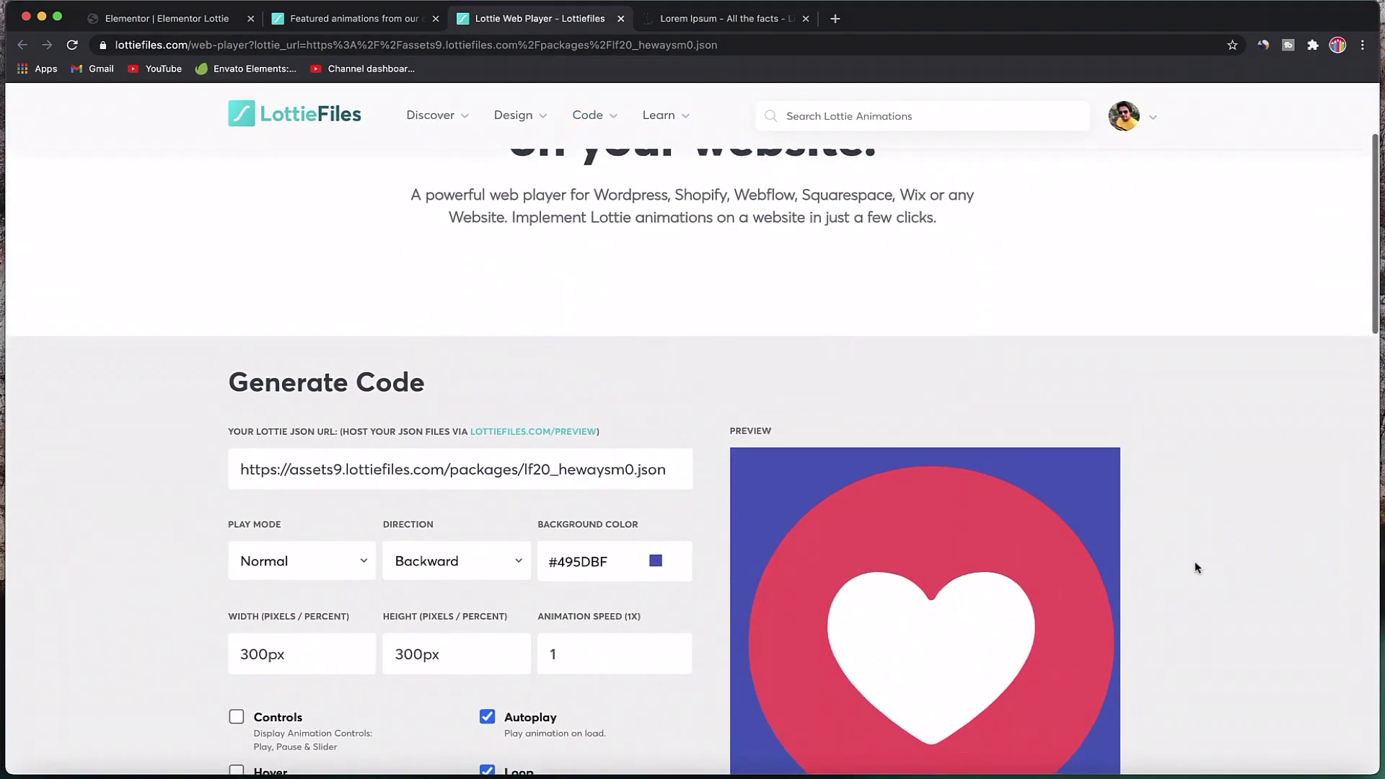
pyautogui.scroll(-3, 1195, 565)
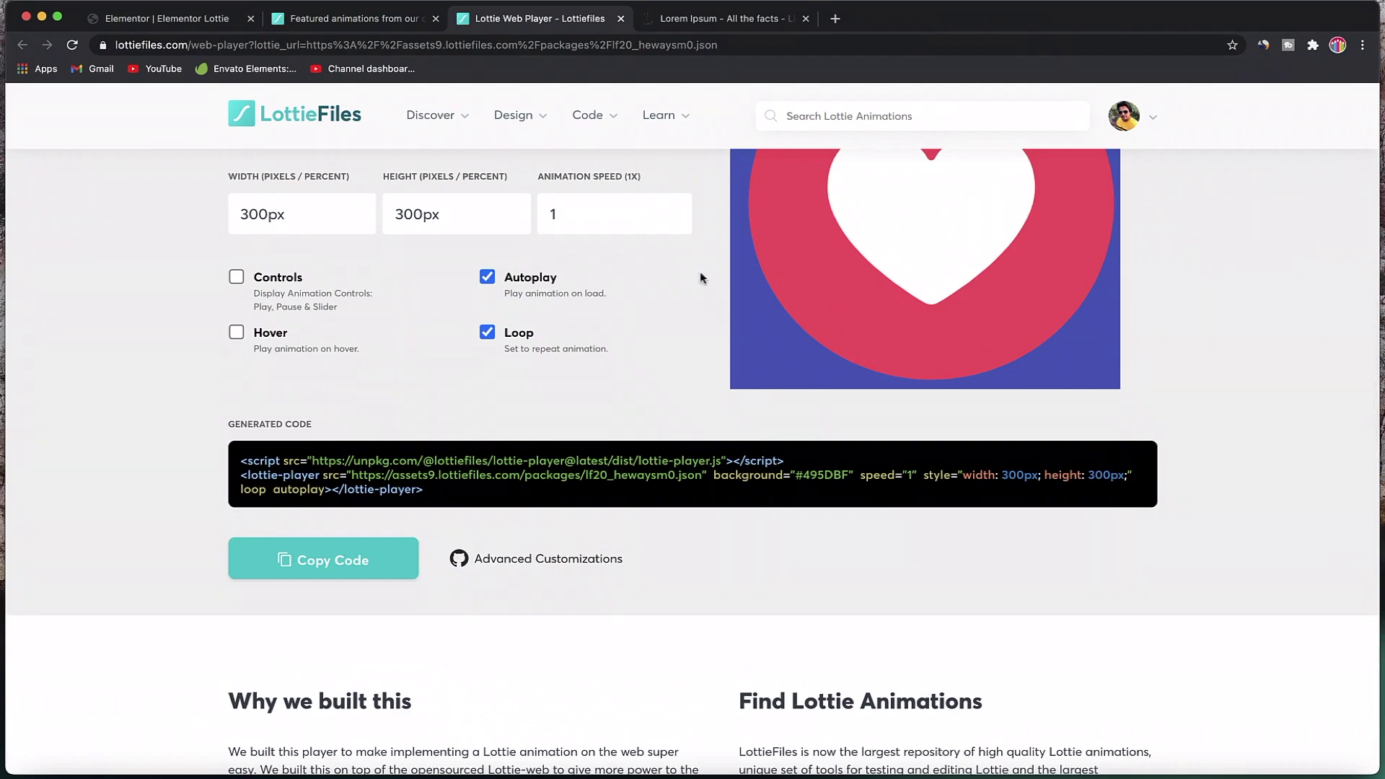
pyautogui.click(621, 18)
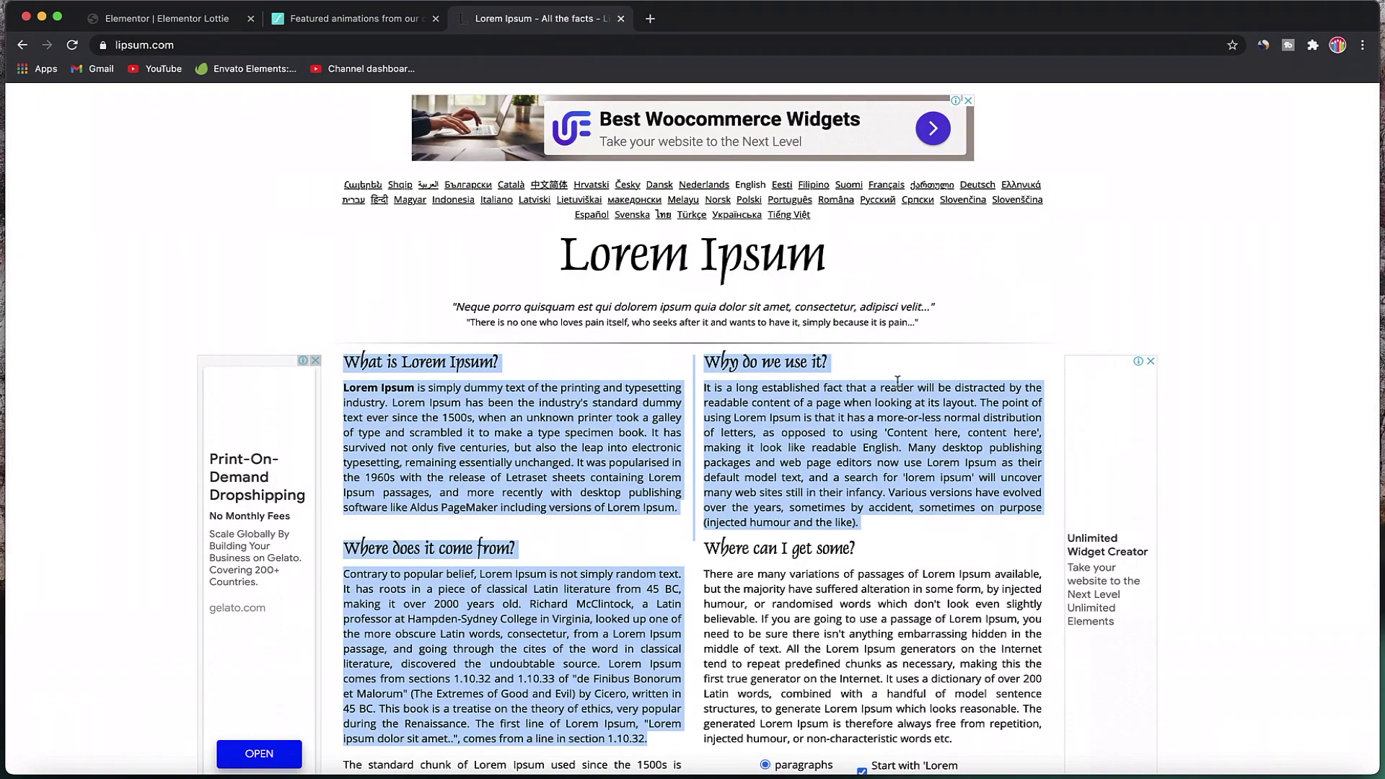
# Step: Copy the Heart Icon animation's Lottie URL from its LottieFiles page
pyautogui.click(331, 17)
pyautogui.scroll(5, 606, 411)
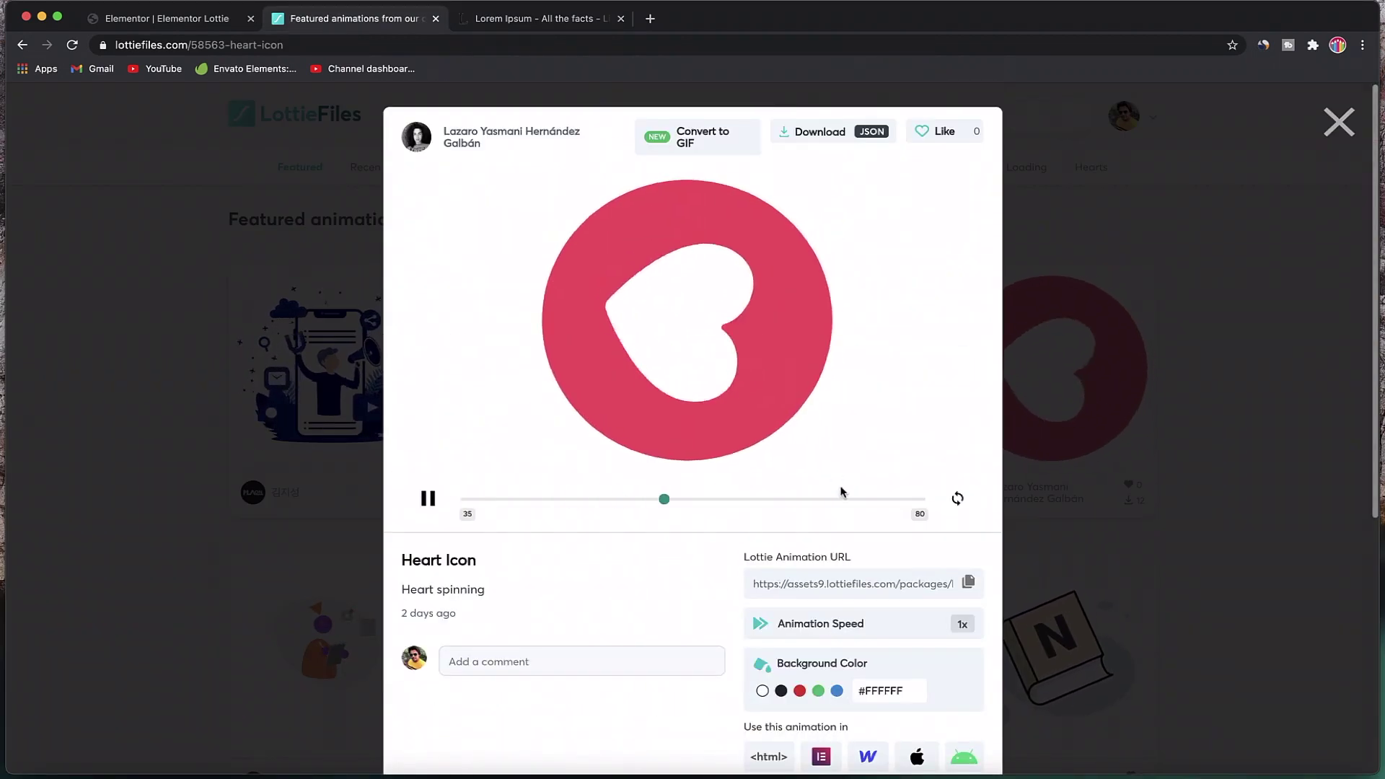
pyautogui.click(960, 577)
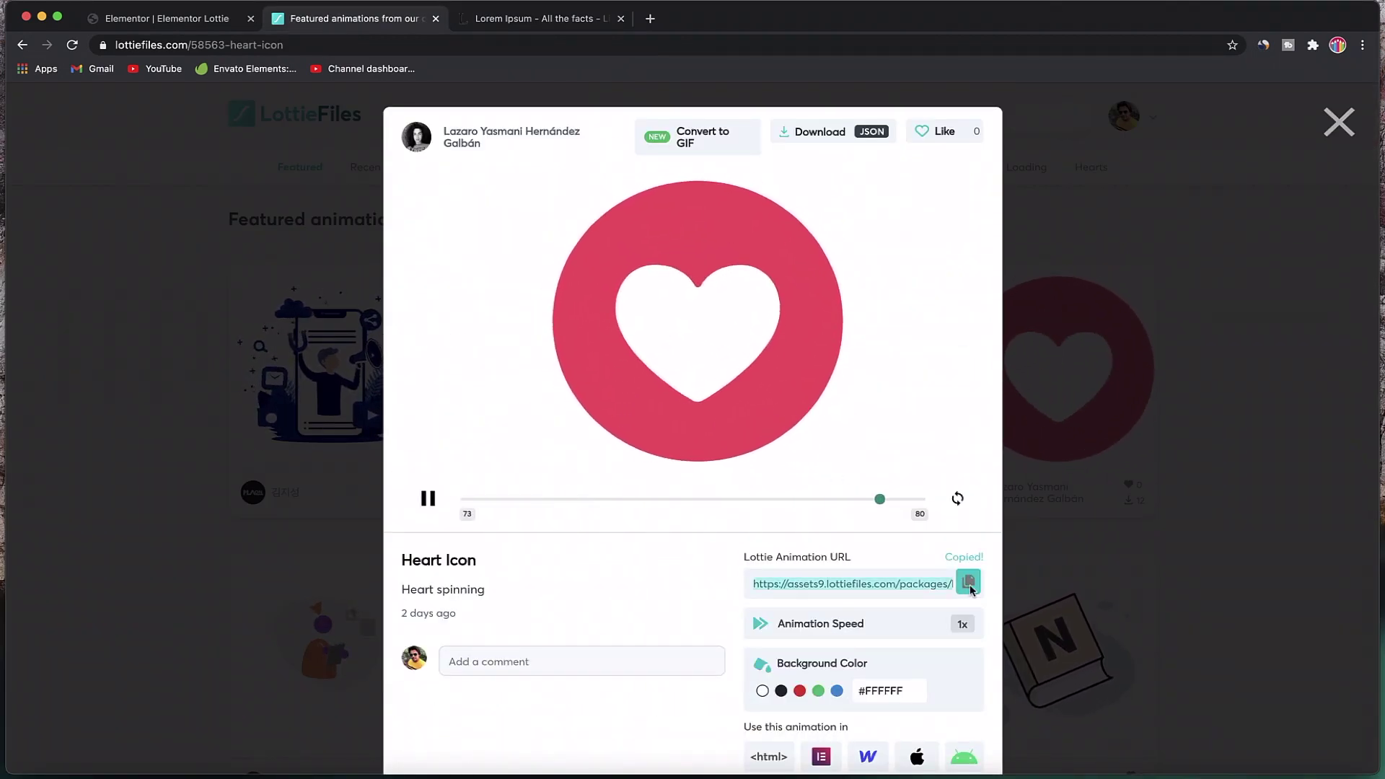
# Step: Paste the Heart Icon URL into the Lottie widget's External URL field and check the Link options
pyautogui.click(186, 20)
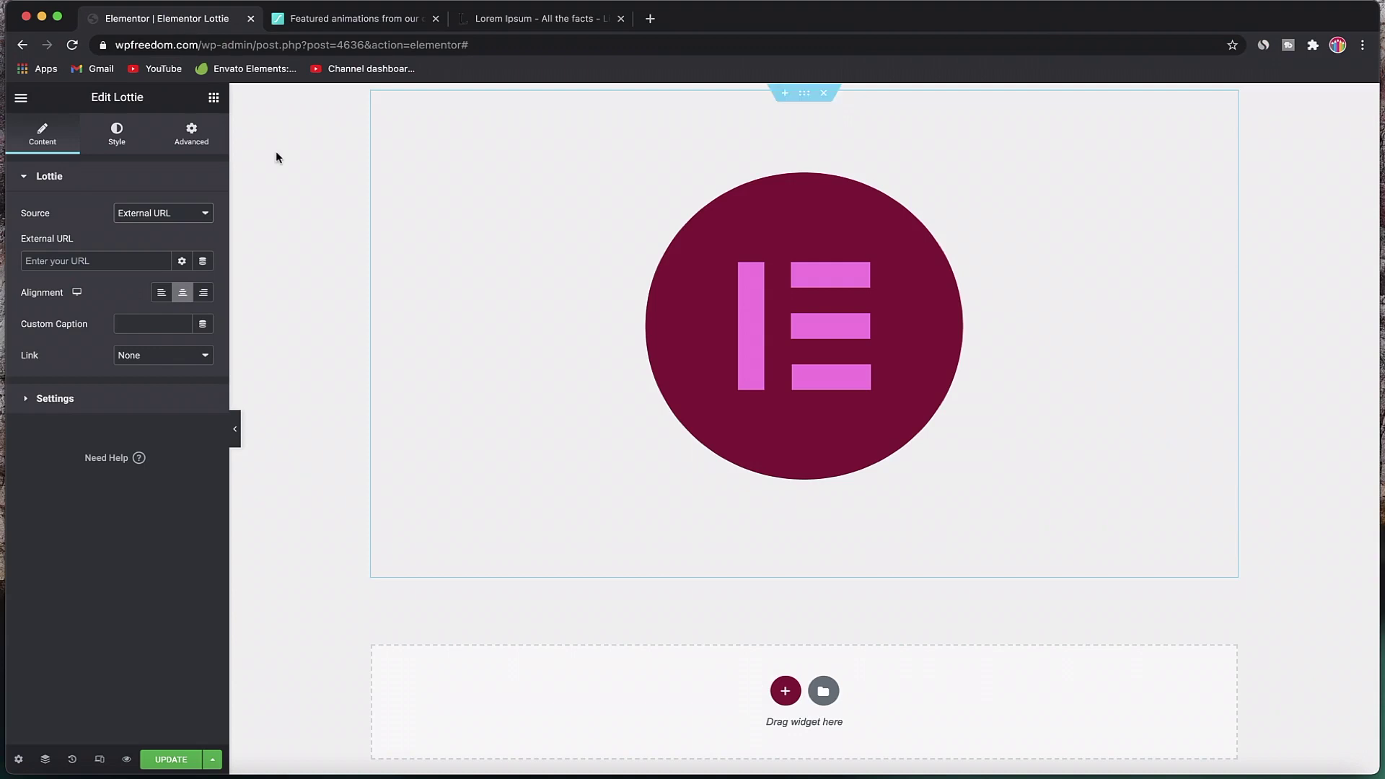
pyautogui.click(105, 262)
pyautogui.press('super+v')
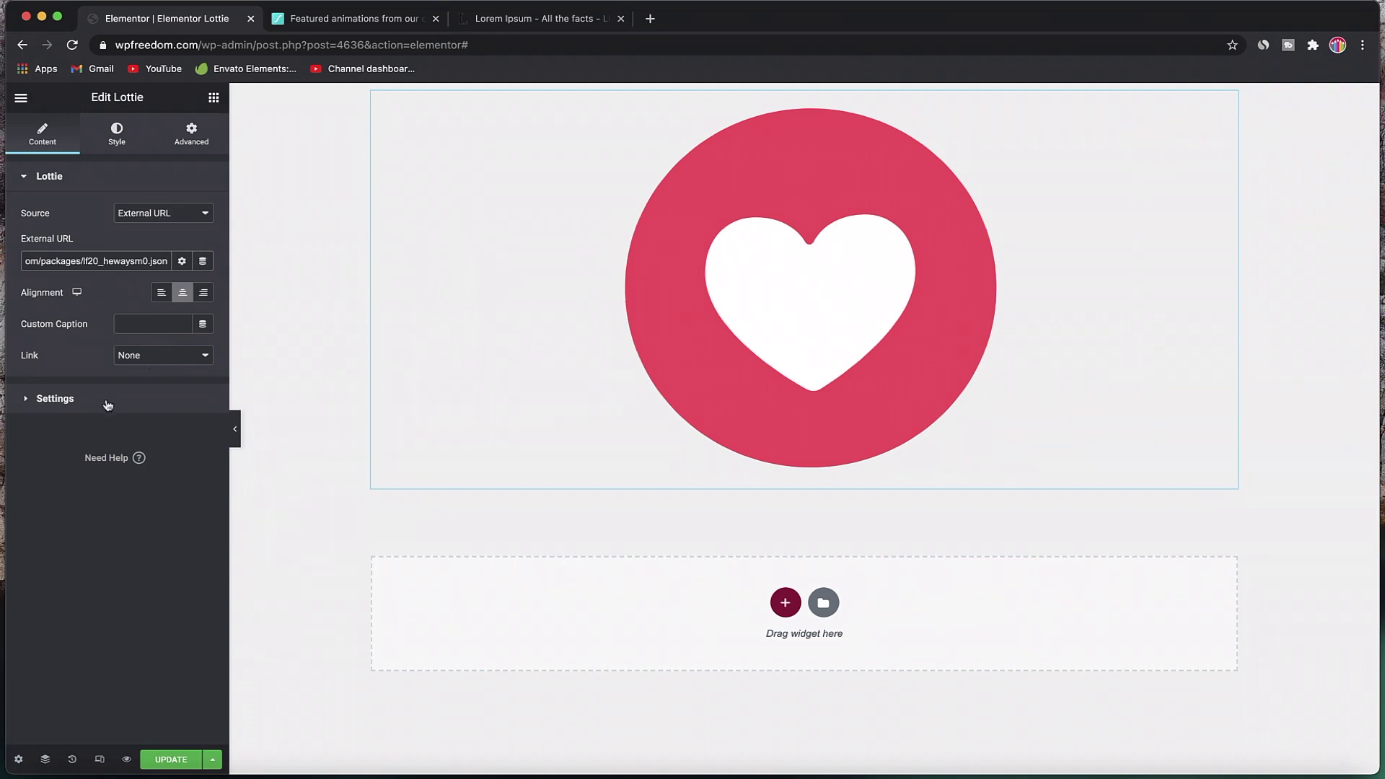
pyautogui.click(154, 363)
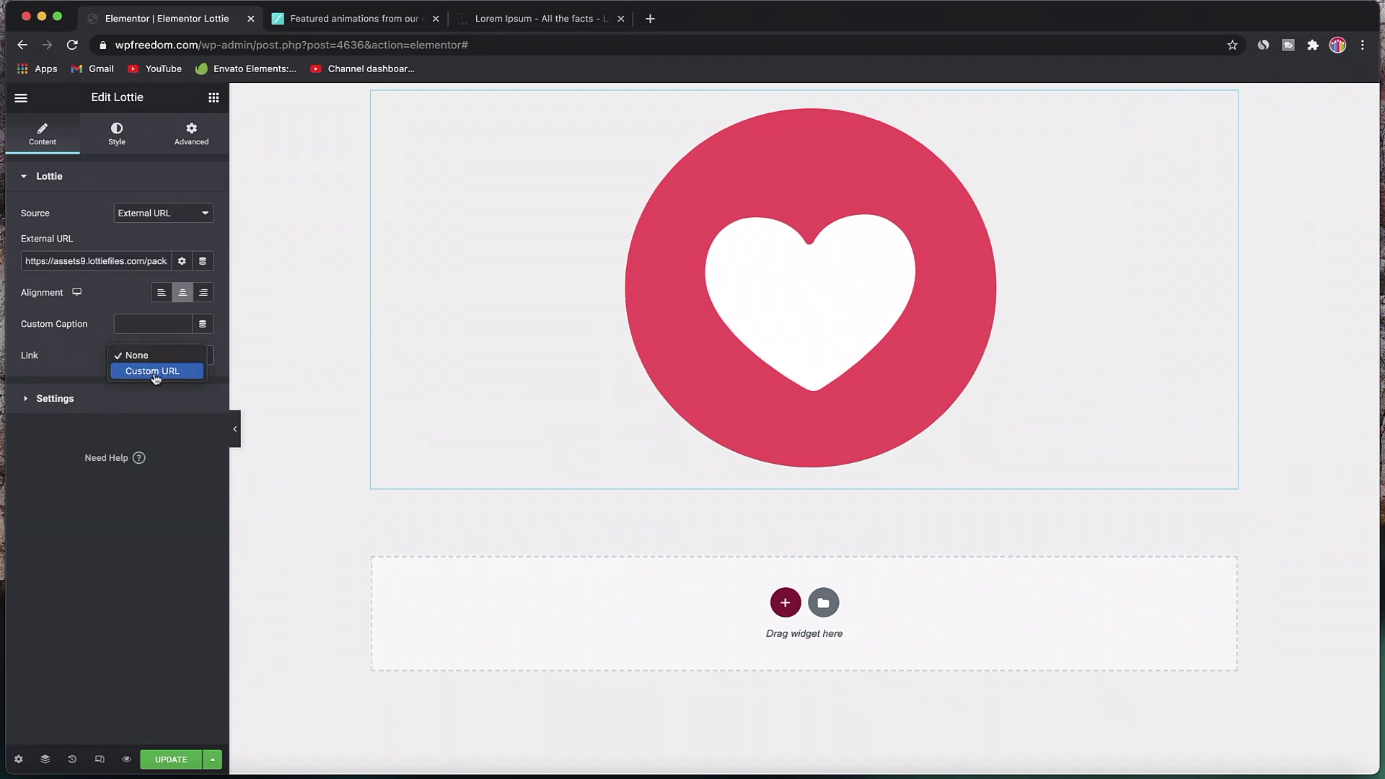
# Step: Set the Lottie trigger to On Click and test the heart animation on the canvas
pyautogui.click(81, 402)
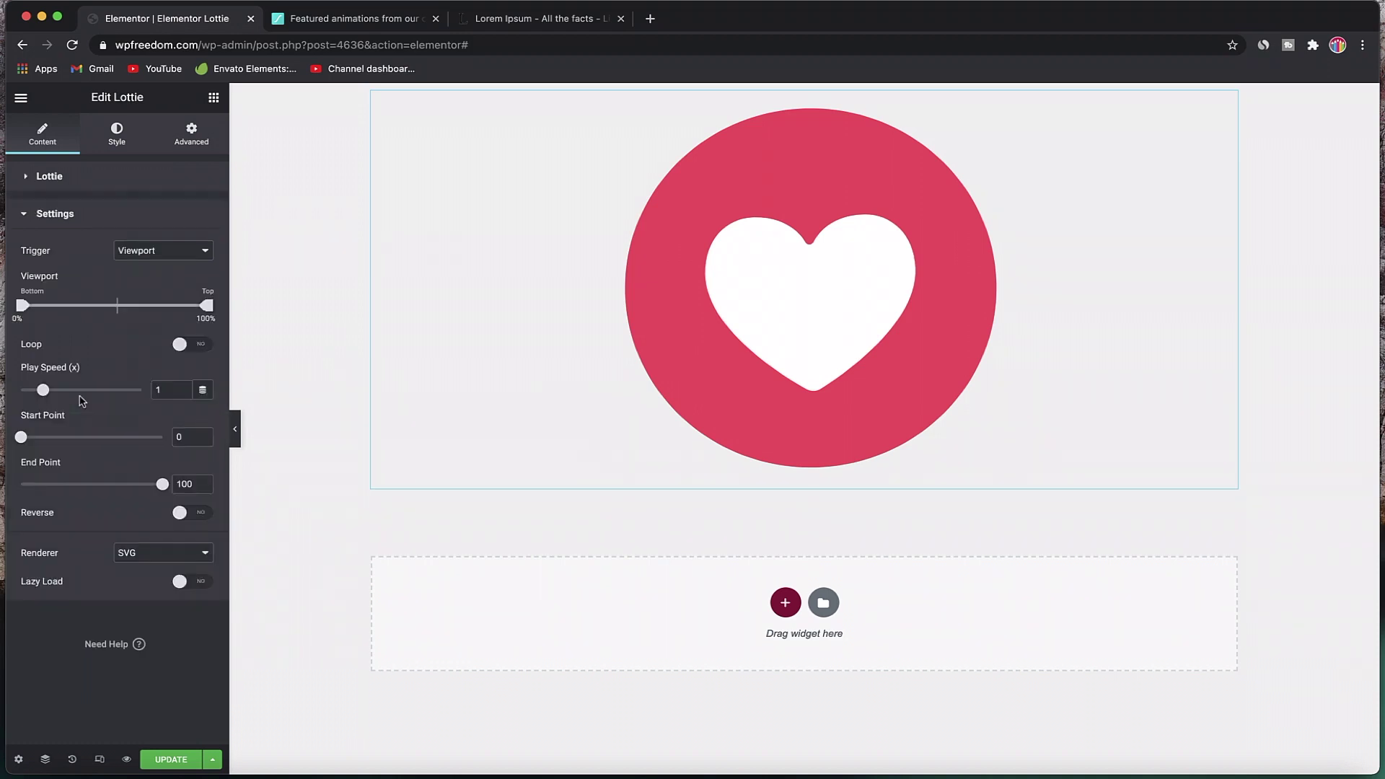
pyautogui.click(168, 257)
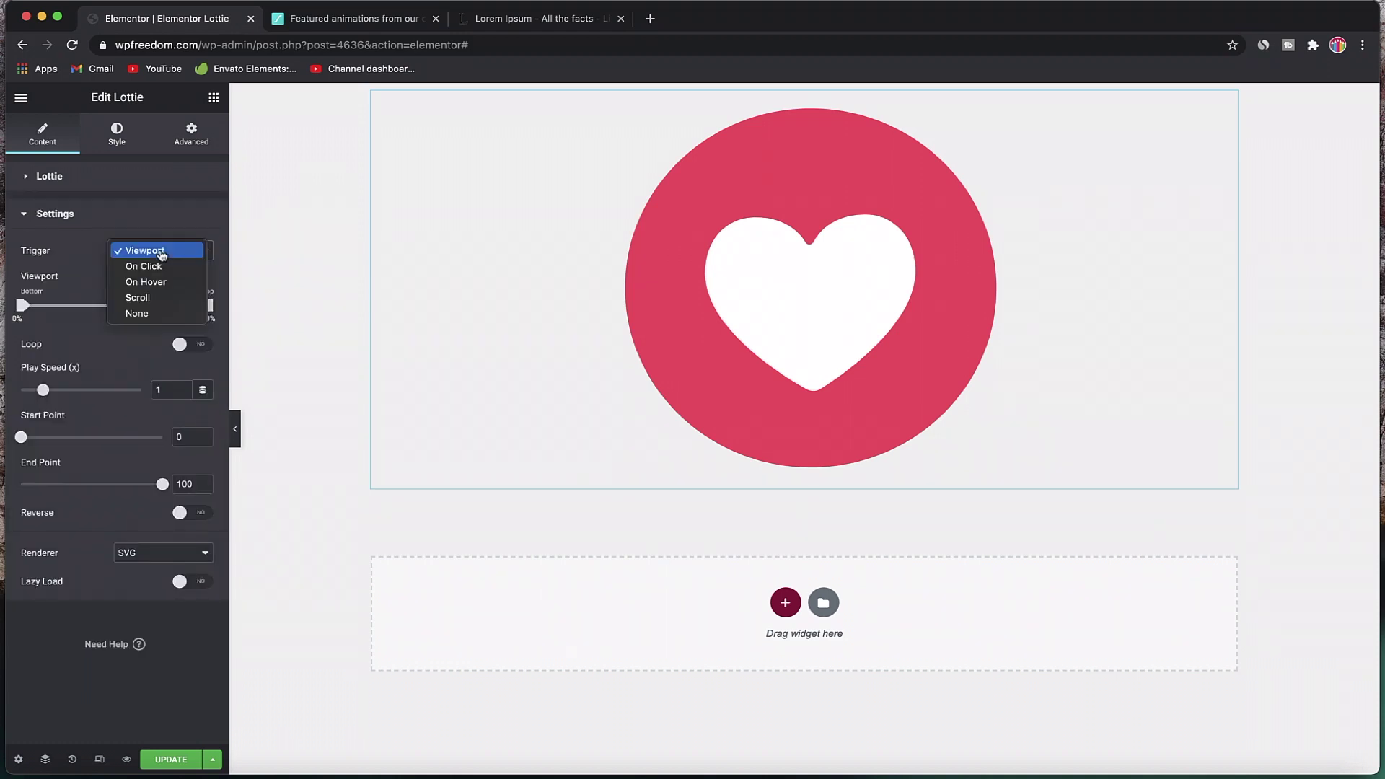
pyautogui.click(150, 267)
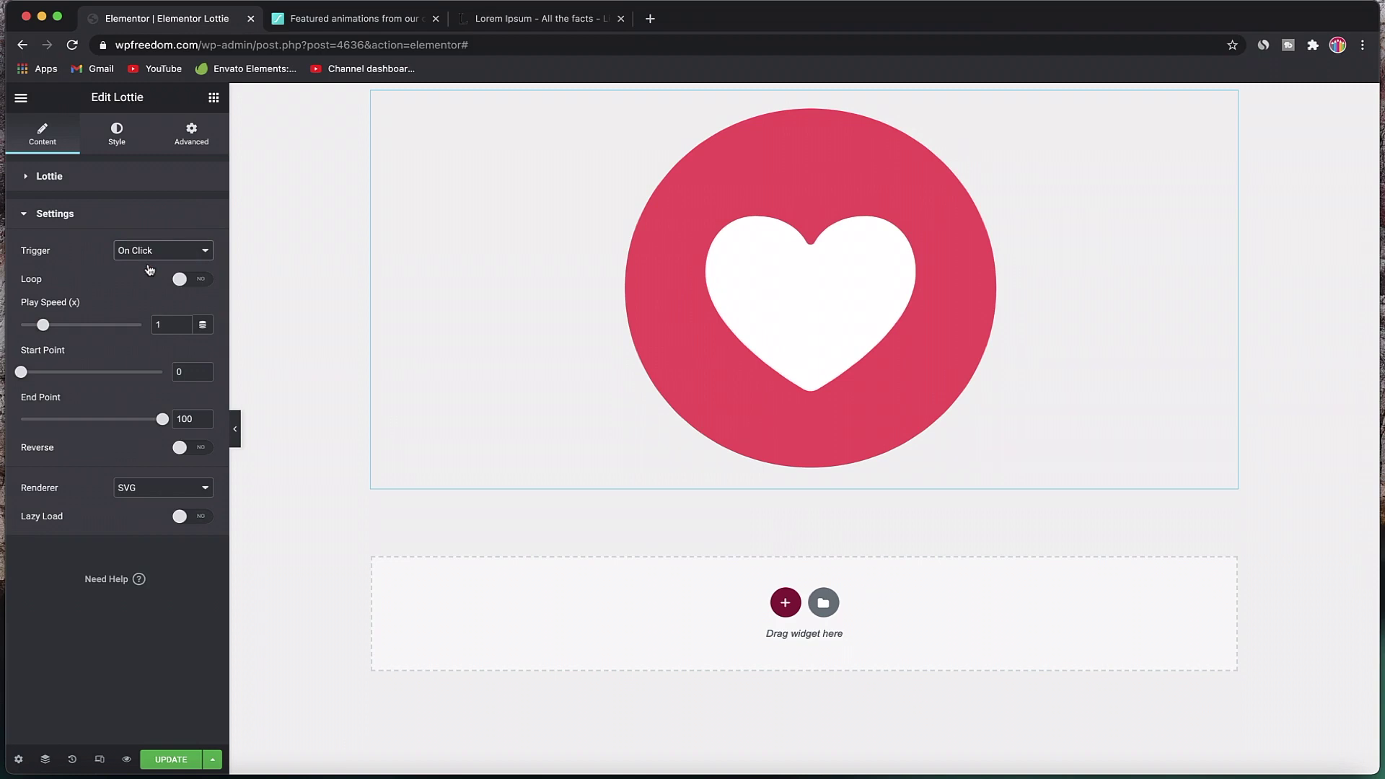
pyautogui.click(702, 277)
# Step: Switch the trigger to On Hover, turn Loop on, and set Hover Area to Column
pyautogui.click(178, 253)
pyautogui.click(163, 269)
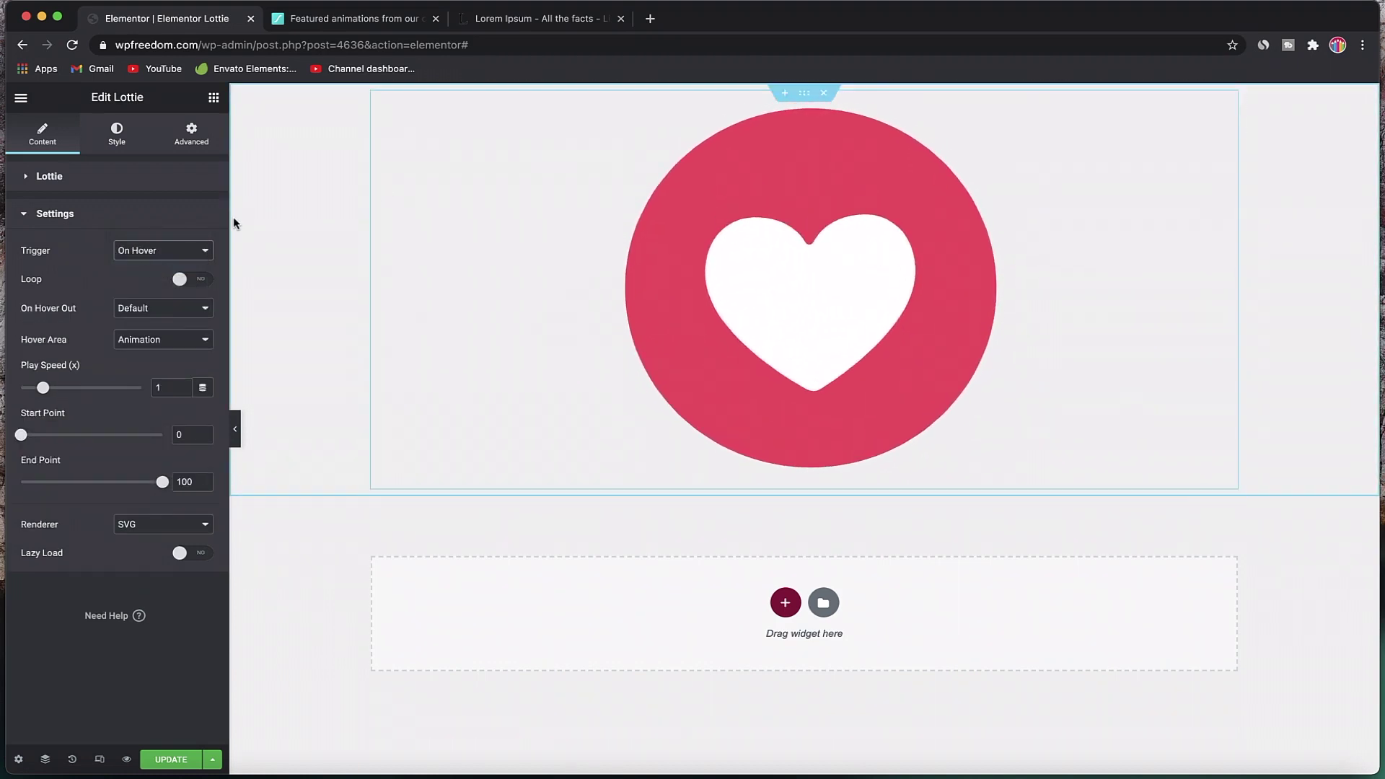
pyautogui.click(189, 278)
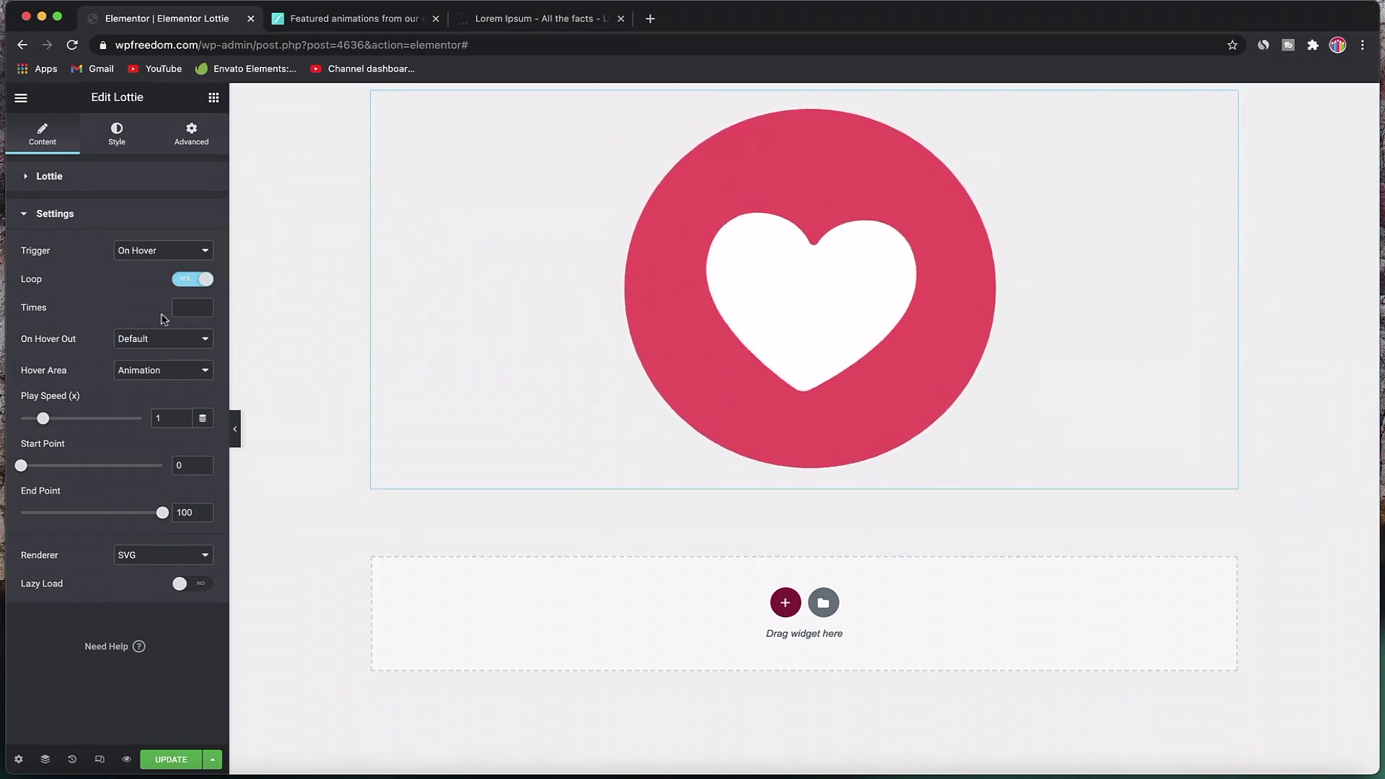
pyautogui.click(204, 279)
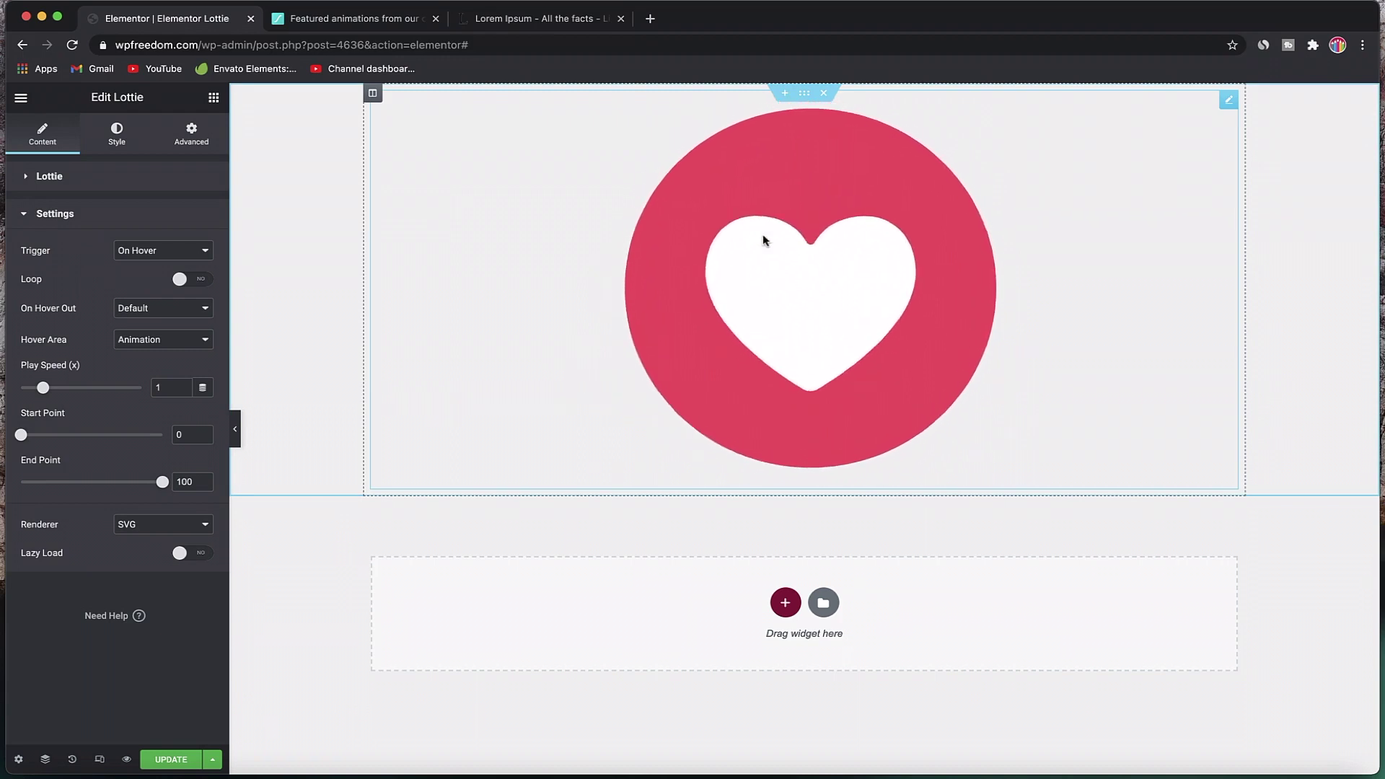
pyautogui.click(191, 287)
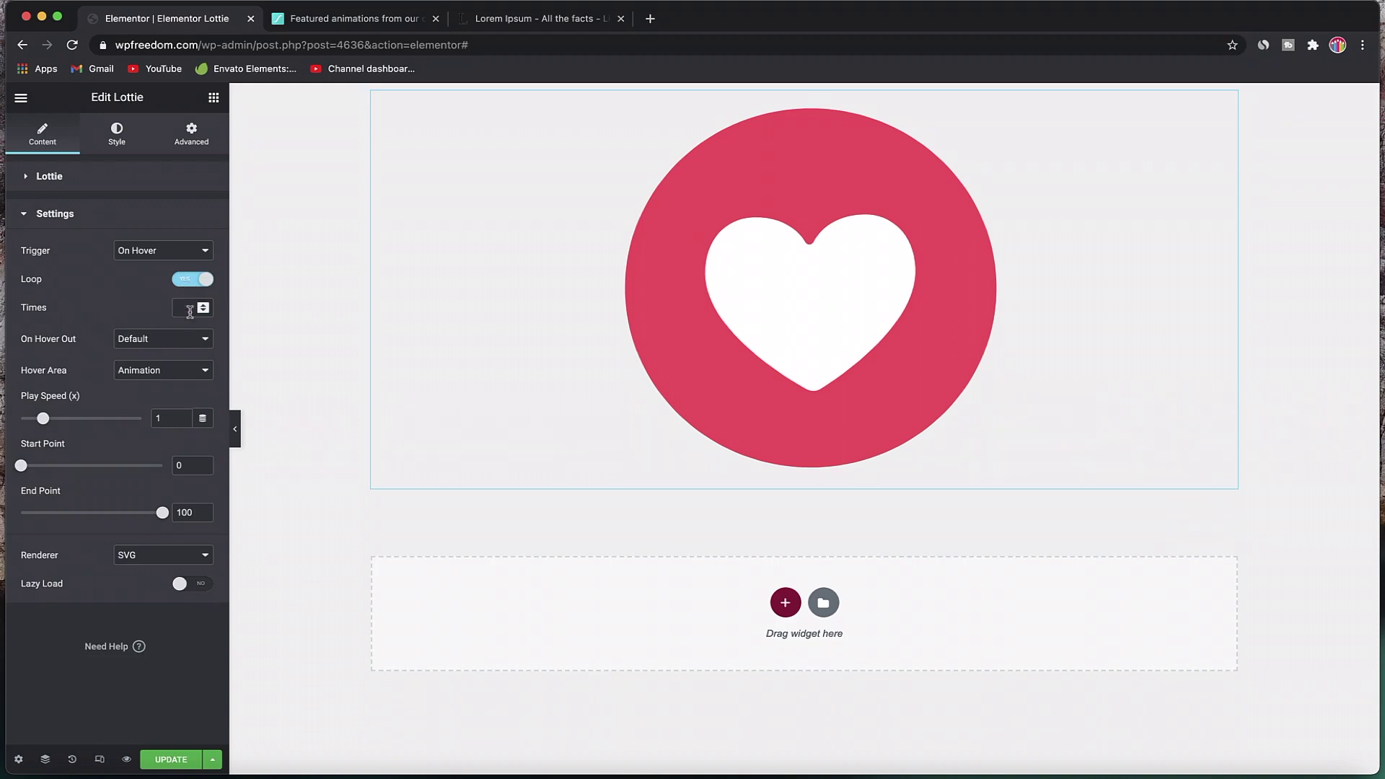
pyautogui.click(166, 347)
pyautogui.press('Escape')
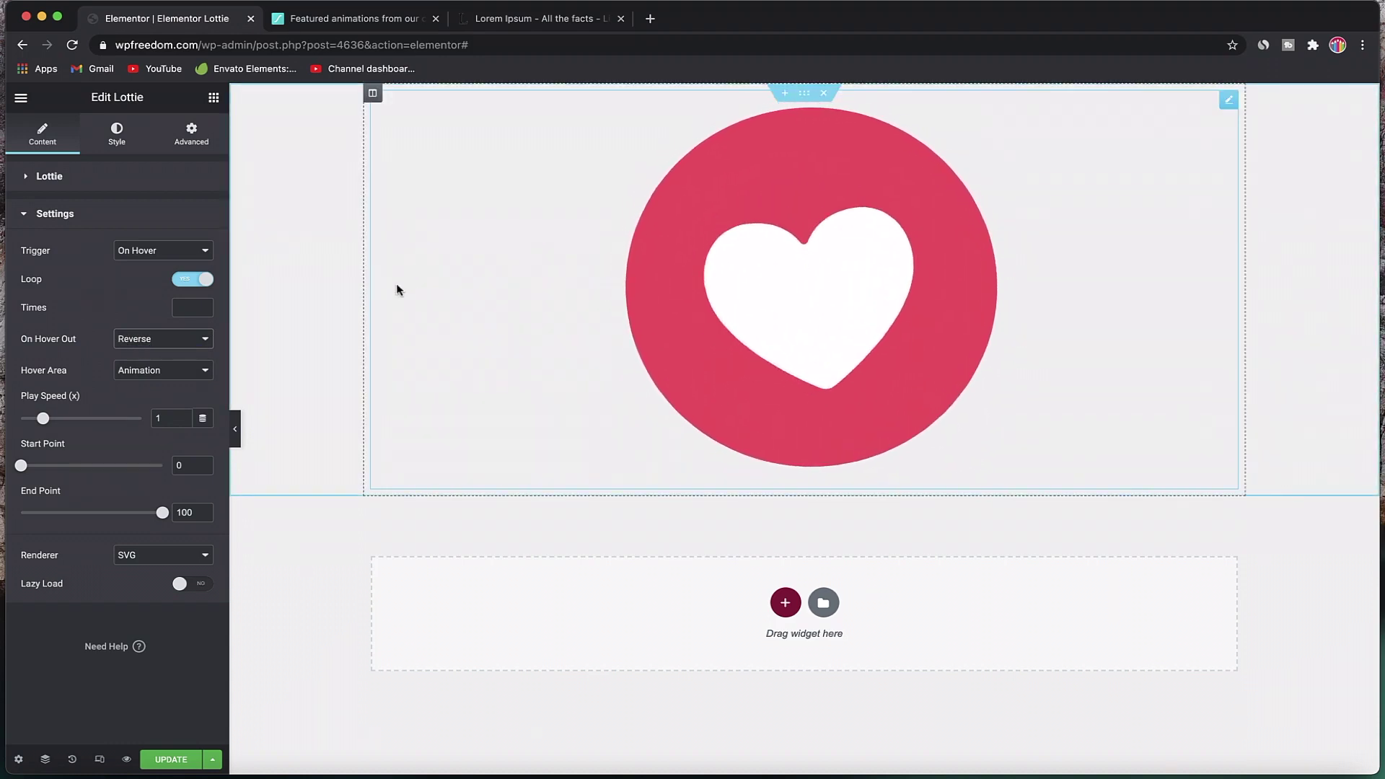
pyautogui.click(201, 370)
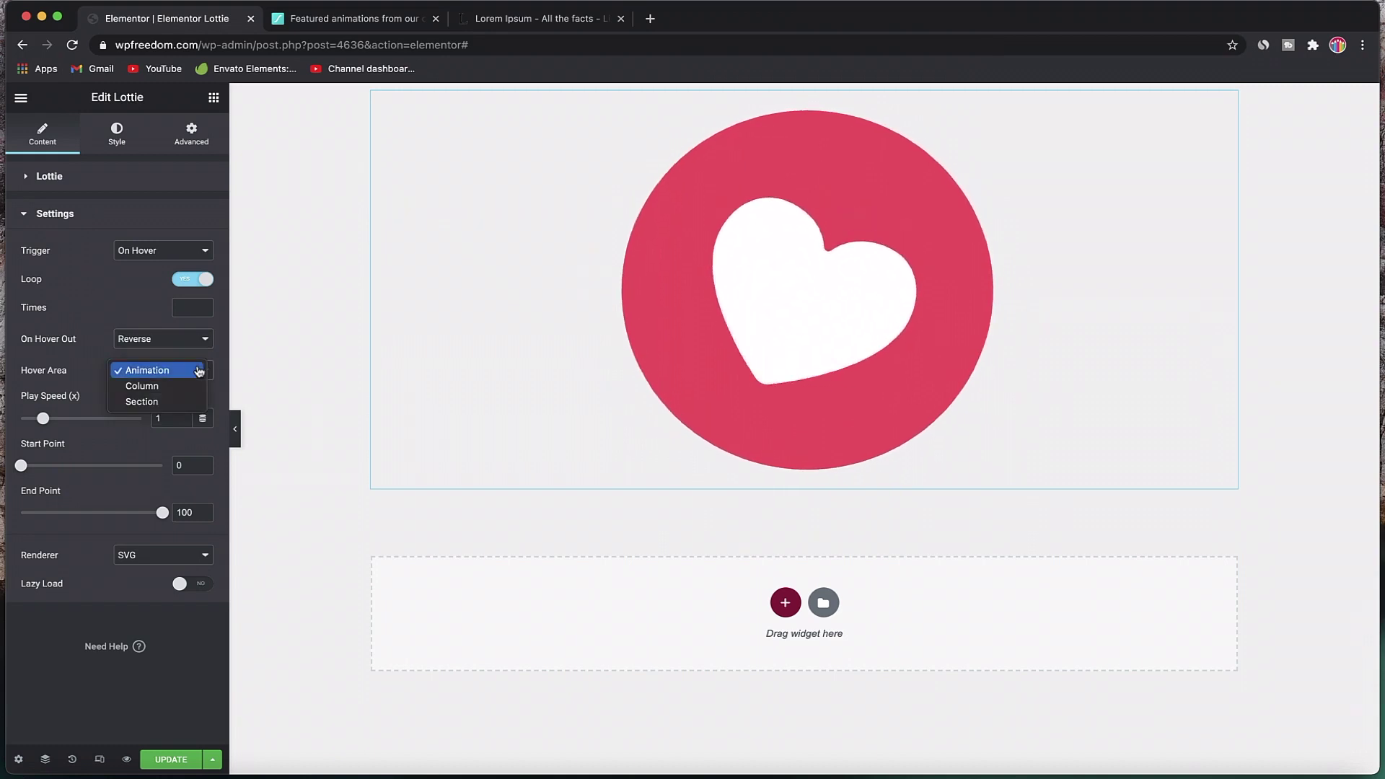
pyautogui.click(171, 389)
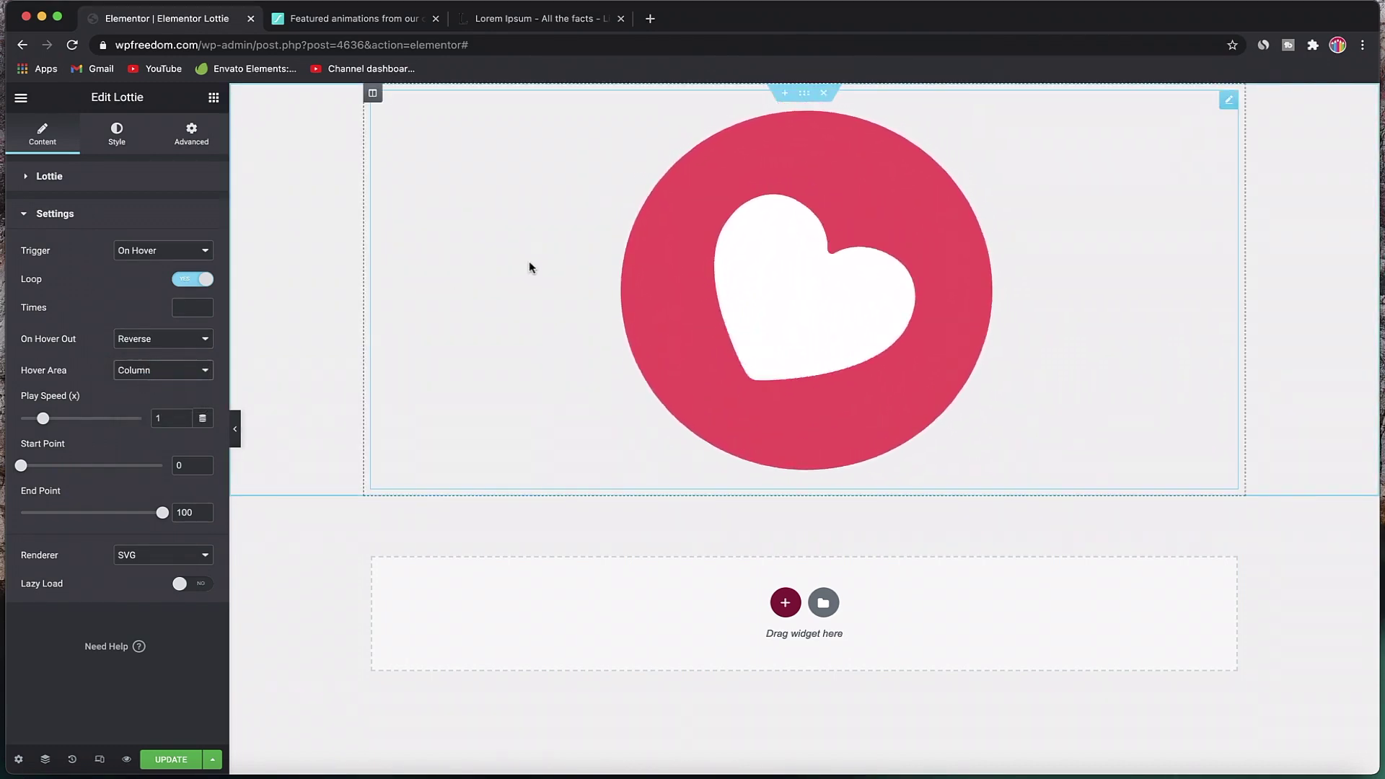
# Step: Keep Hover Area as Column and set Play Speed to 0.4, Start Point to 28, End Point to 56
pyautogui.click(157, 373)
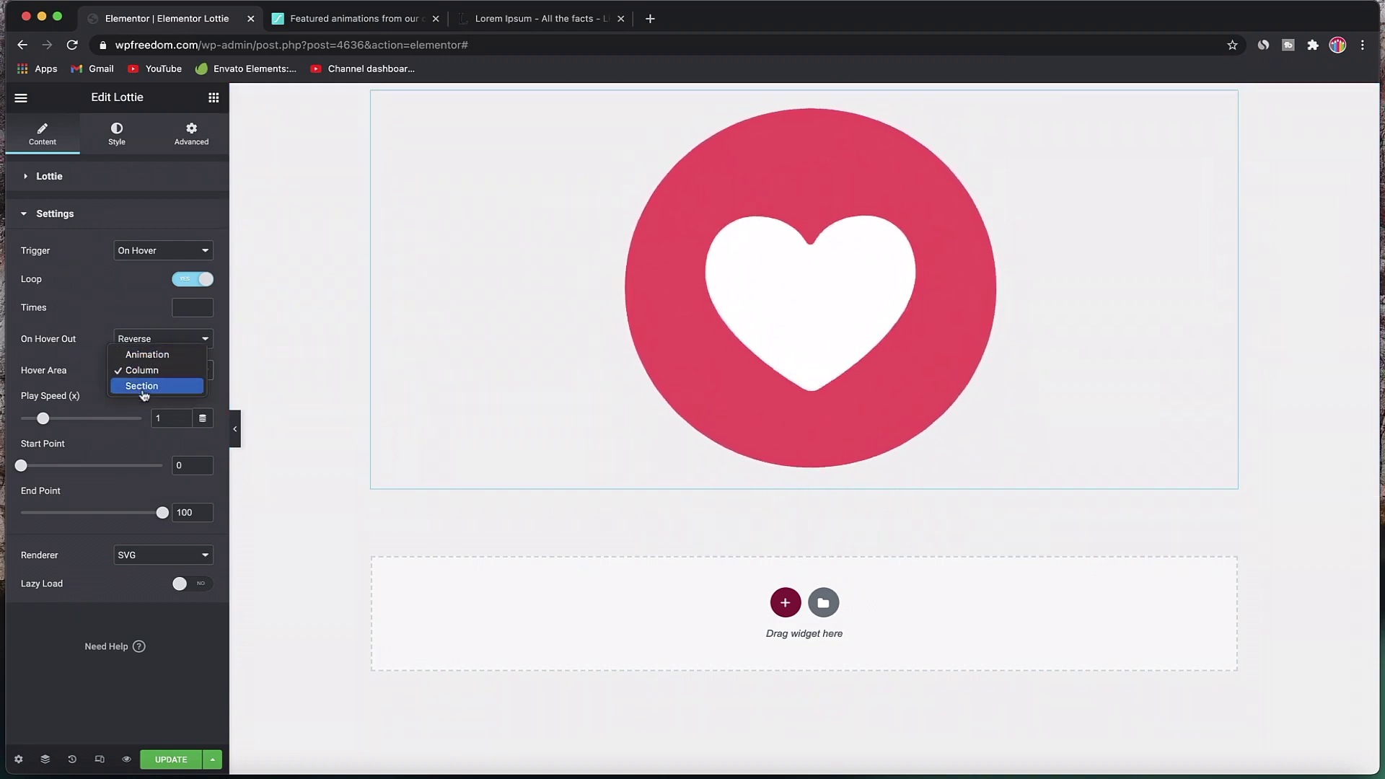
pyautogui.click(114, 418)
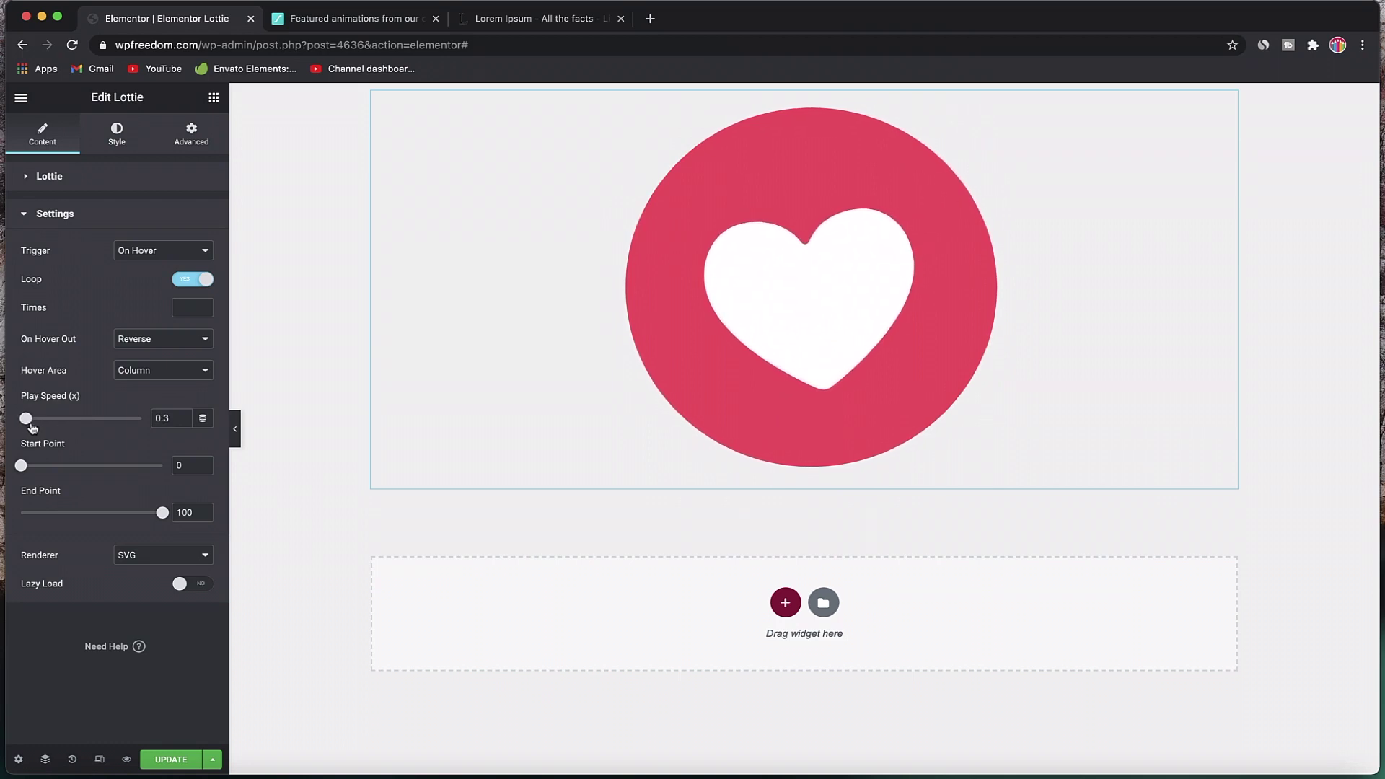
pyautogui.moveTo(36, 428); pyautogui.dragTo(34, 428)
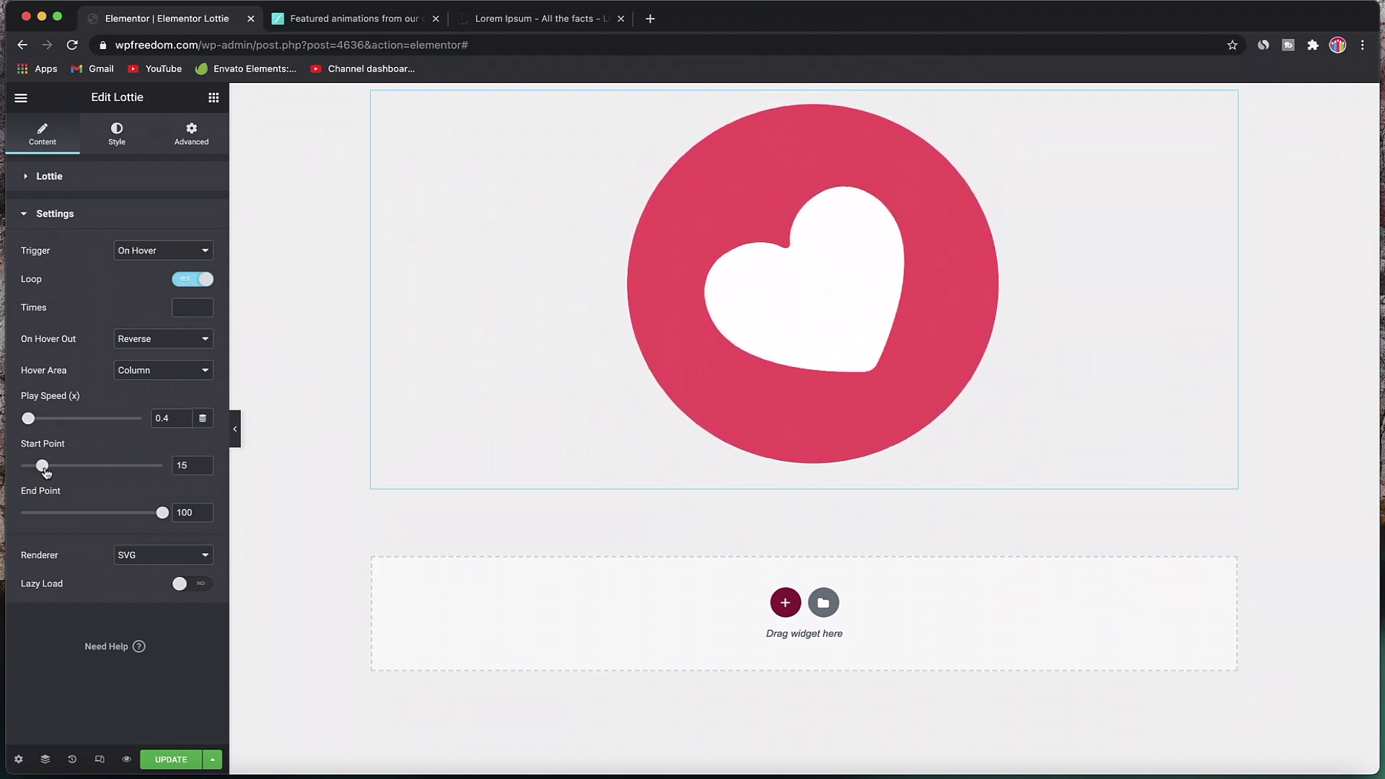
pyautogui.moveTo(24, 468); pyautogui.dragTo(62, 468)
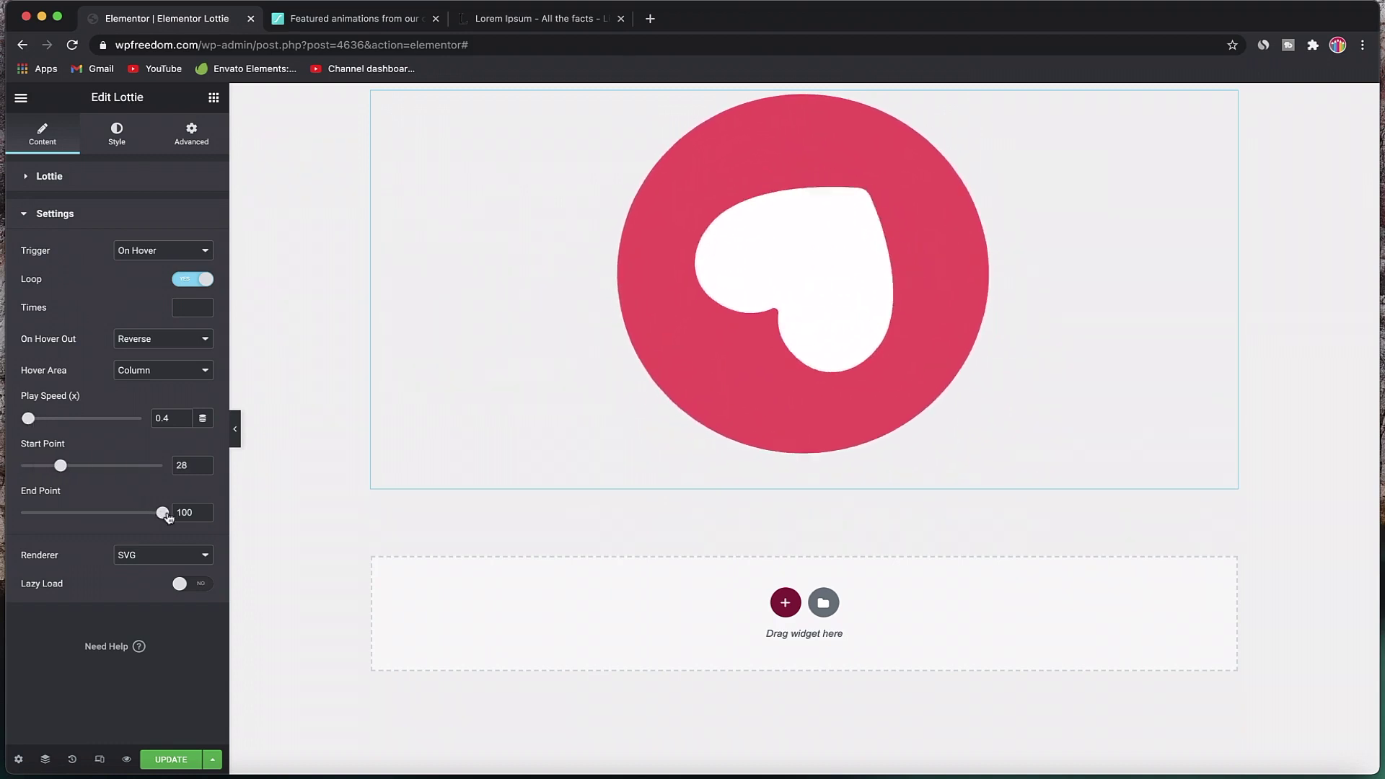
pyautogui.moveTo(162, 512); pyautogui.dragTo(101, 512)
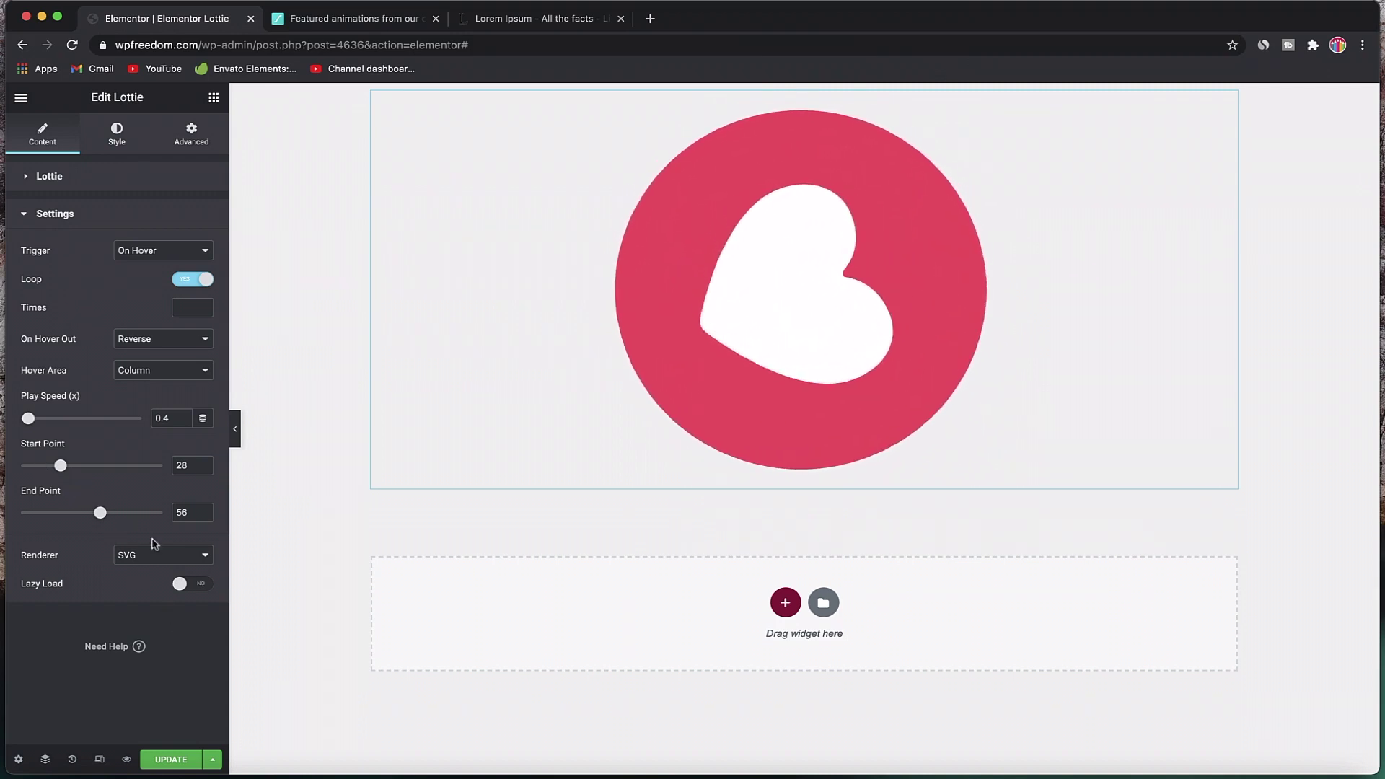
pyautogui.click(191, 588)
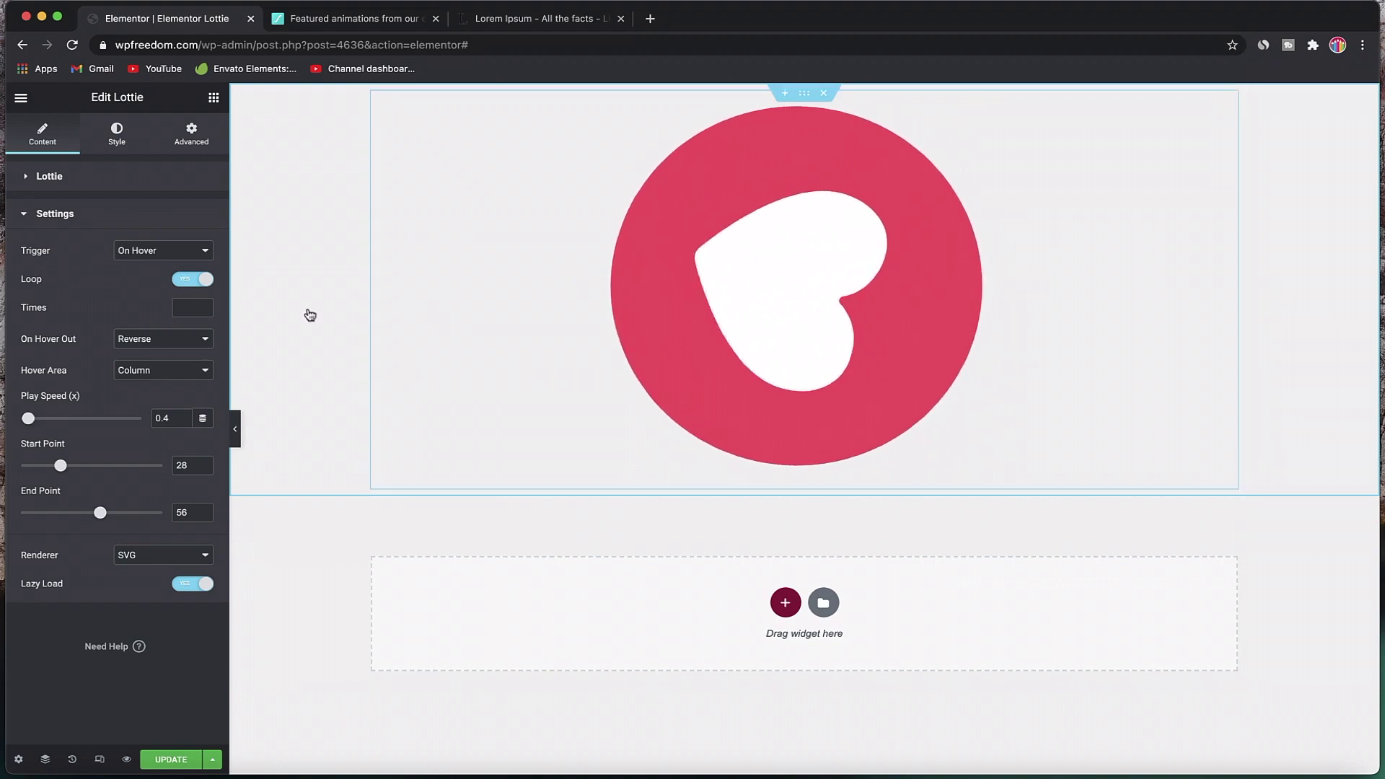
# Step: On the Style tab, set the heart's width to 12 and clear the opacity value
pyautogui.click(112, 214)
pyautogui.click(116, 134)
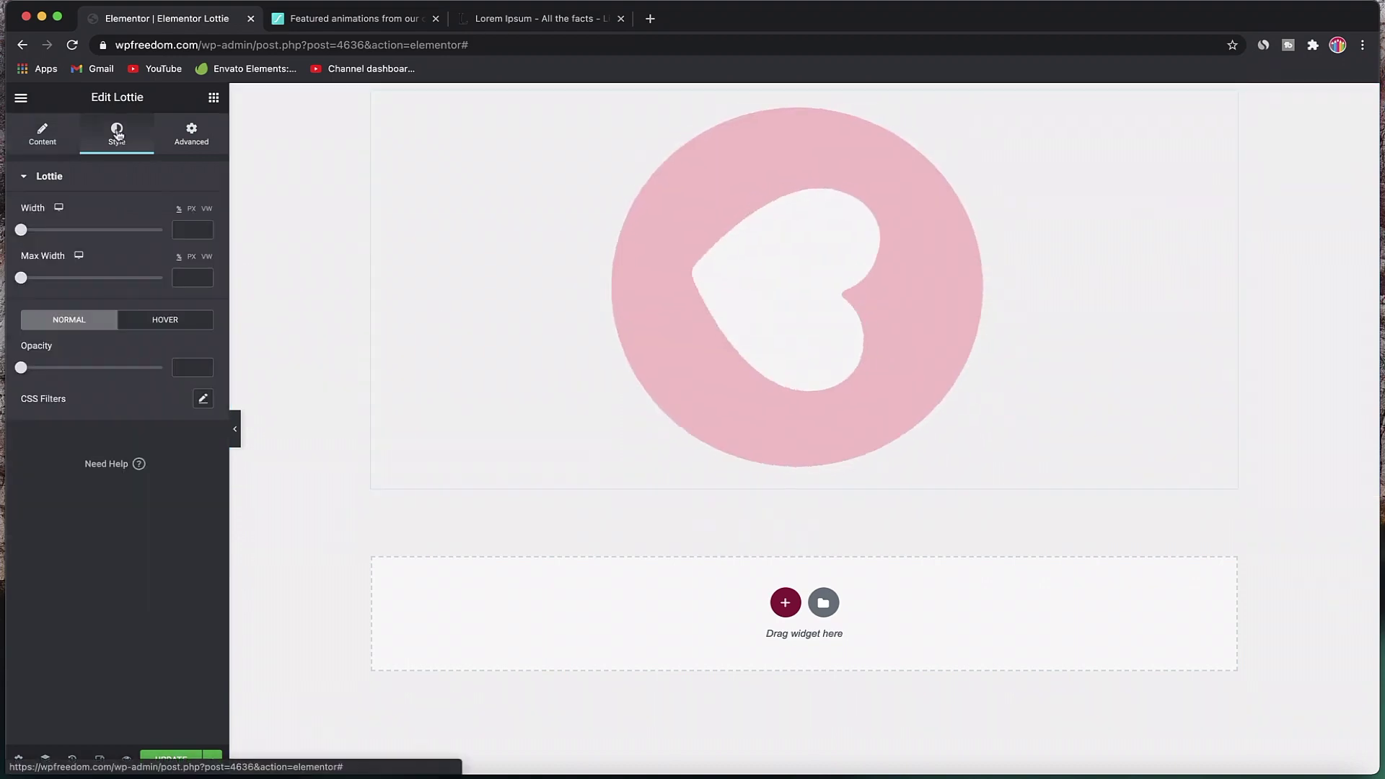
pyautogui.moveTo(21, 232); pyautogui.dragTo(37, 235)
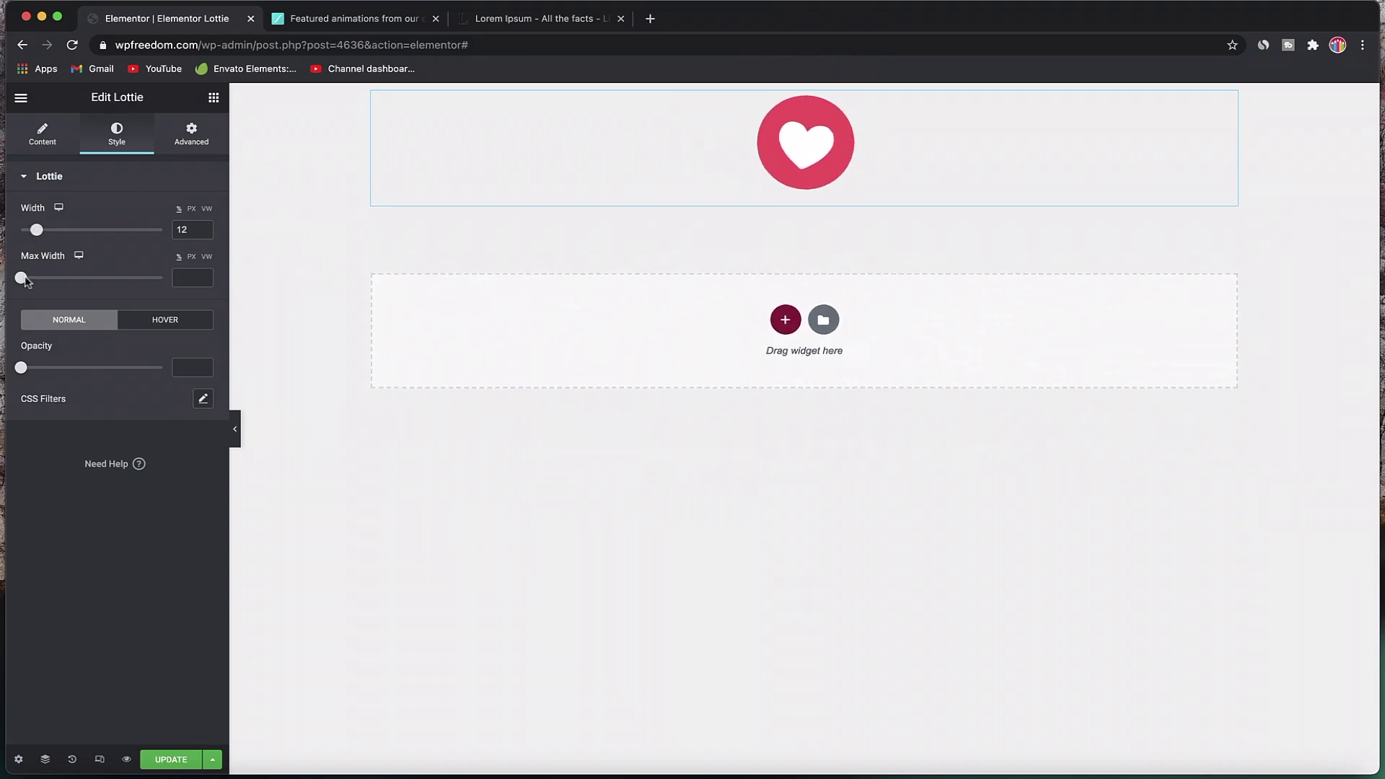
pyautogui.moveTo(26, 372)
pyautogui.mouseDown()
pyautogui.moveTo(90, 368)
pyautogui.moveTo(18, 383)
pyautogui.mouseUp()
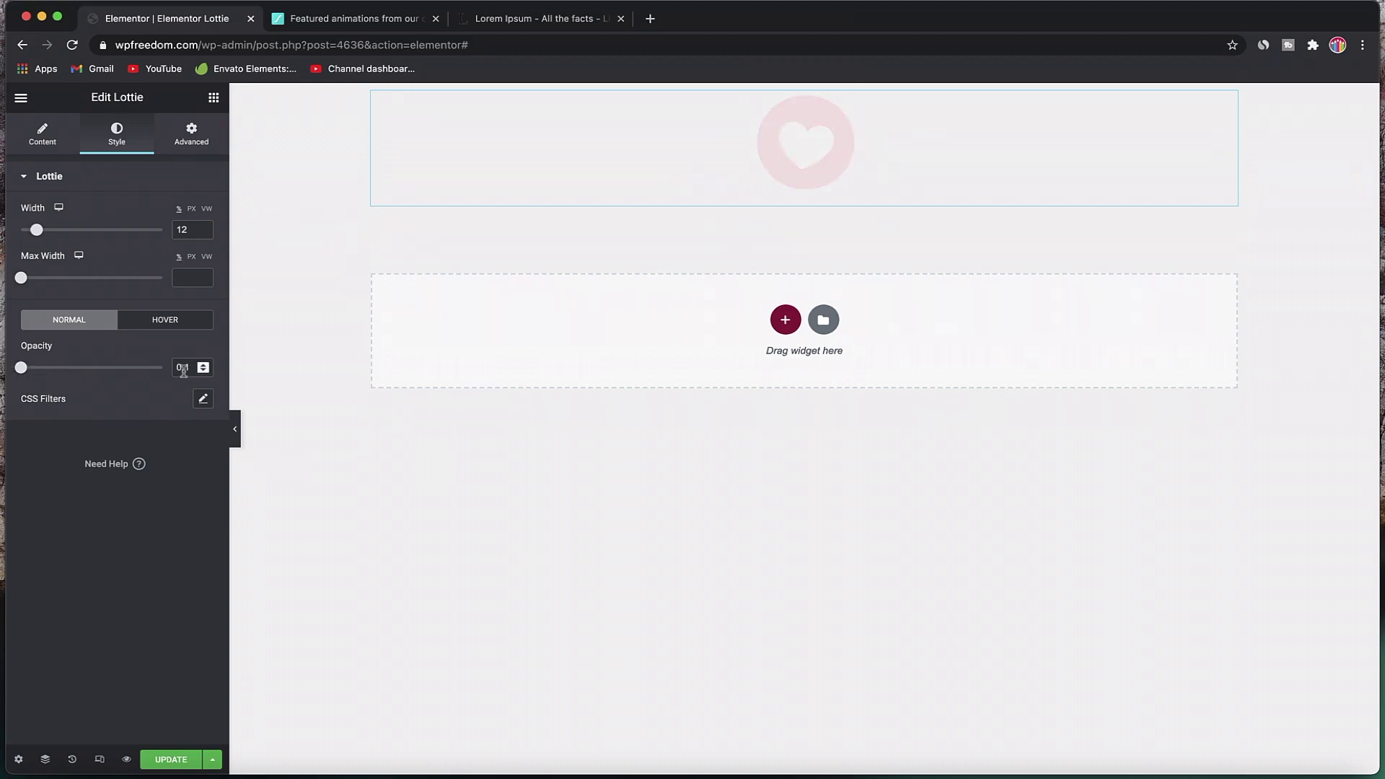
pyautogui.press('BackSpace')
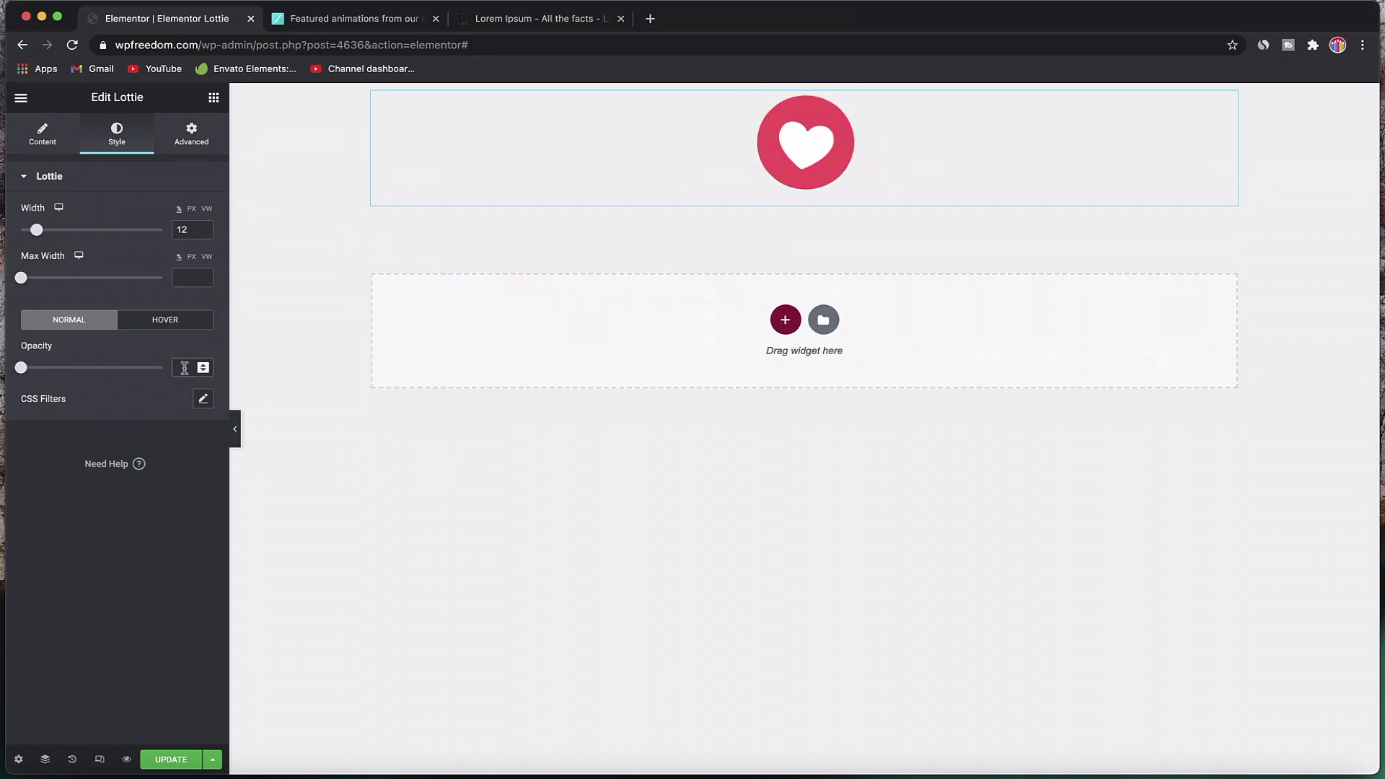
# Step: Set the heart's CSS filters to saturation 92, contrast 200 and hue 92
pyautogui.click(204, 401)
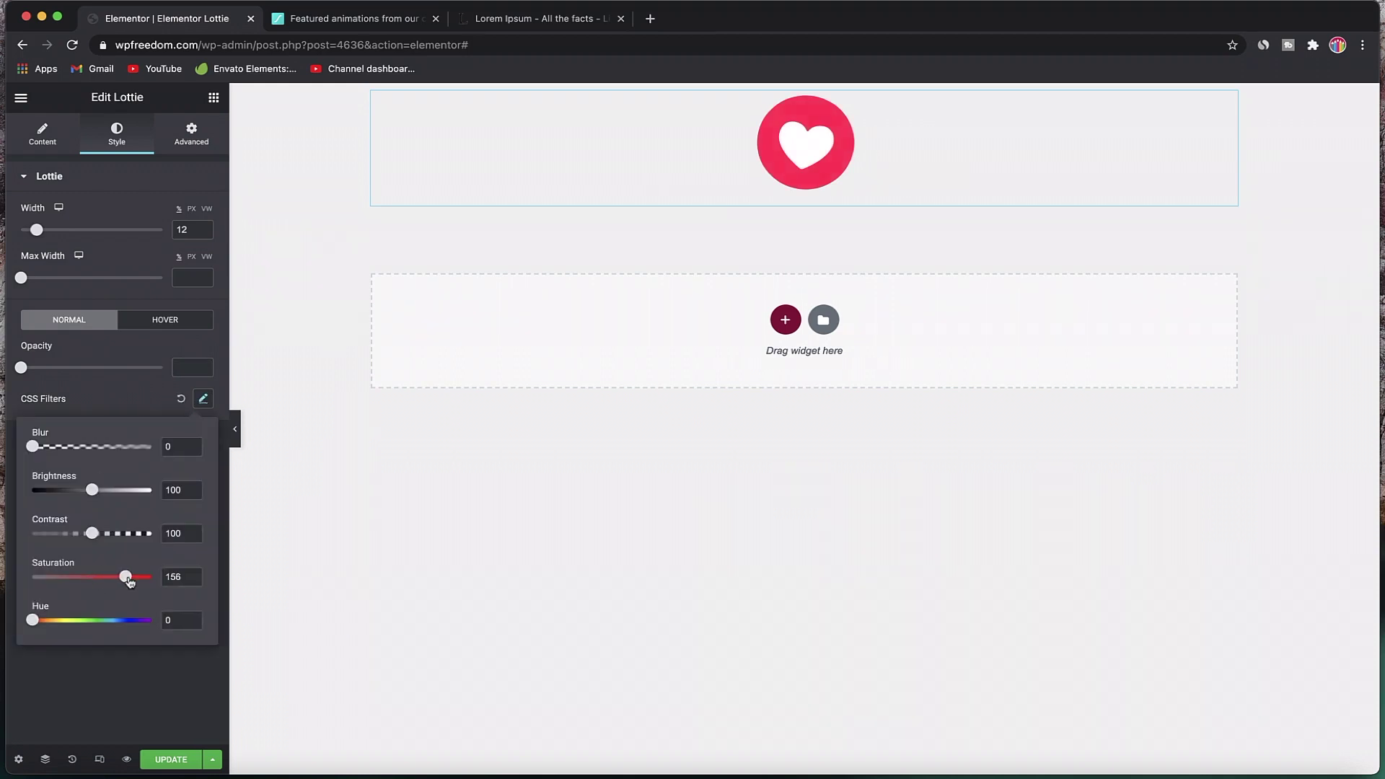
pyautogui.moveTo(153, 583); pyautogui.dragTo(91, 583)
pyautogui.moveTo(130, 537); pyautogui.dragTo(173, 531)
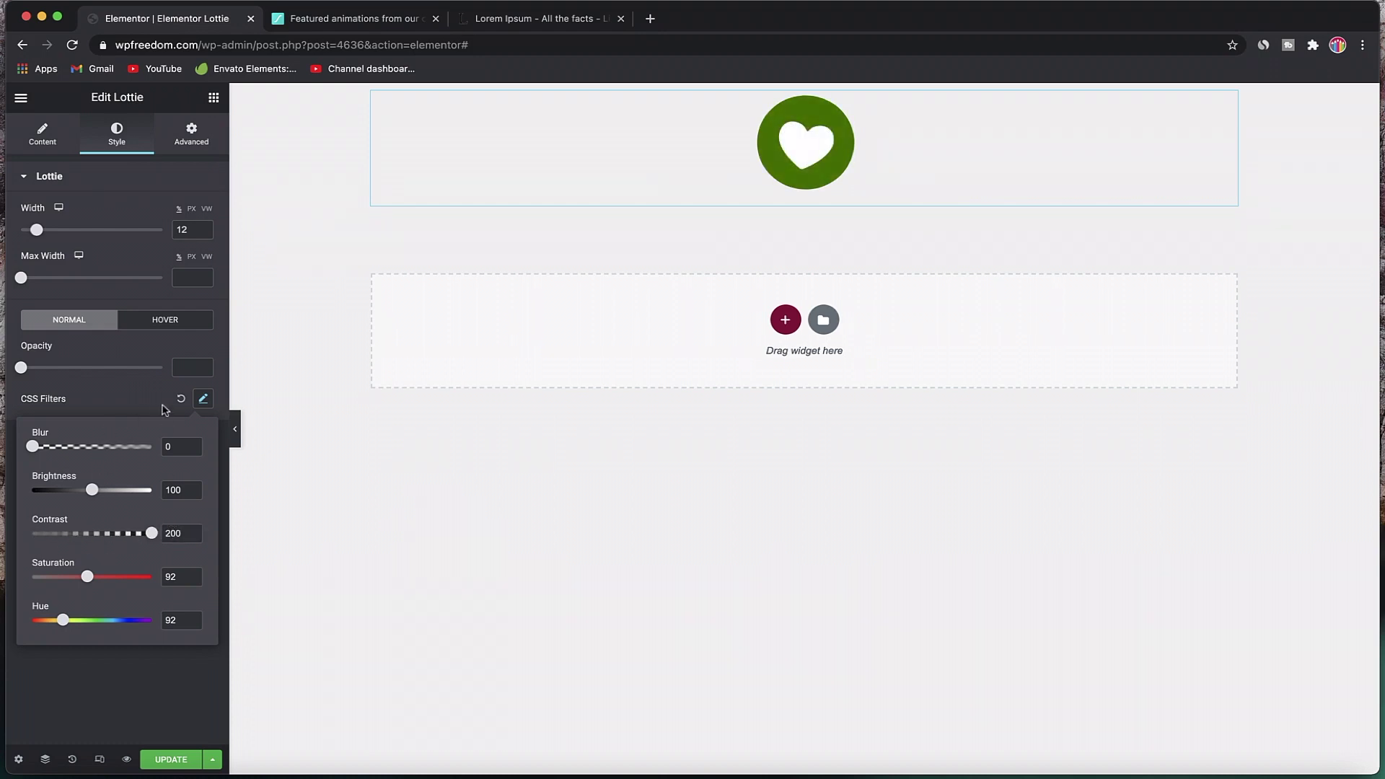
pyautogui.click(103, 395)
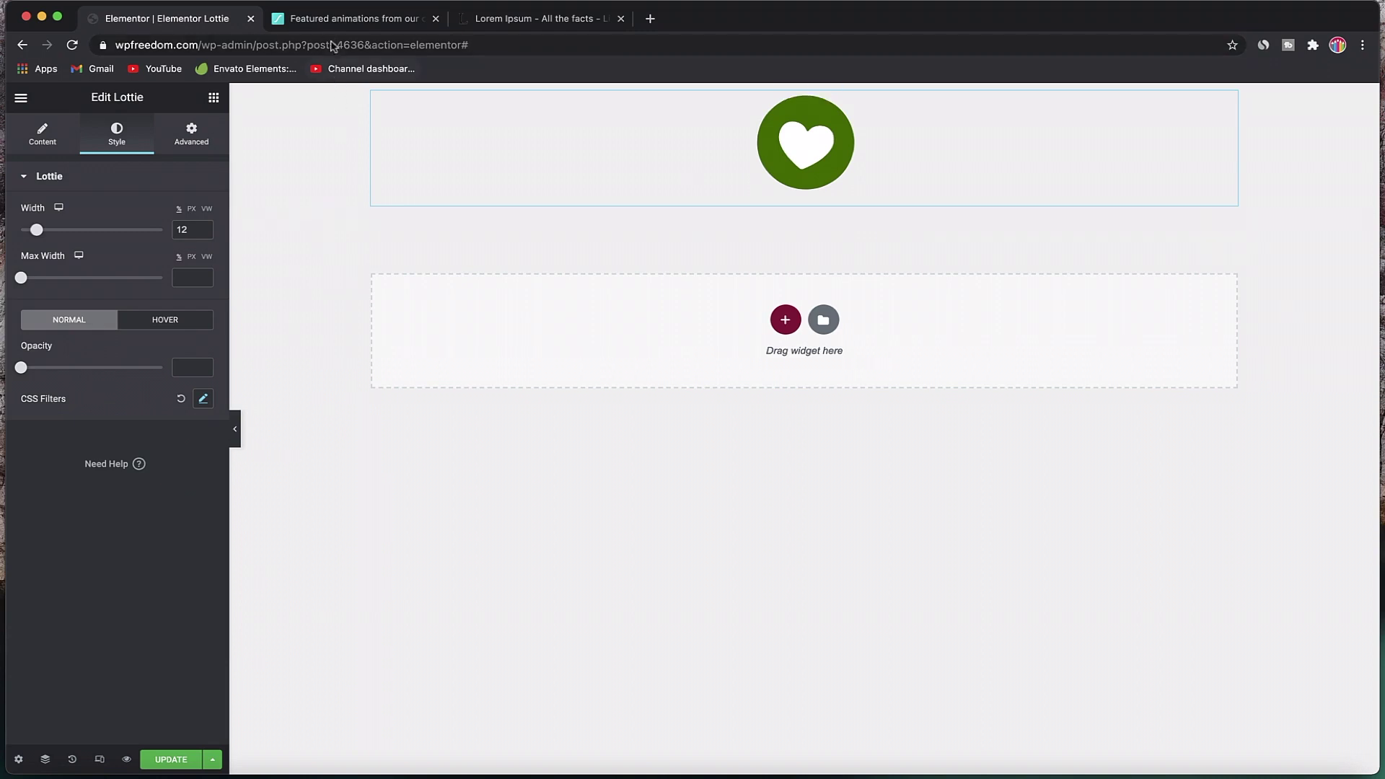
# Step: On LottieFiles, close the Heart Icon preview and search for 'download', then 'button'
pyautogui.click(322, 20)
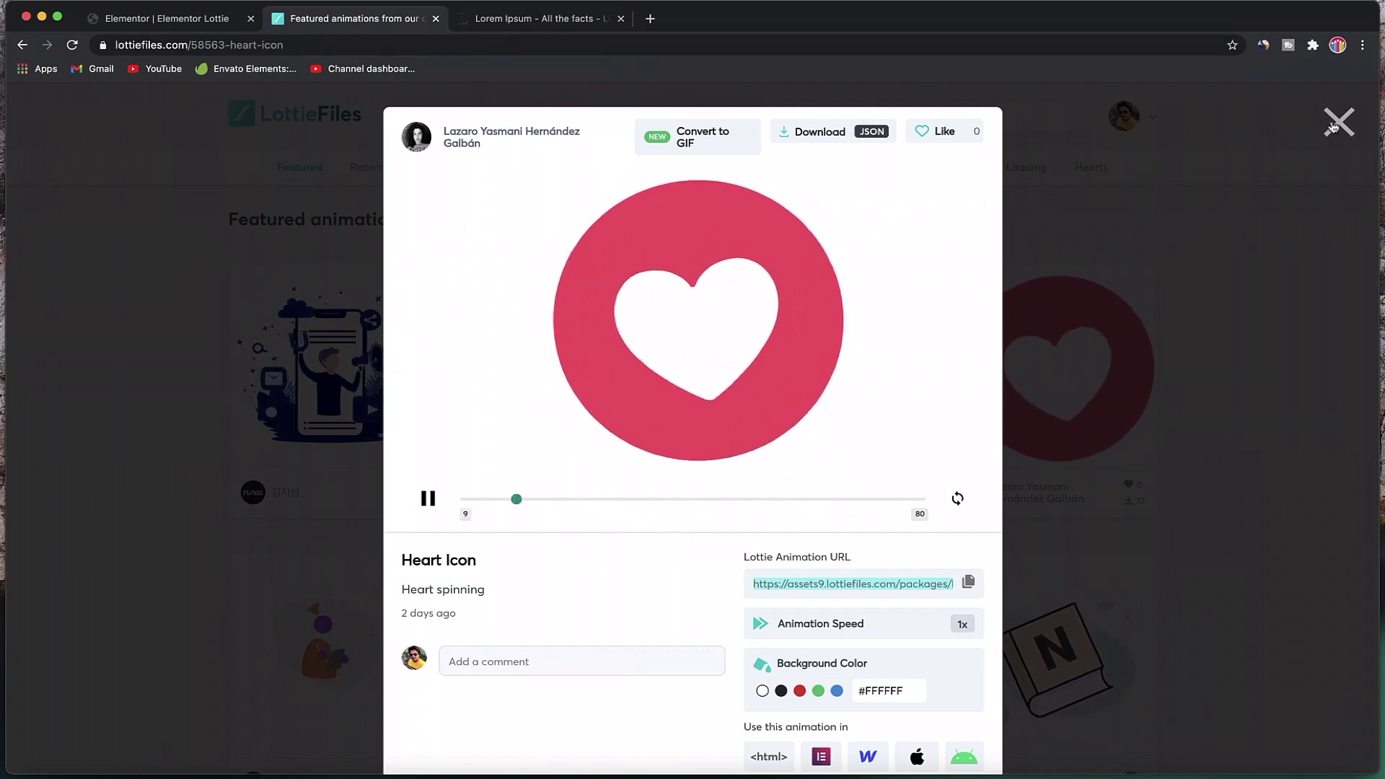
pyautogui.click(1307, 126)
pyautogui.click(902, 117)
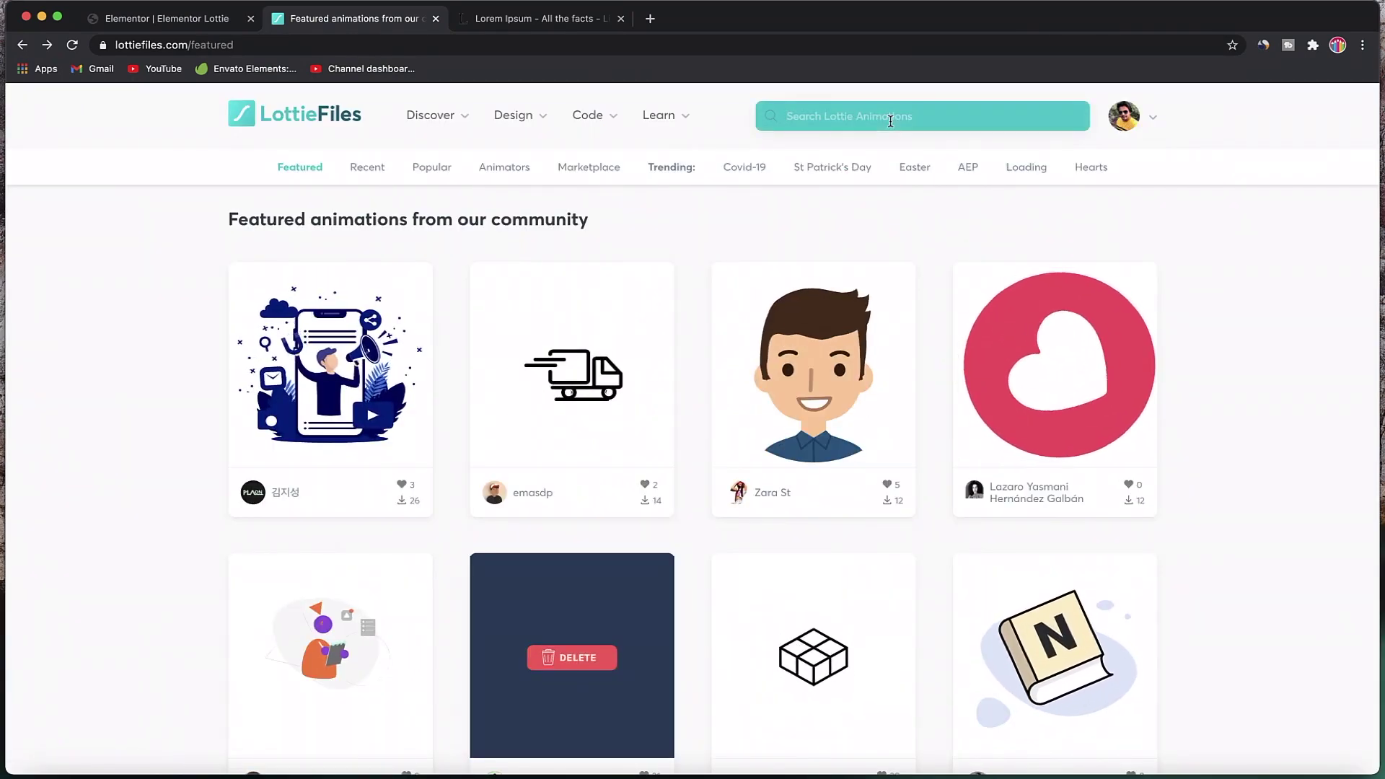
pyautogui.write('down')
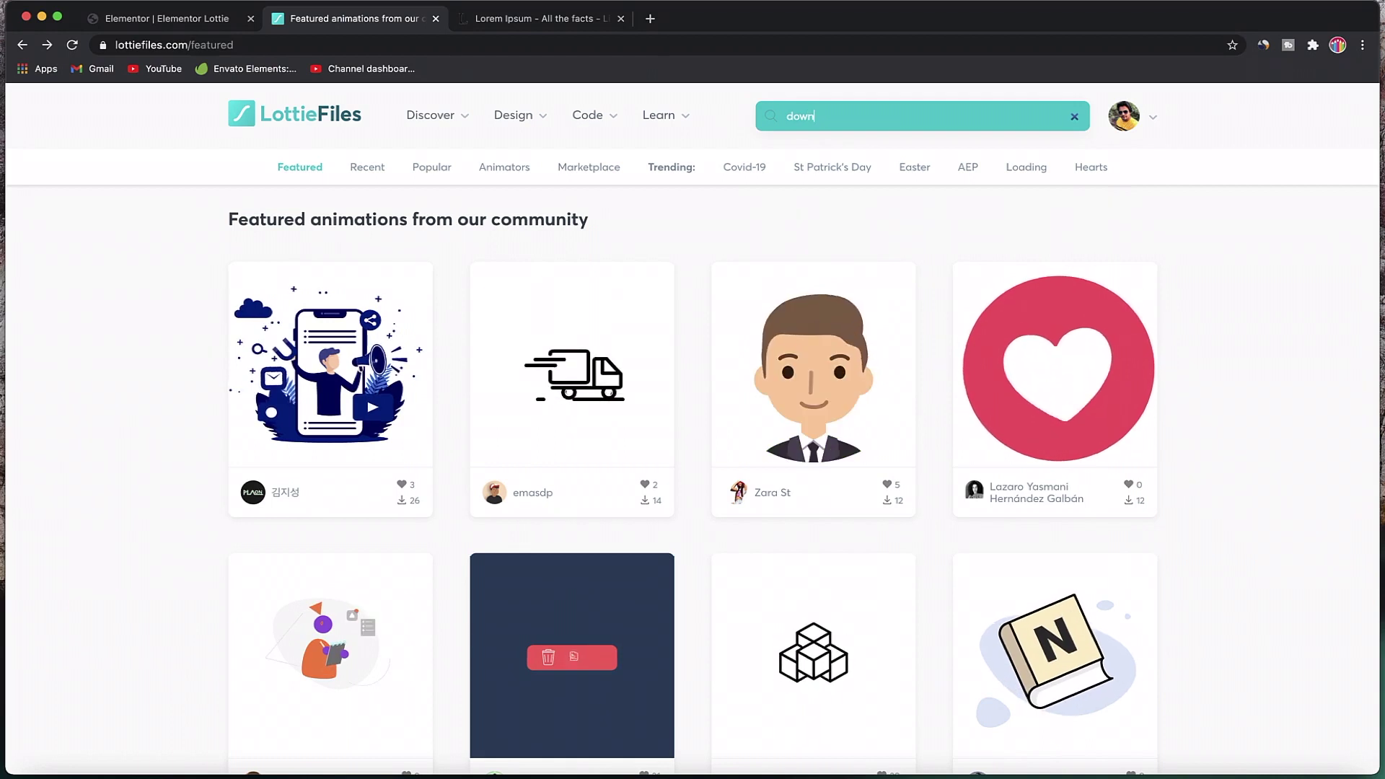
pyautogui.write('load')
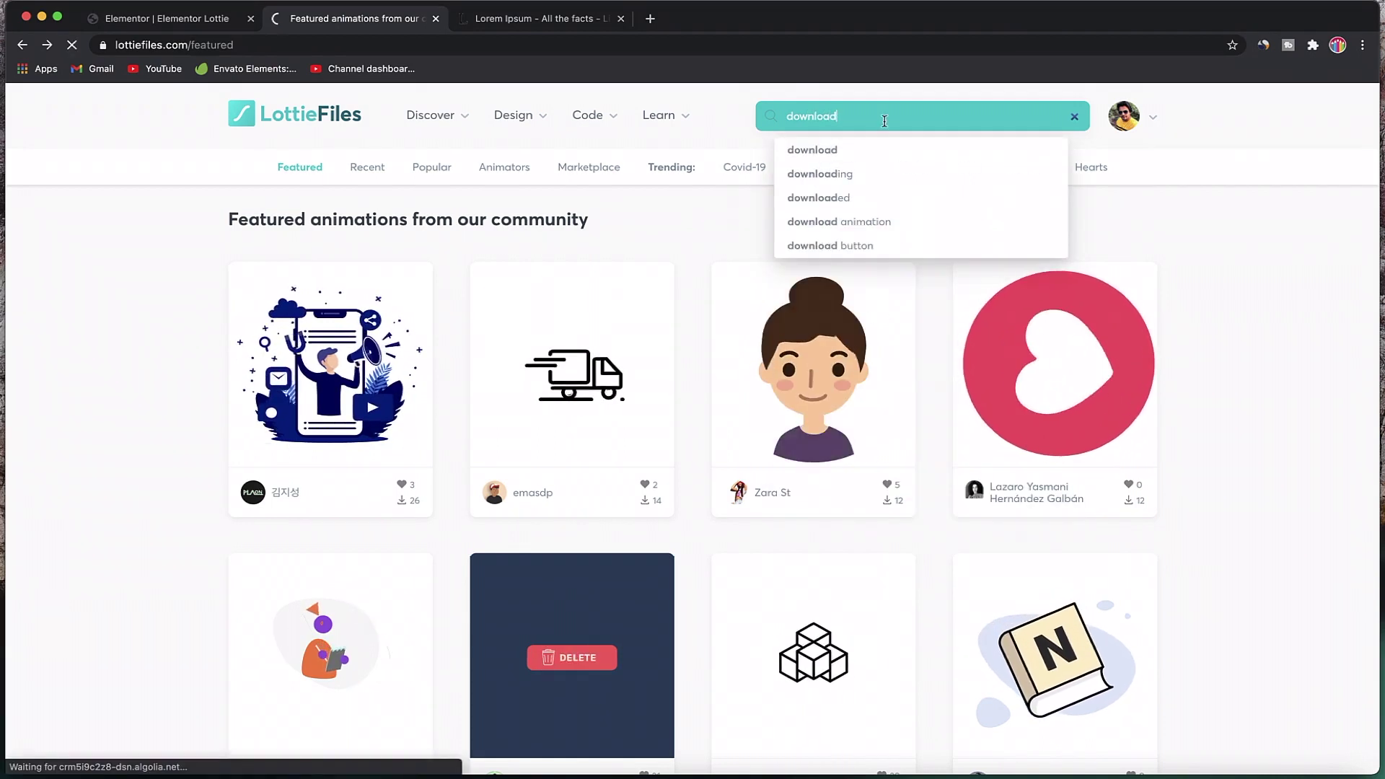
pyautogui.click(822, 161)
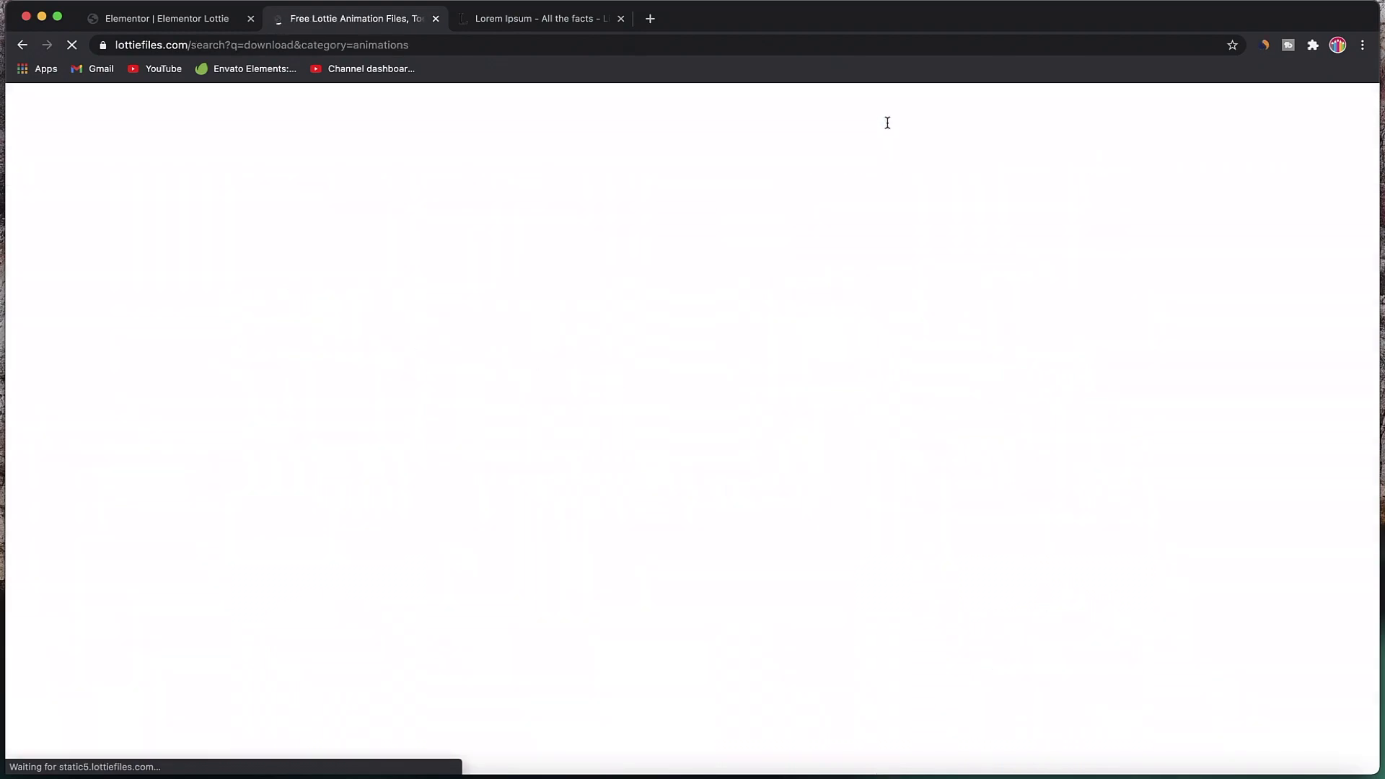
pyautogui.click(887, 123)
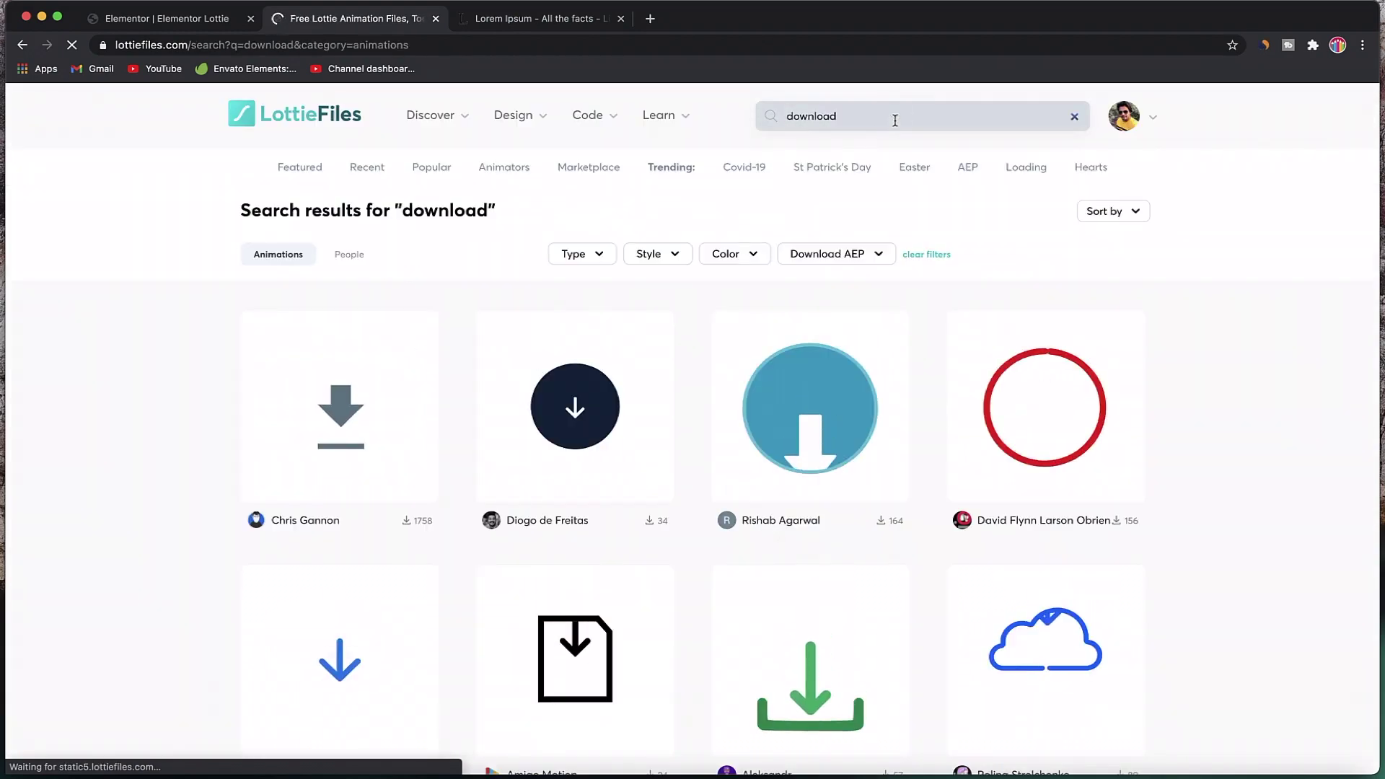
pyautogui.doubleClick(895, 121)
pyautogui.write('button')
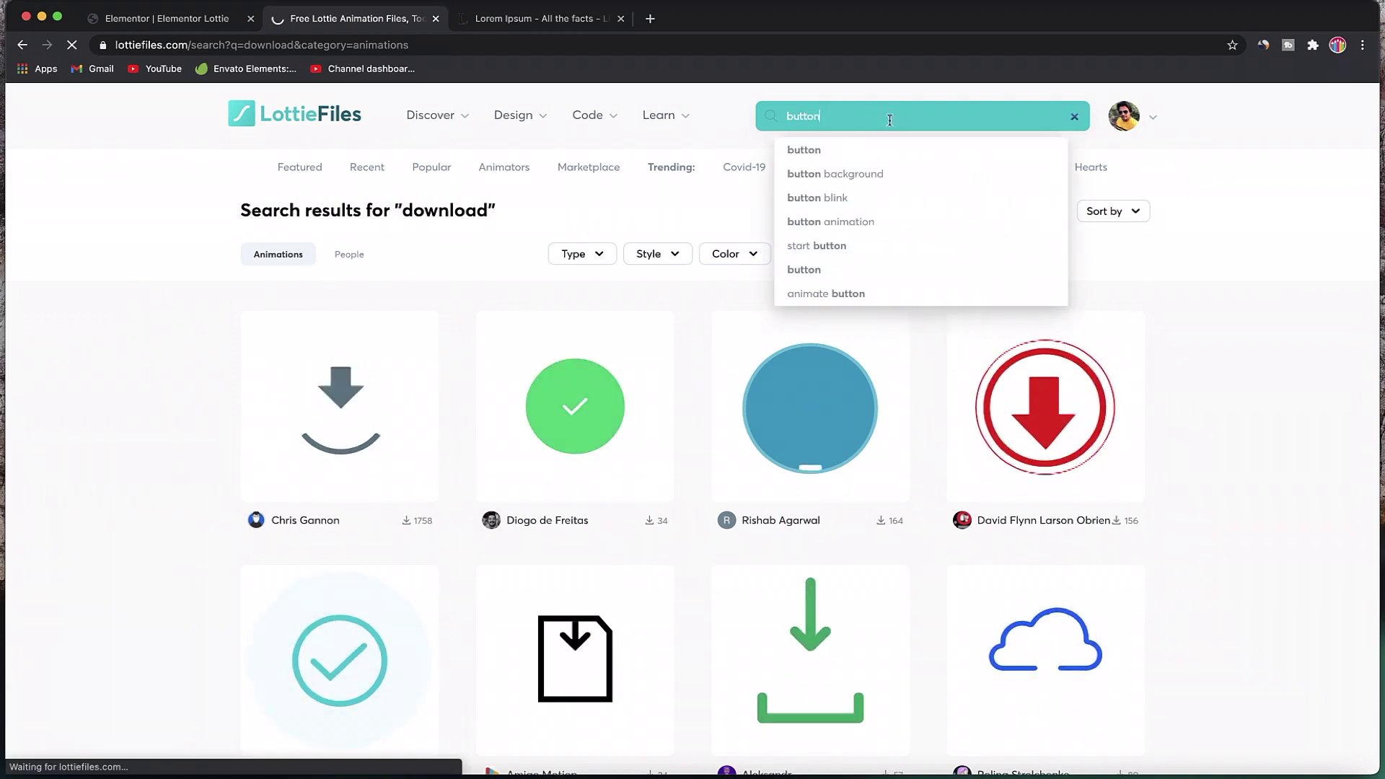
pyautogui.press('Return')
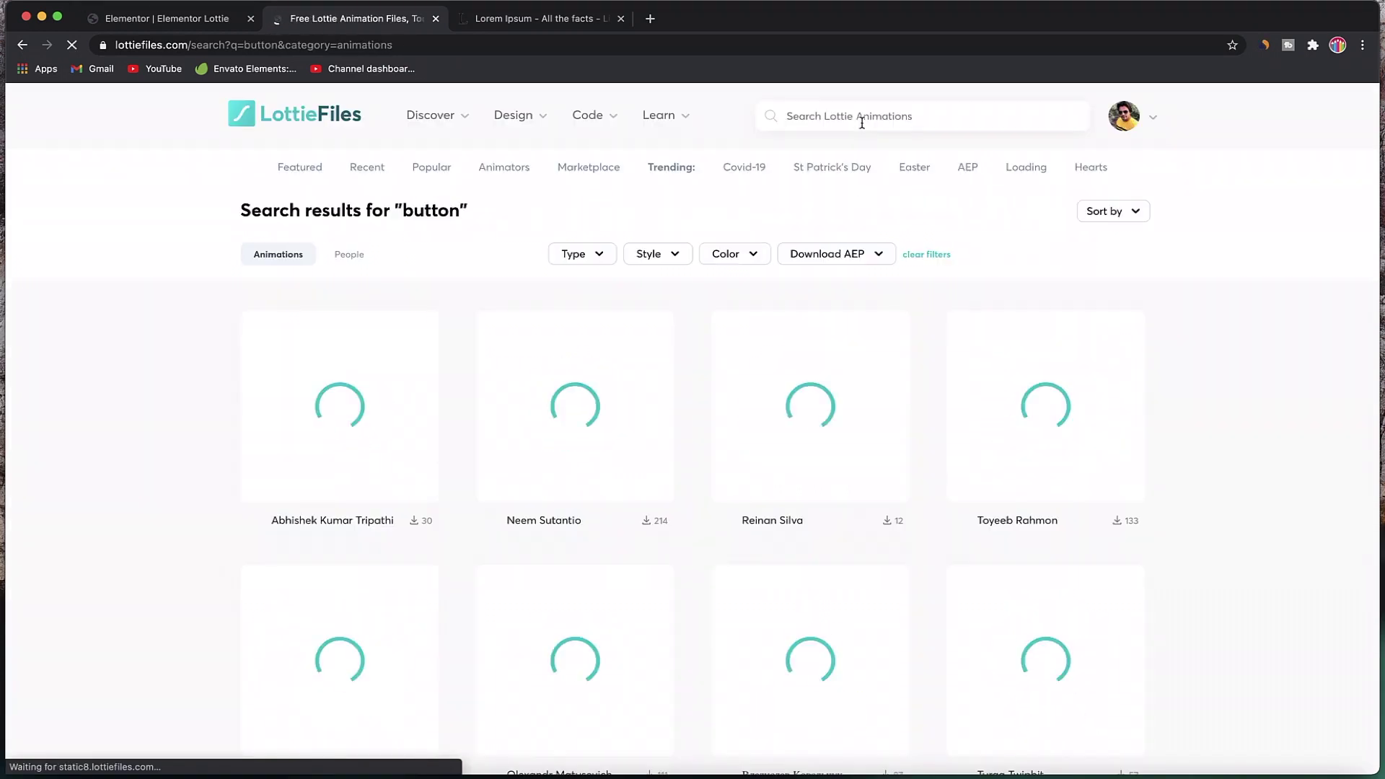
# Step: Open the Start Trial button animation and copy its Lottie animation URL
pyautogui.scroll(-2, 1292, 485)
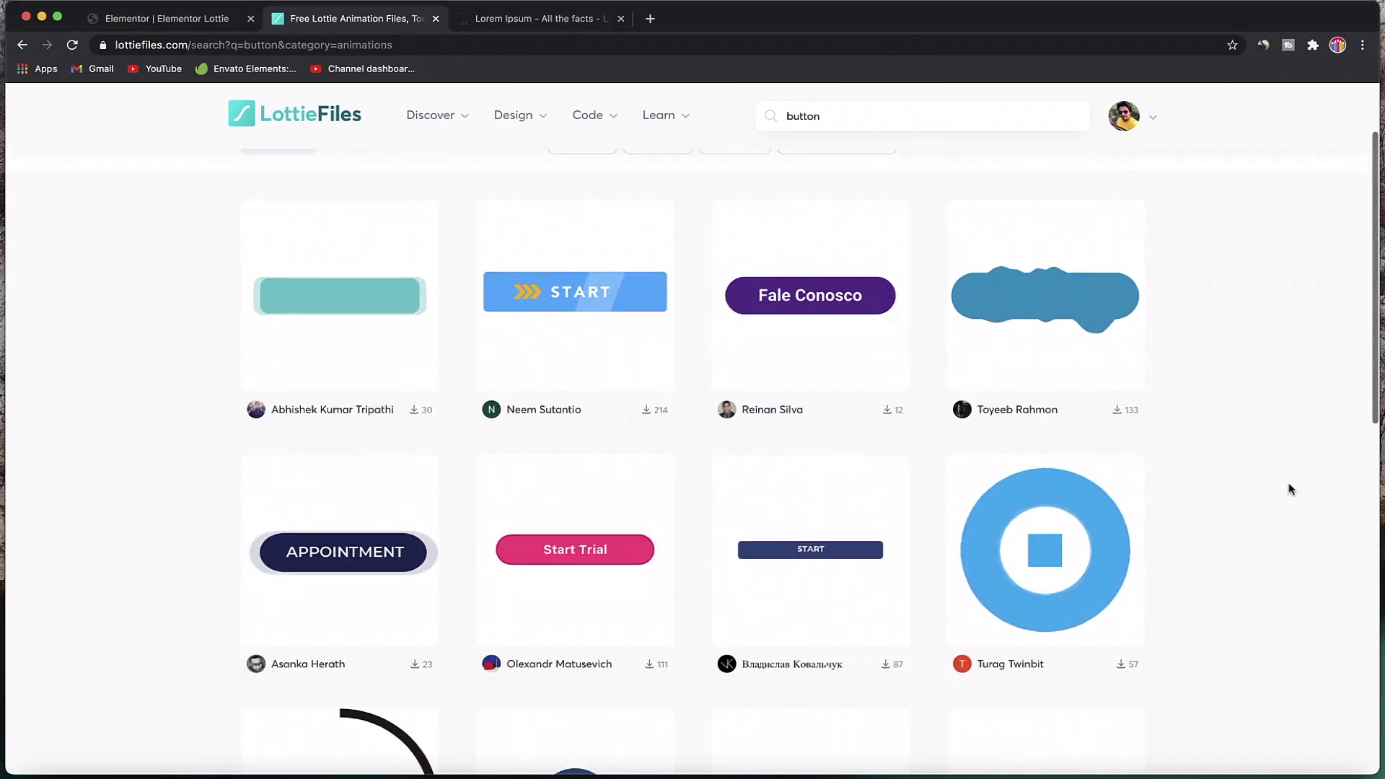
pyautogui.click(551, 495)
pyautogui.scroll(-5, 647, 432)
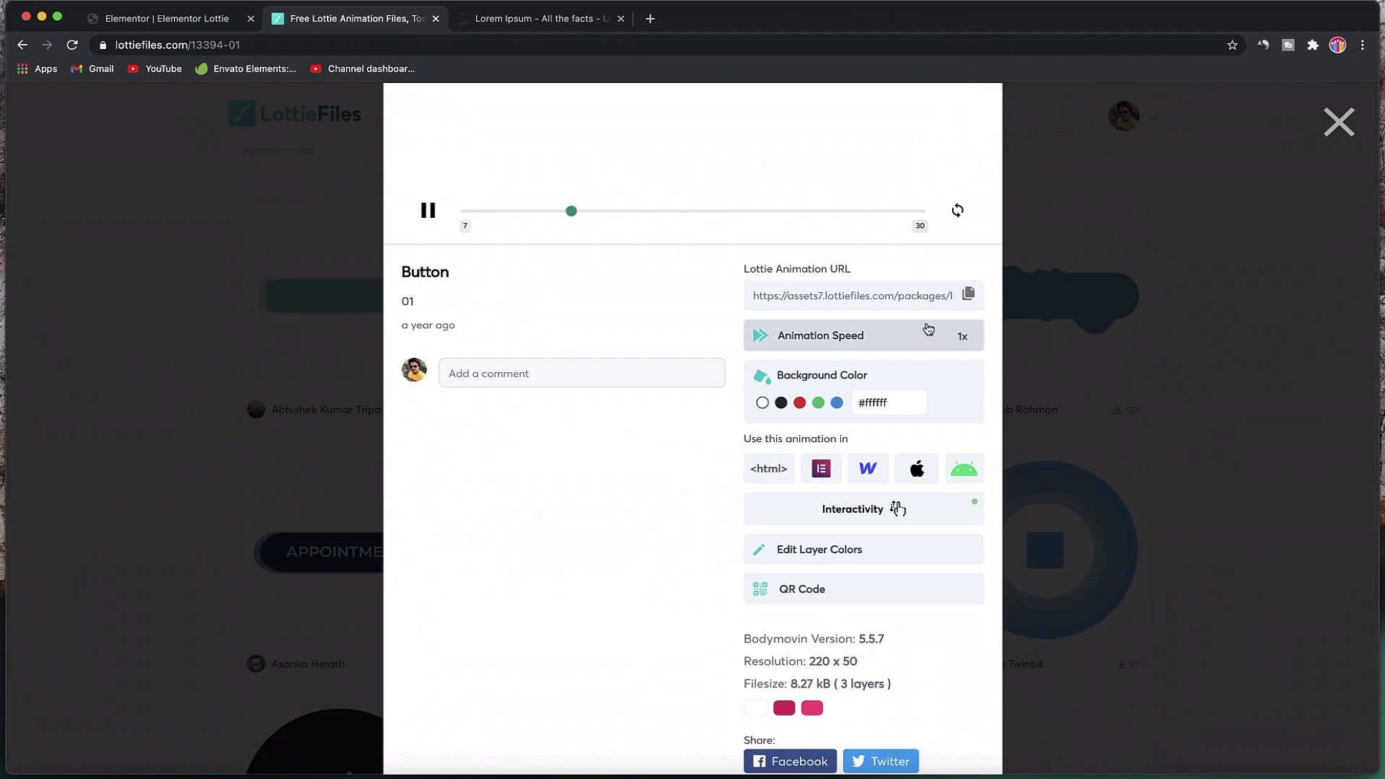
pyautogui.click(970, 295)
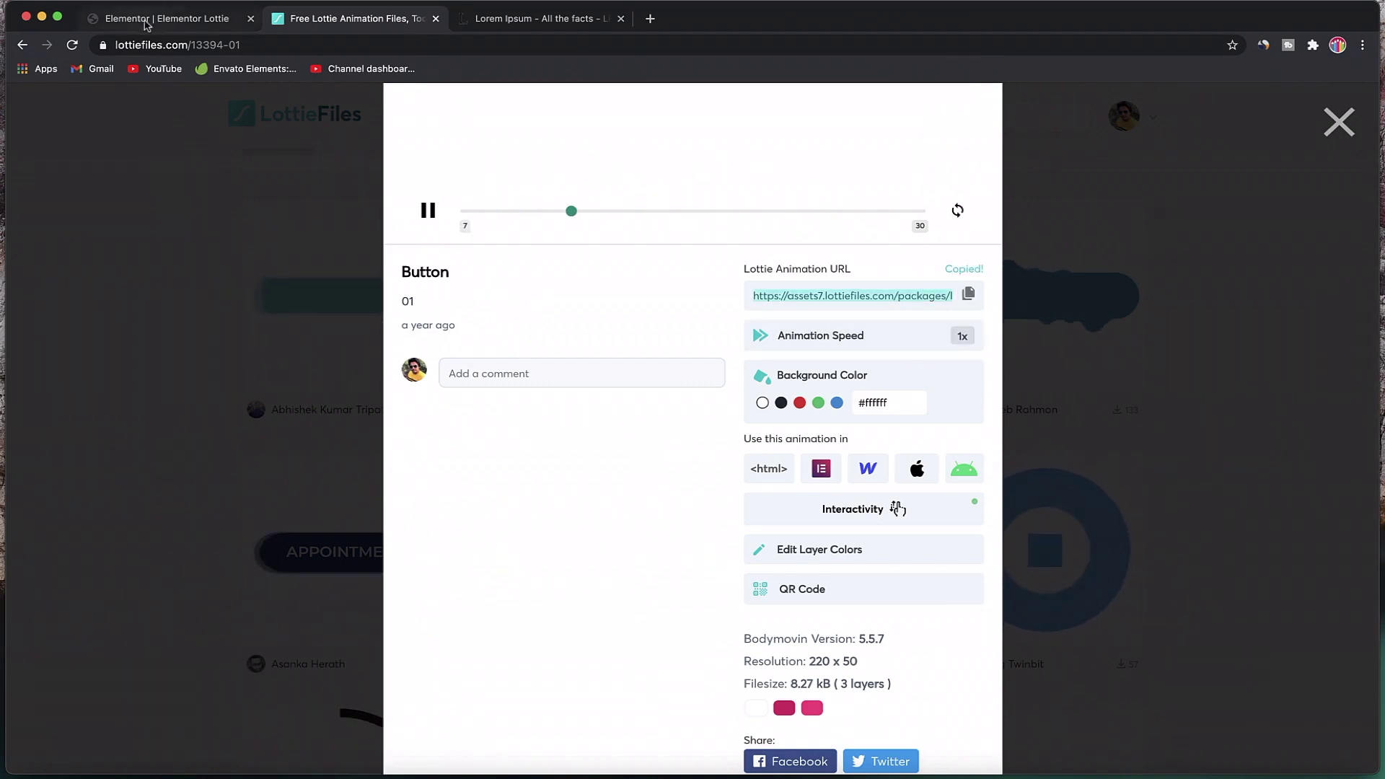
pyautogui.click(217, 18)
# Step: Delete the heart animation's section and drop in a new Lottie widget found by searching 'lo'
pyautogui.click(826, 93)
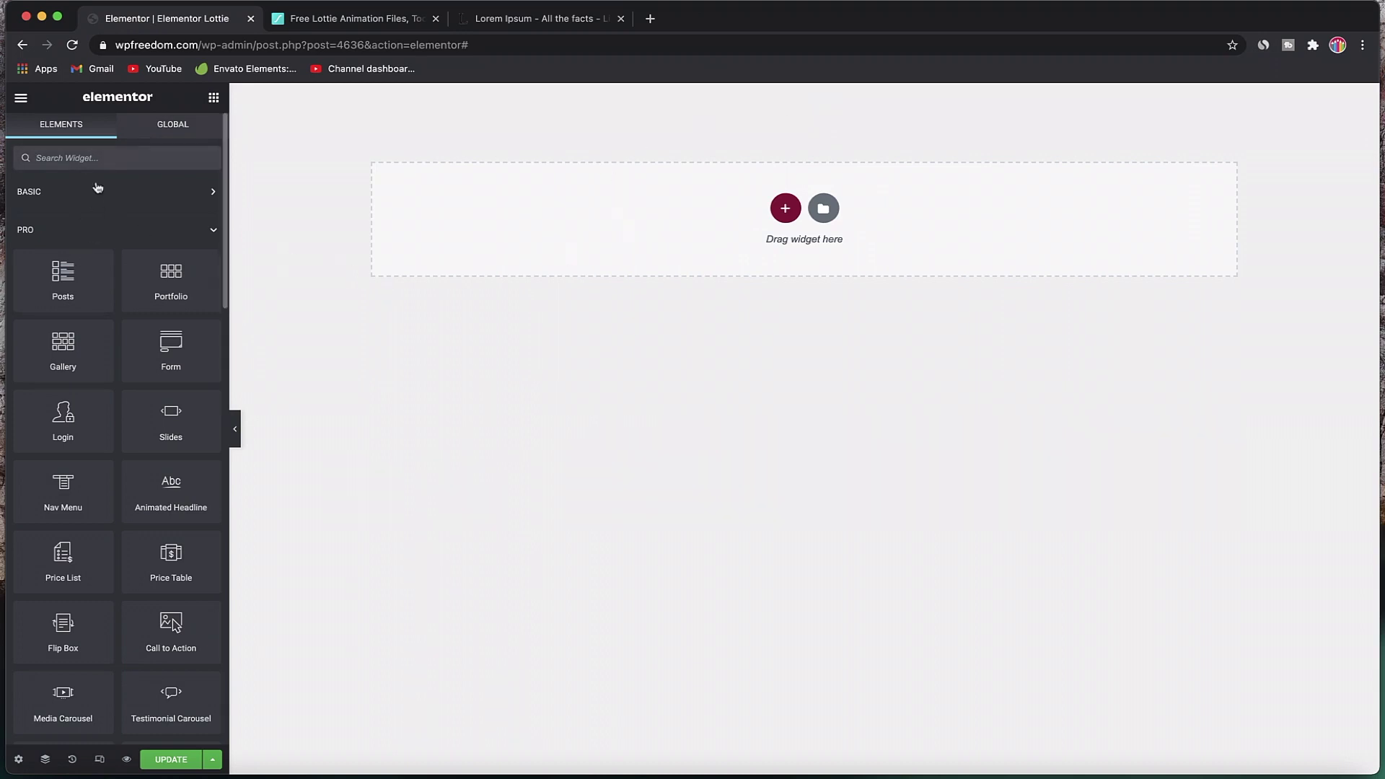
pyautogui.write('lott')
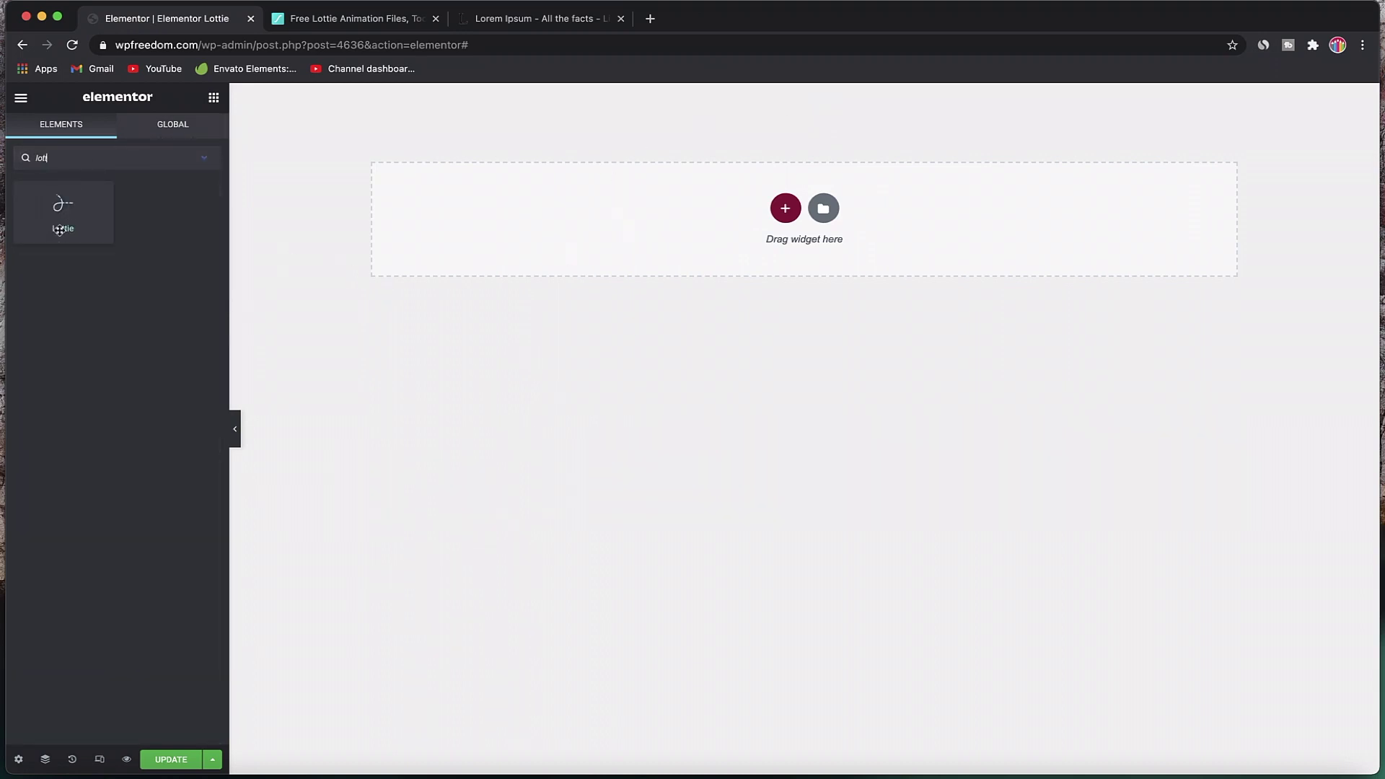
pyautogui.moveTo(45, 234); pyautogui.dragTo(548, 217)
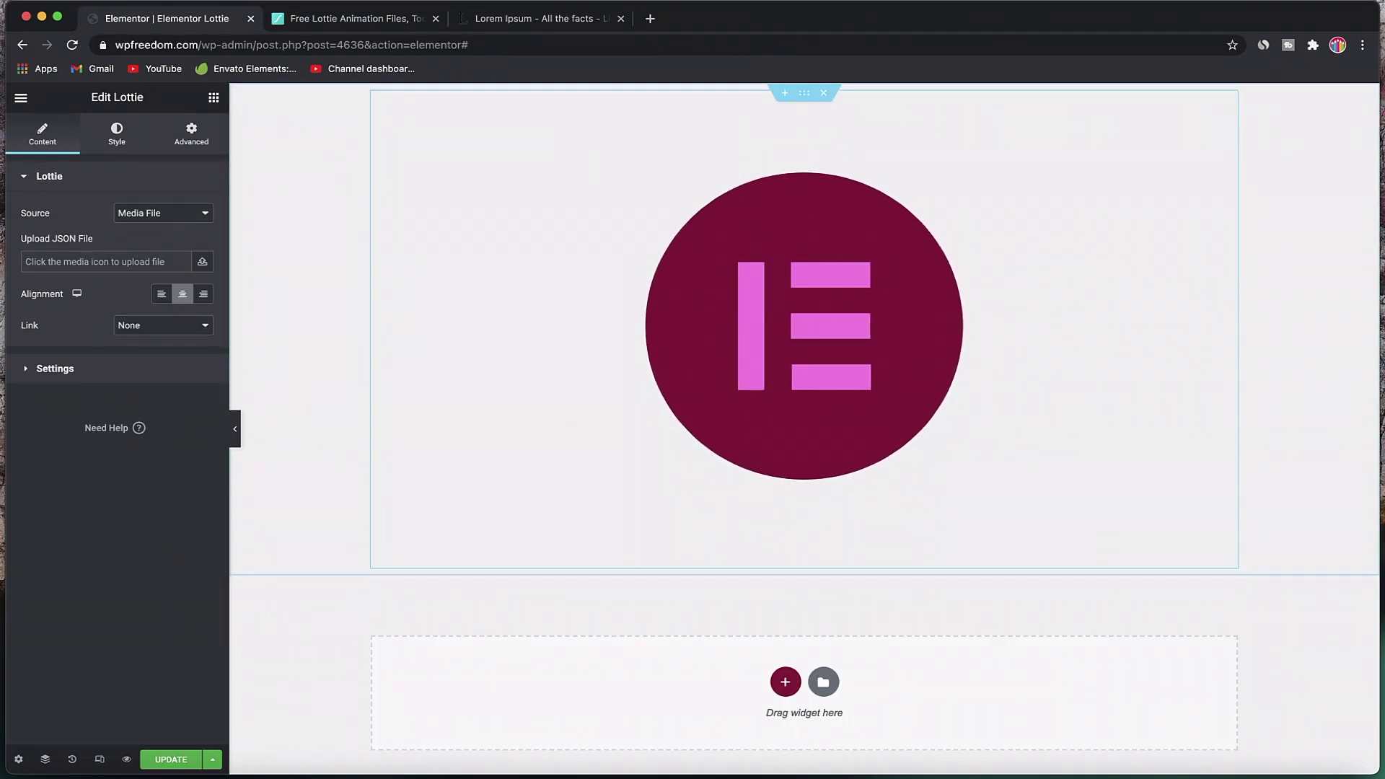
pyautogui.click(540, 20)
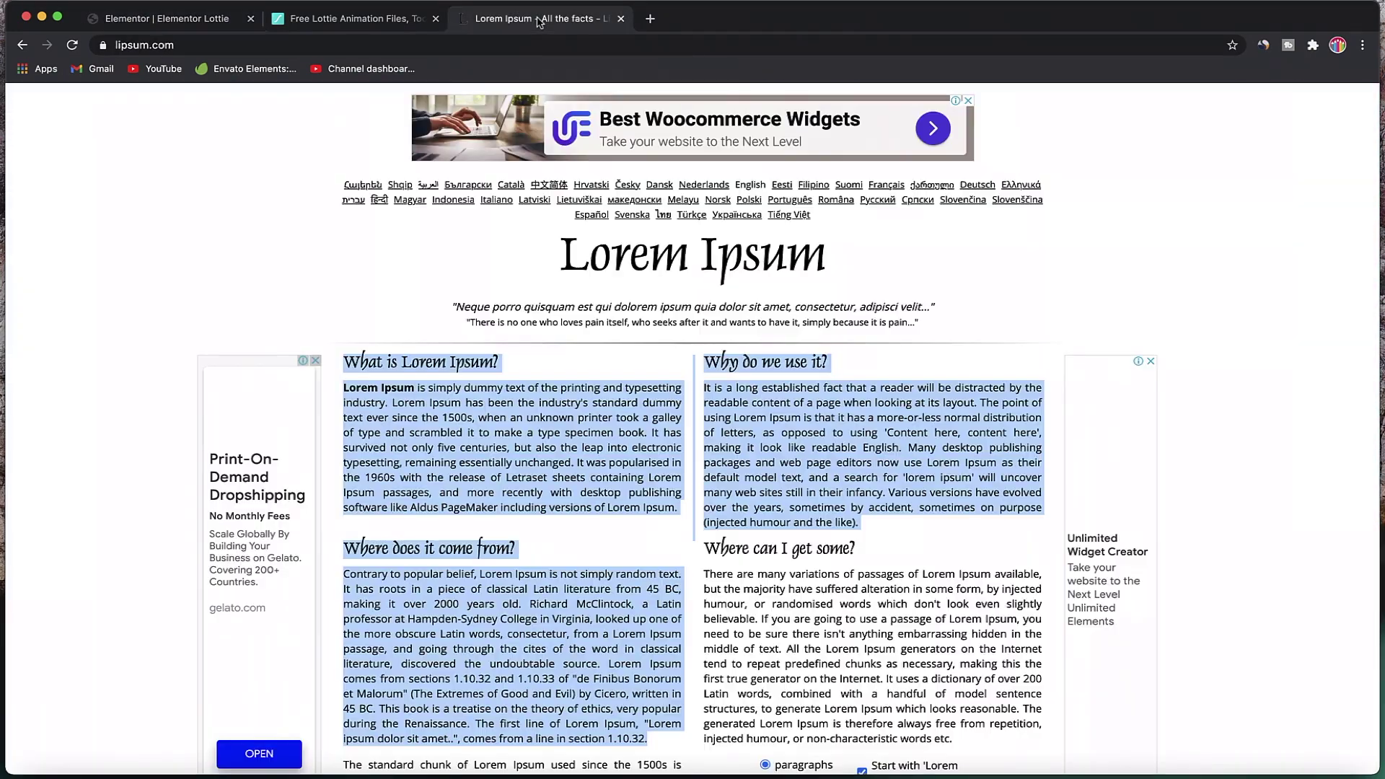
# Step: Download the Start Trial animation from LottieFiles as the Lottie JSON file 13394-01.json
pyautogui.click(345, 20)
pyautogui.scroll(-3, 935, 286)
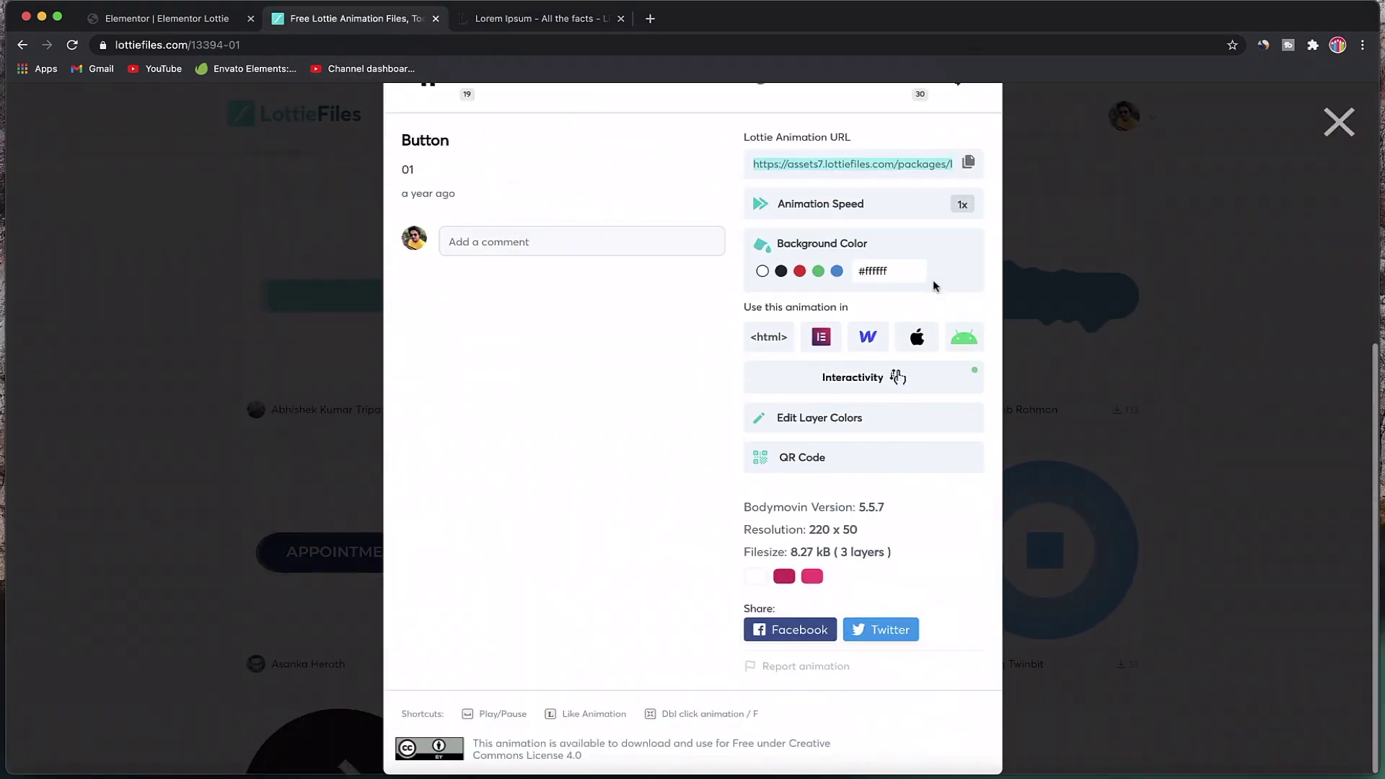
pyautogui.scroll(5, 934, 287)
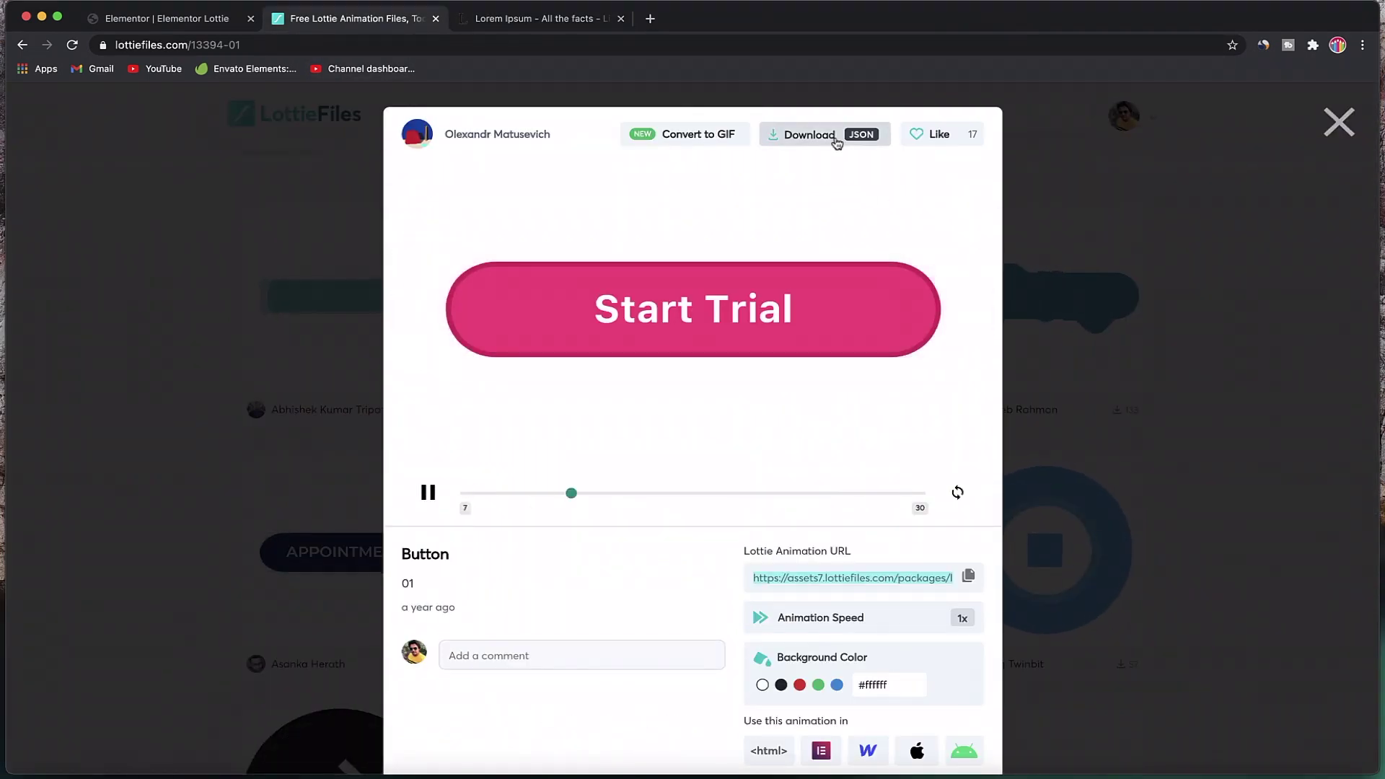
pyautogui.click(836, 140)
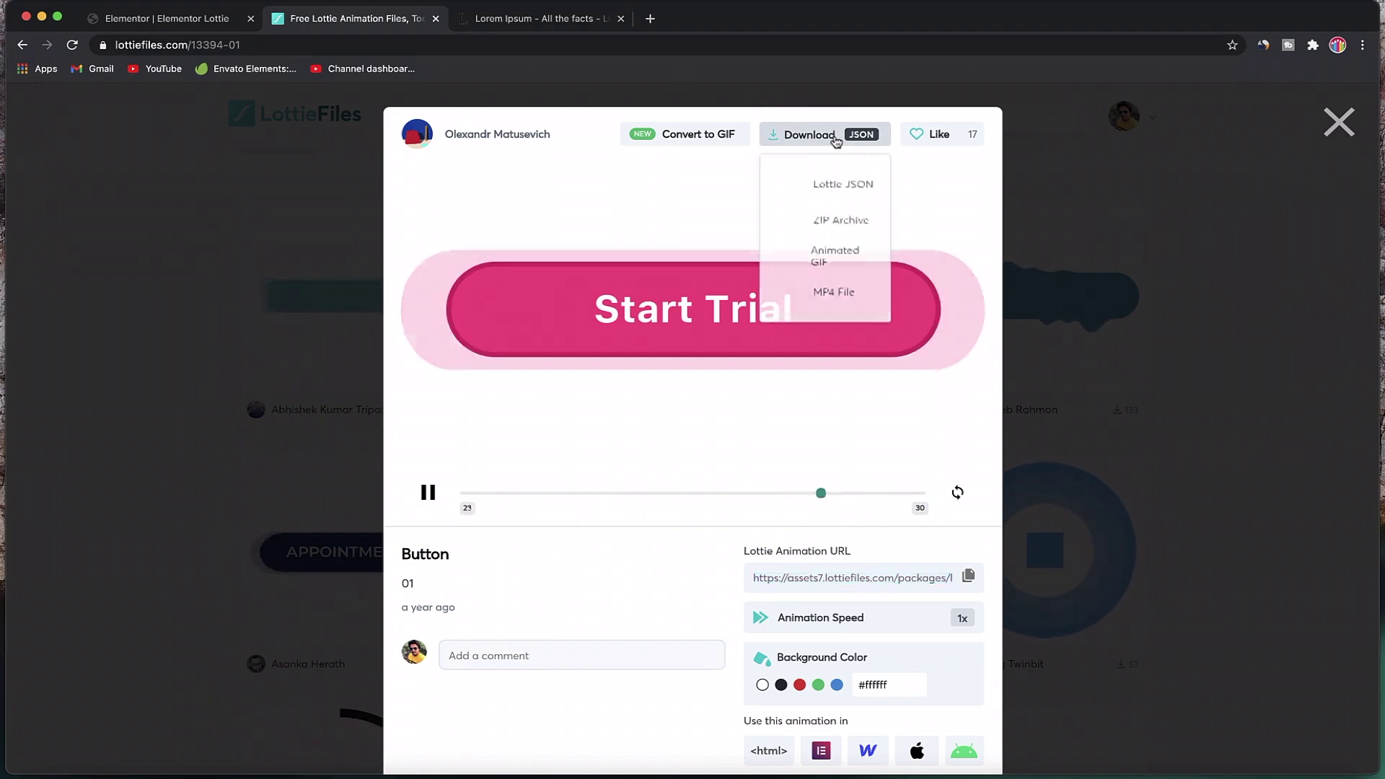
pyautogui.click(844, 185)
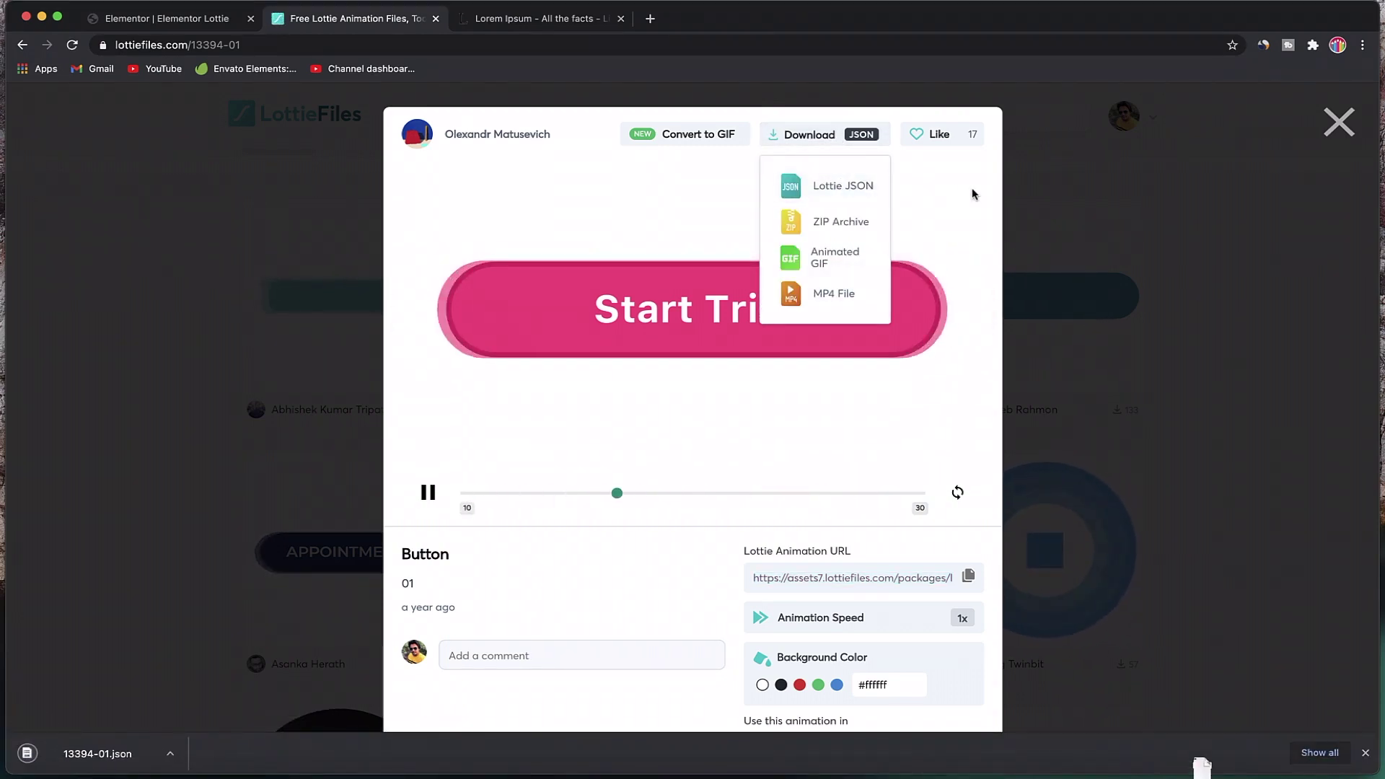
pyautogui.click(168, 27)
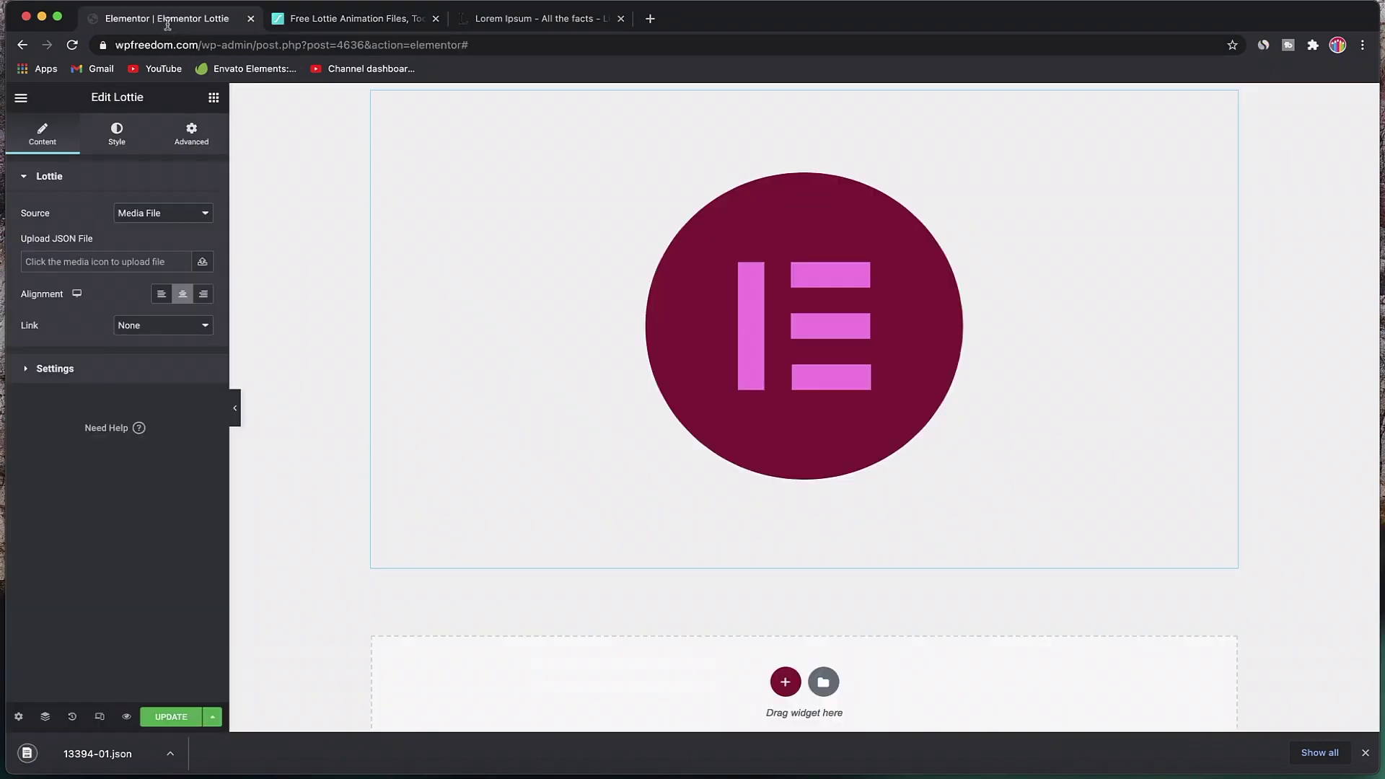
# Step: Upload 13394-01.json from Downloads and insert it as the Lottie widget's JSON file
pyautogui.click(203, 263)
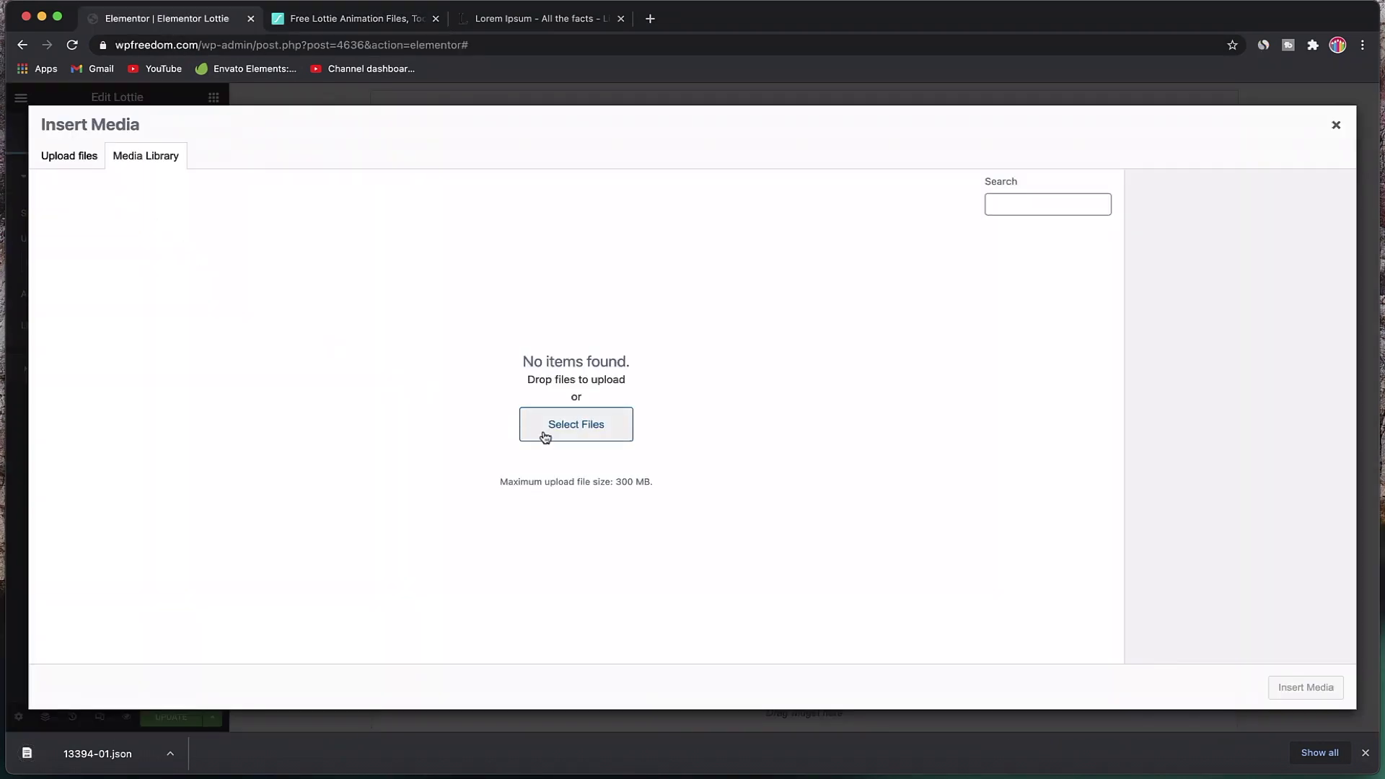
pyautogui.click(75, 168)
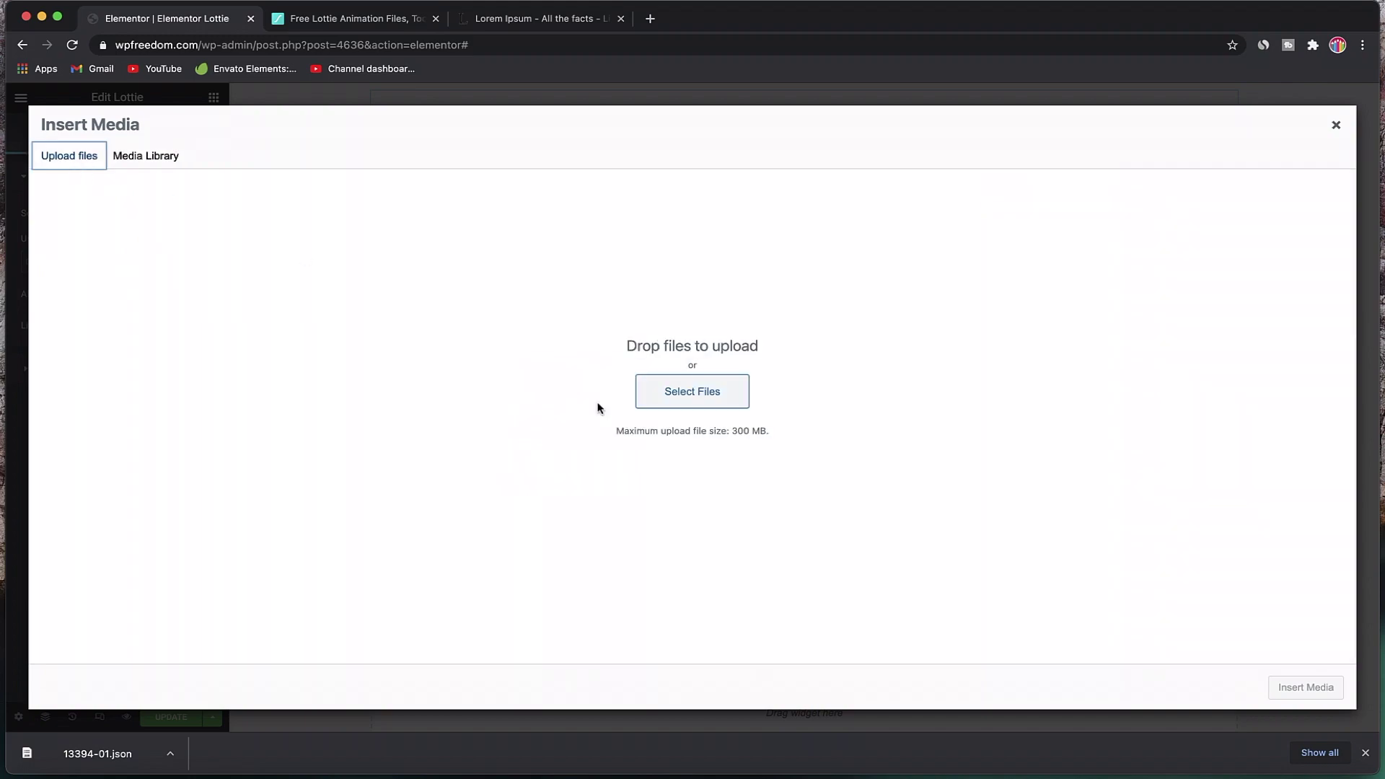
pyautogui.click(680, 404)
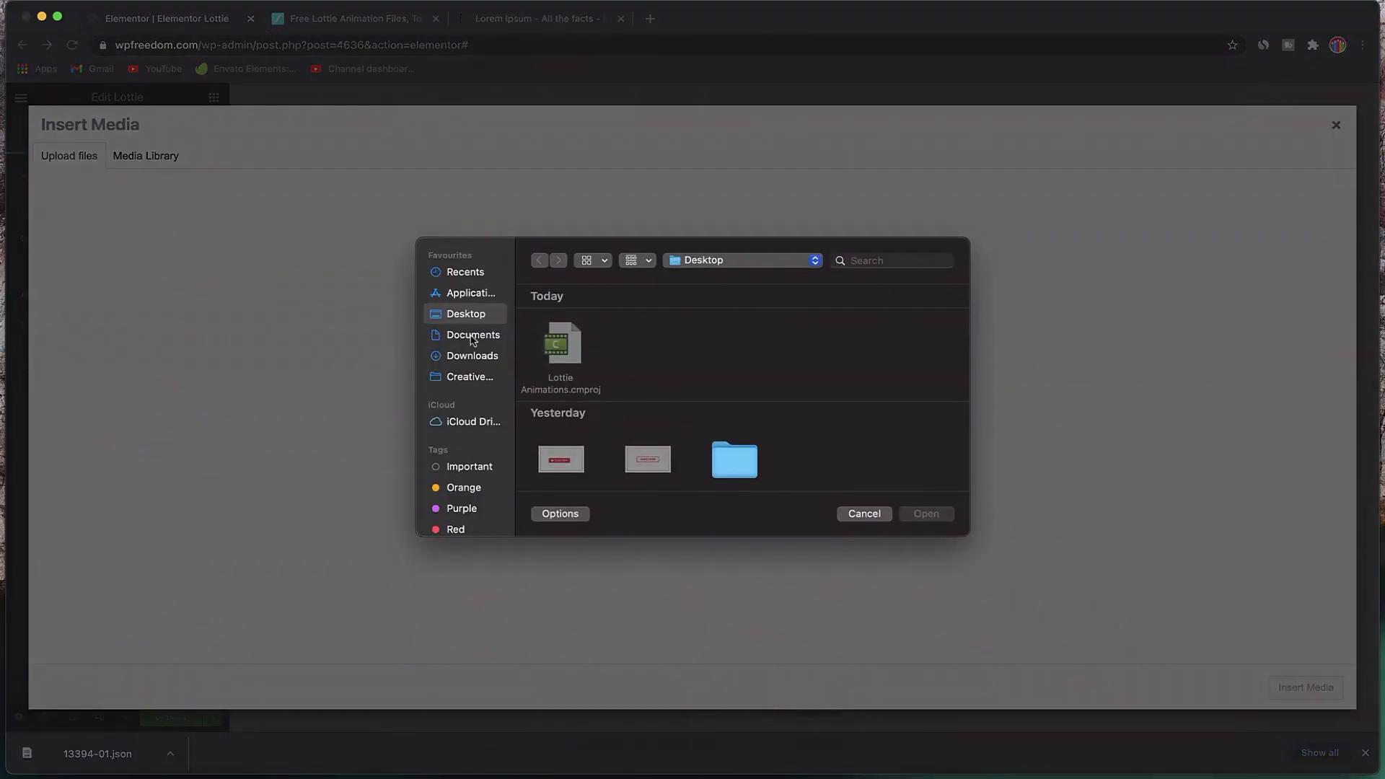
pyautogui.click(474, 357)
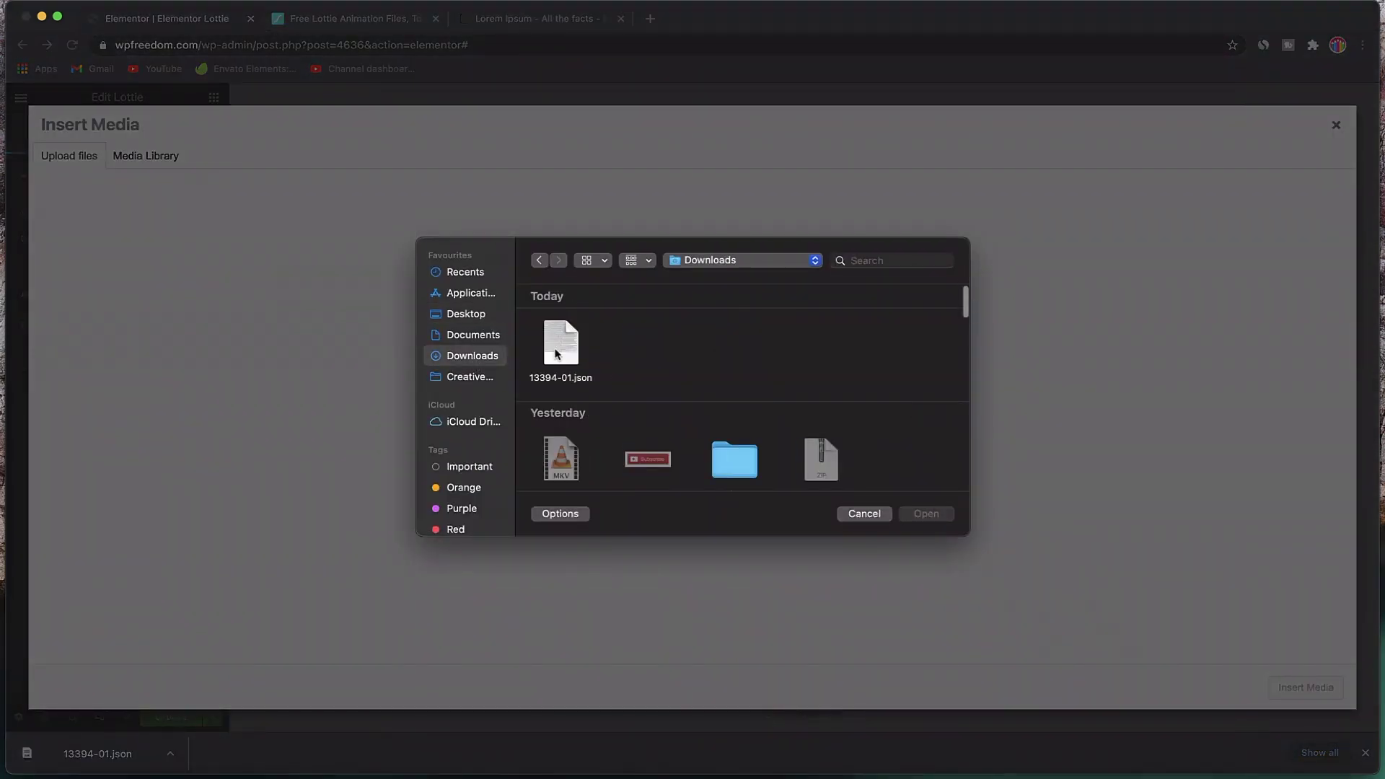
pyautogui.click(566, 355)
pyautogui.click(927, 514)
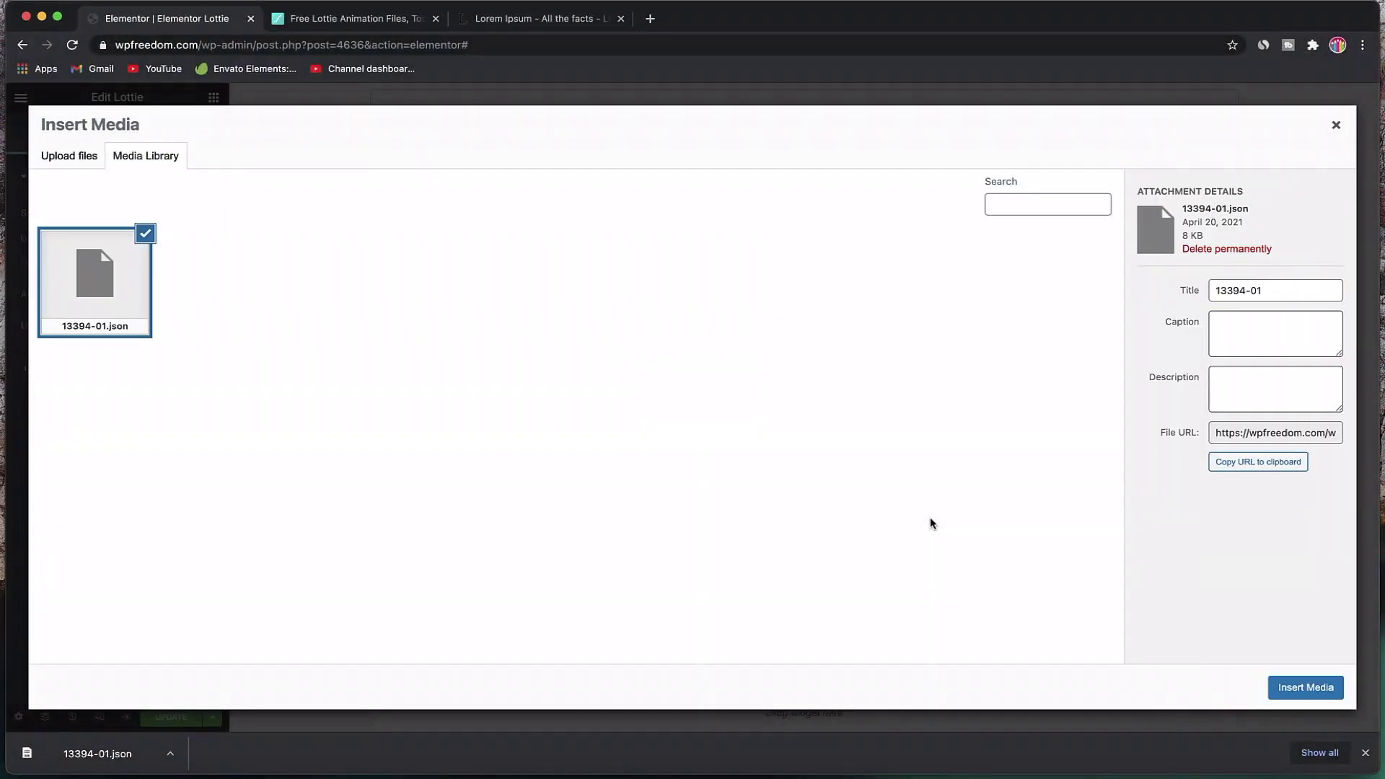
pyautogui.click(1285, 690)
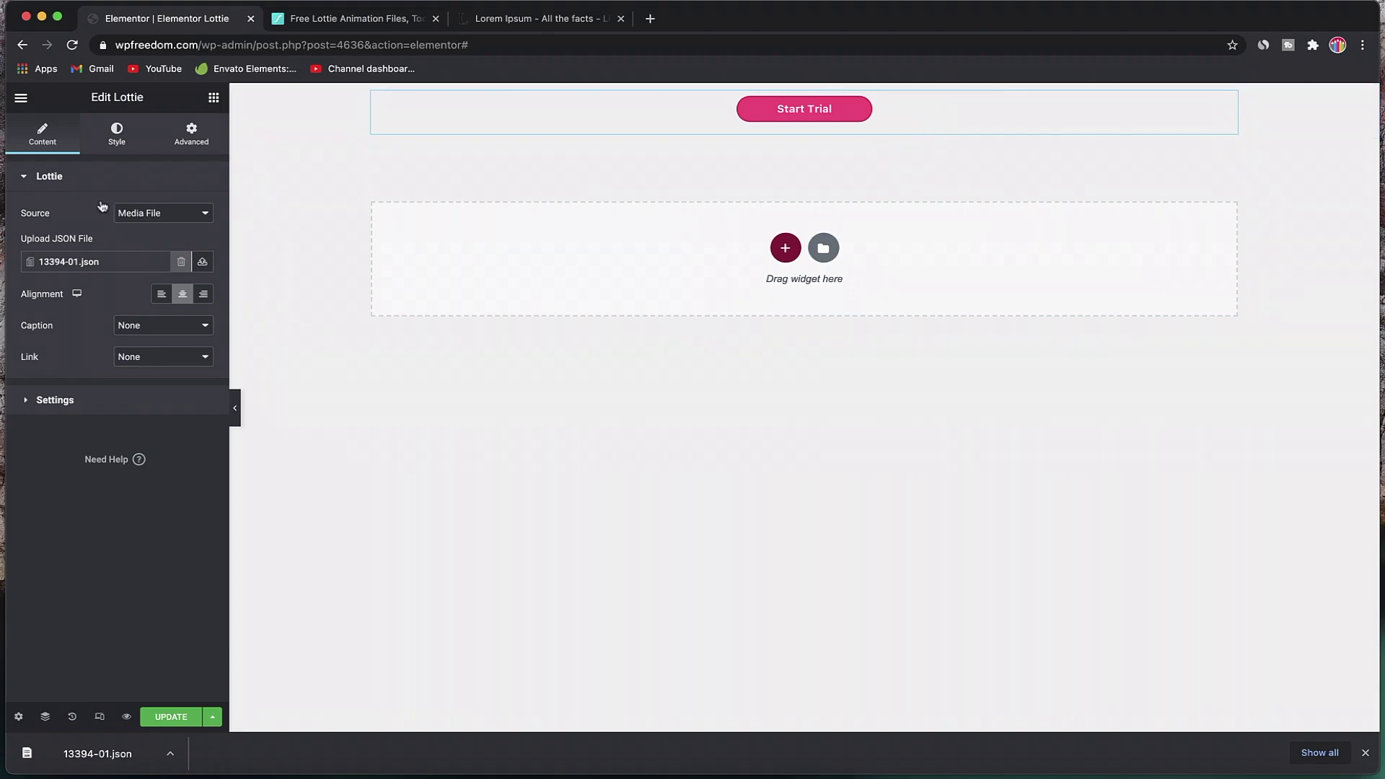
# Step: Turn on Loop for the Start Trial animation and set its Style width to 40
pyautogui.click(67, 408)
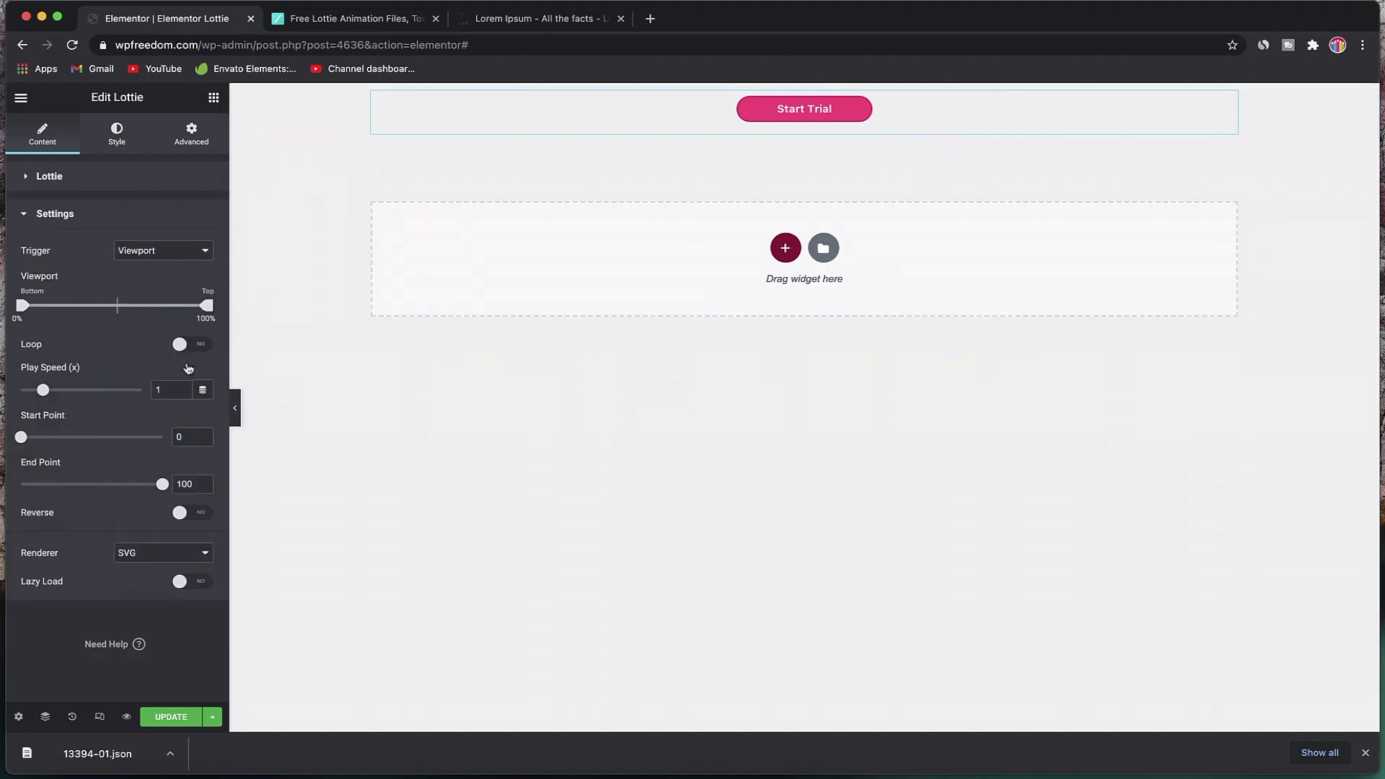
pyautogui.click(192, 345)
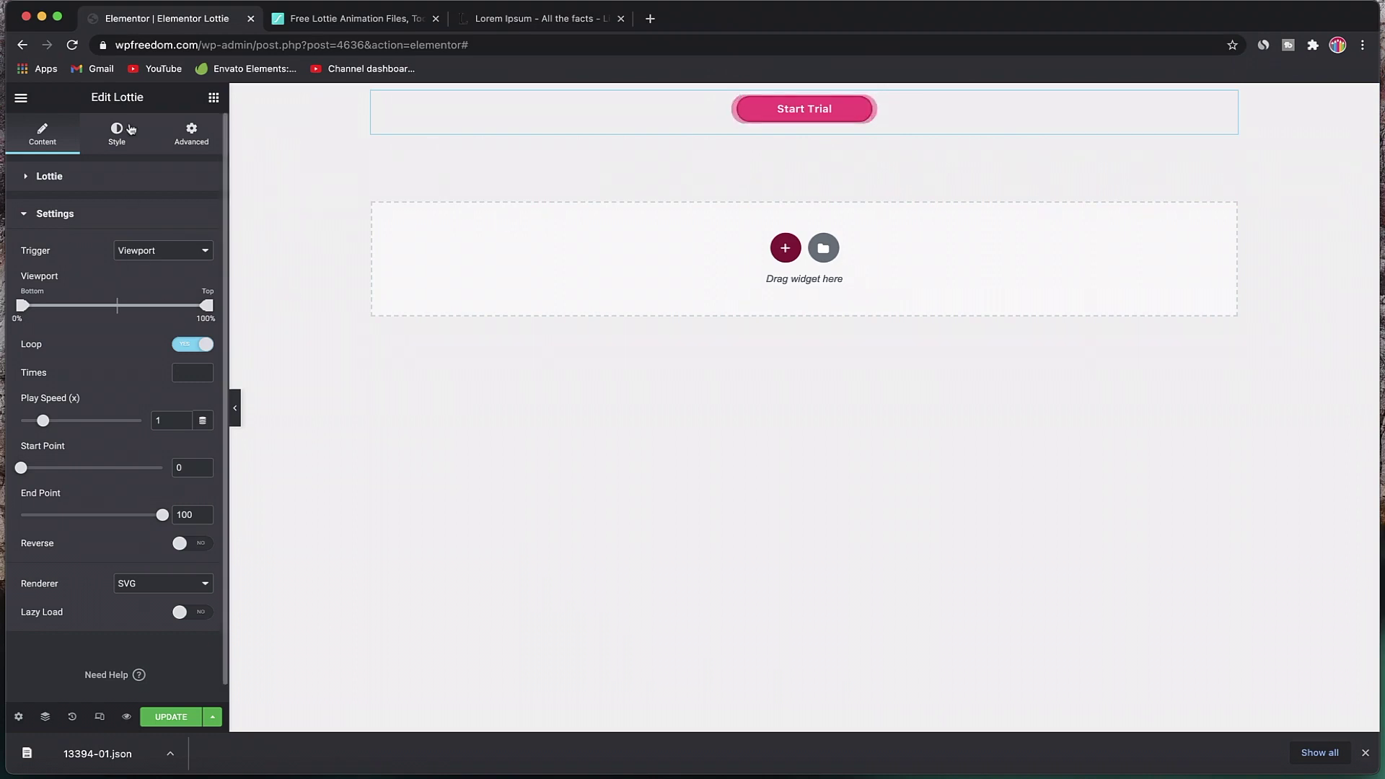
pyautogui.click(116, 134)
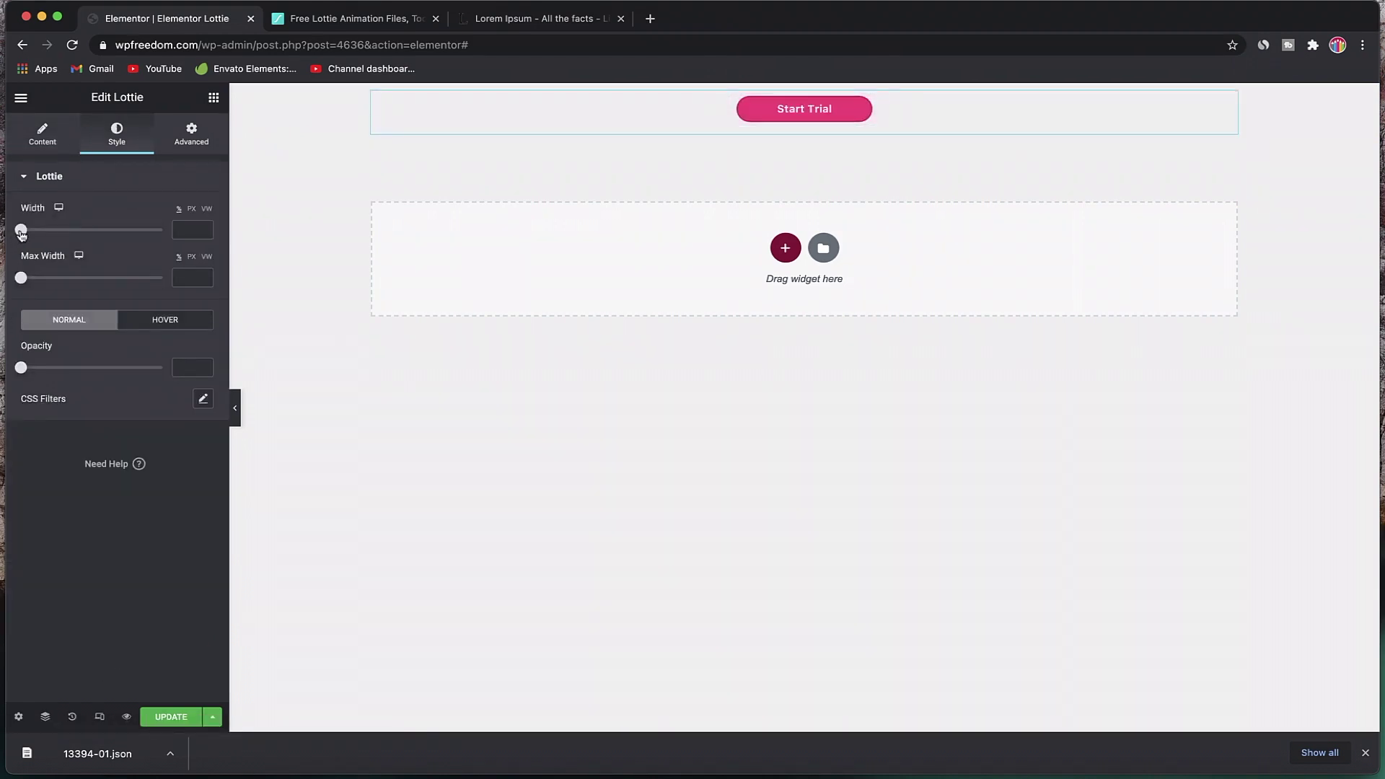
pyautogui.moveTo(21, 230); pyautogui.dragTo(76, 229)
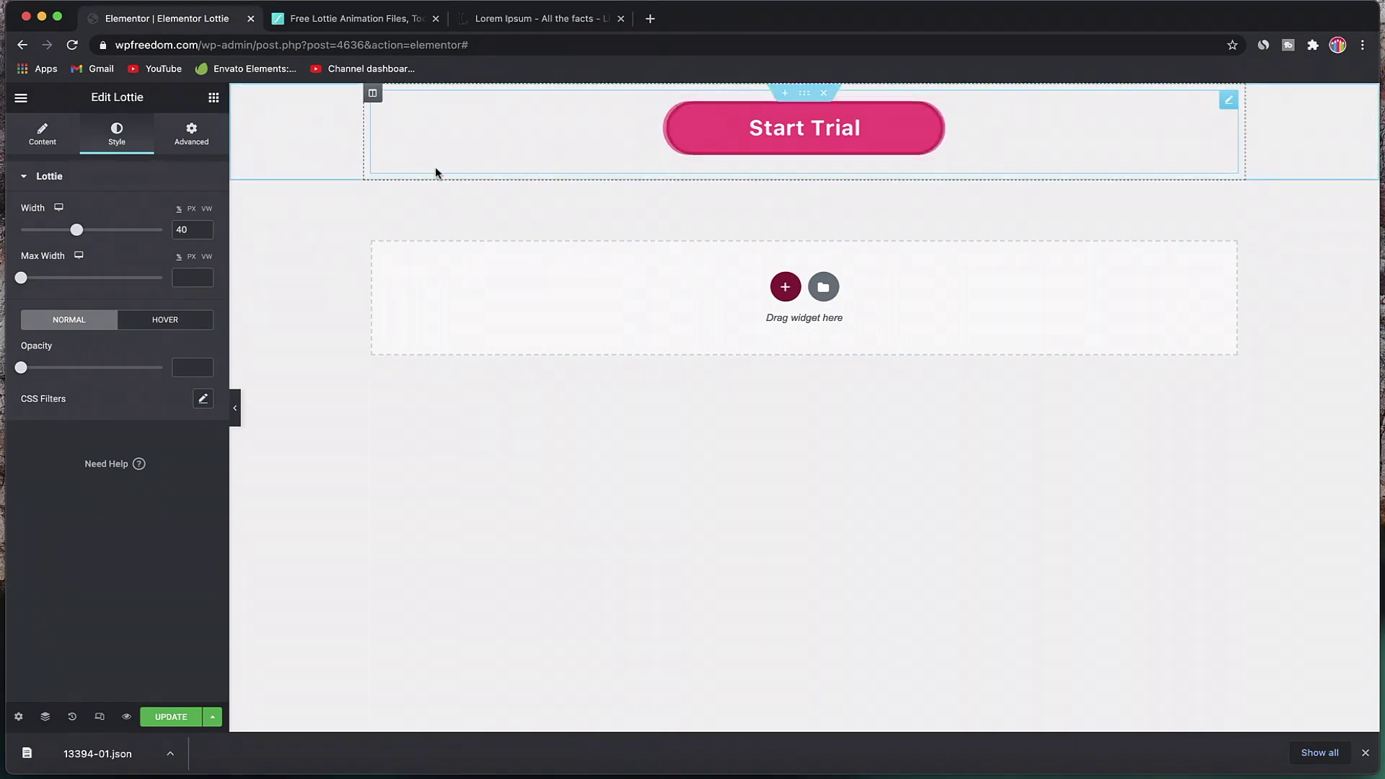
# Step: Set the Start Trial animation's Link option to Custom URL
pyautogui.click(35, 148)
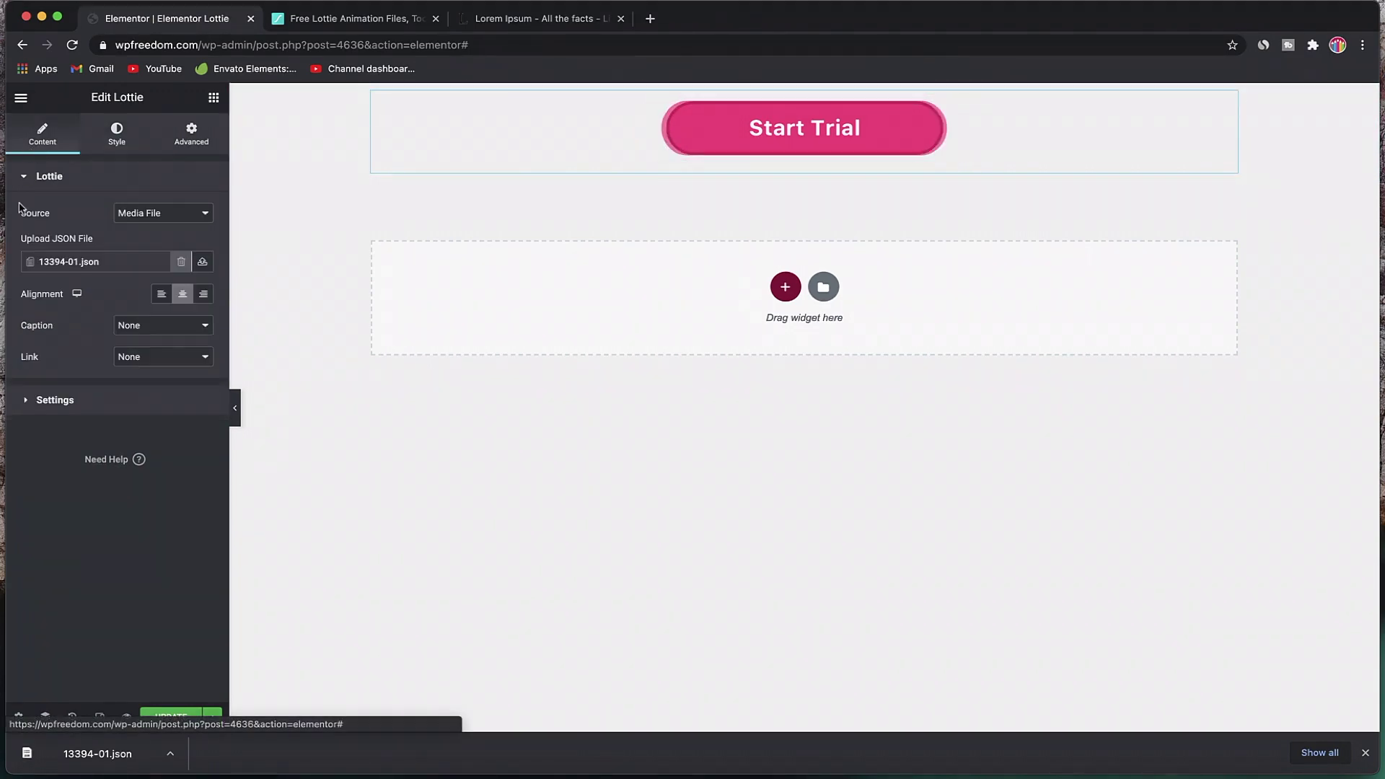
pyautogui.click(81, 401)
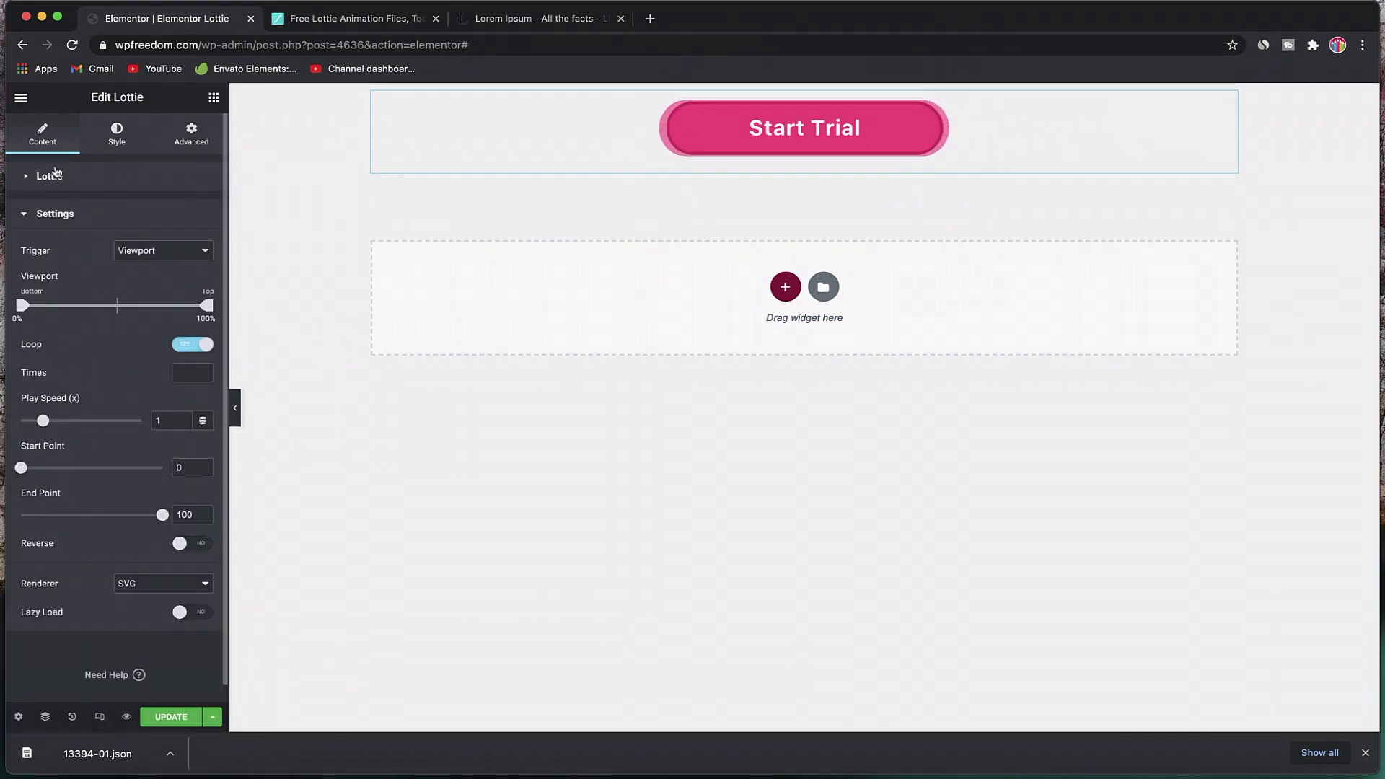
pyautogui.click(56, 174)
pyautogui.click(173, 363)
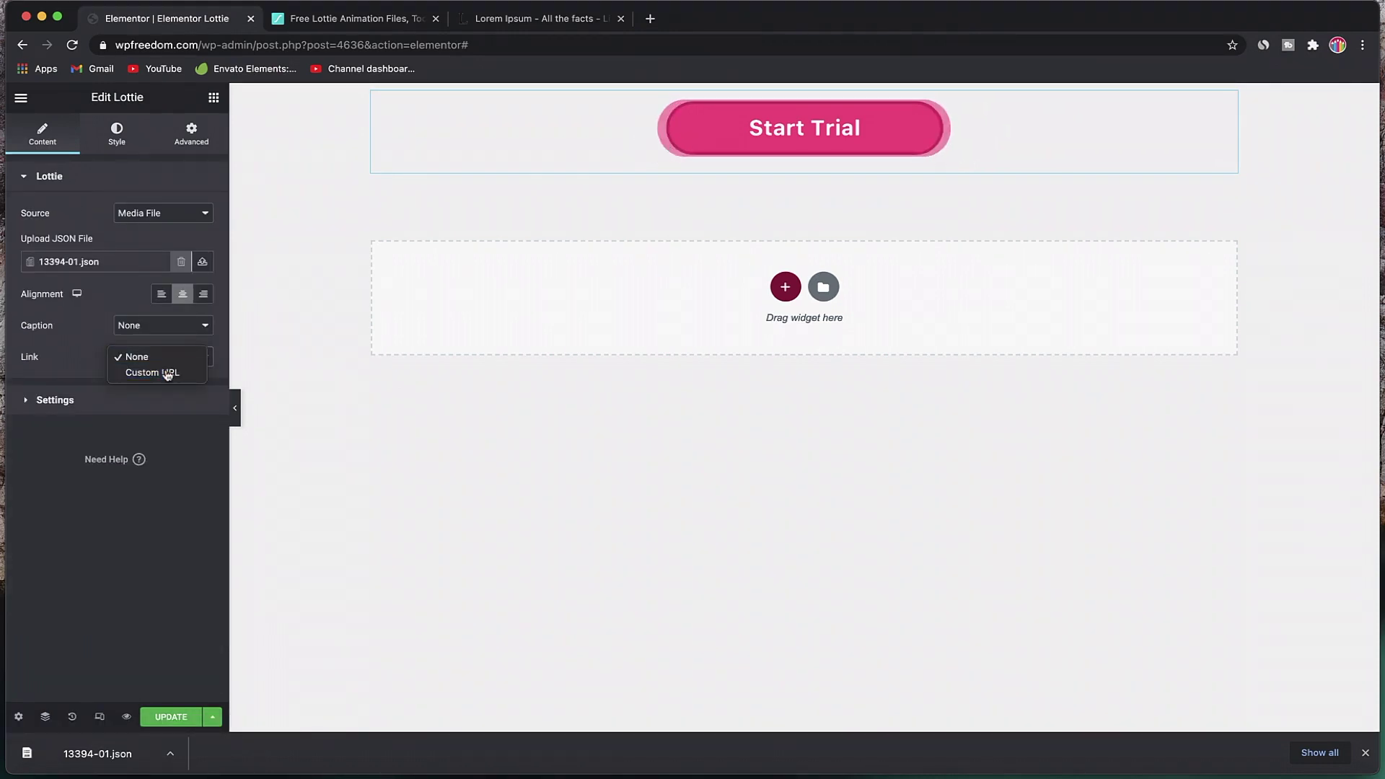
pyautogui.click(168, 373)
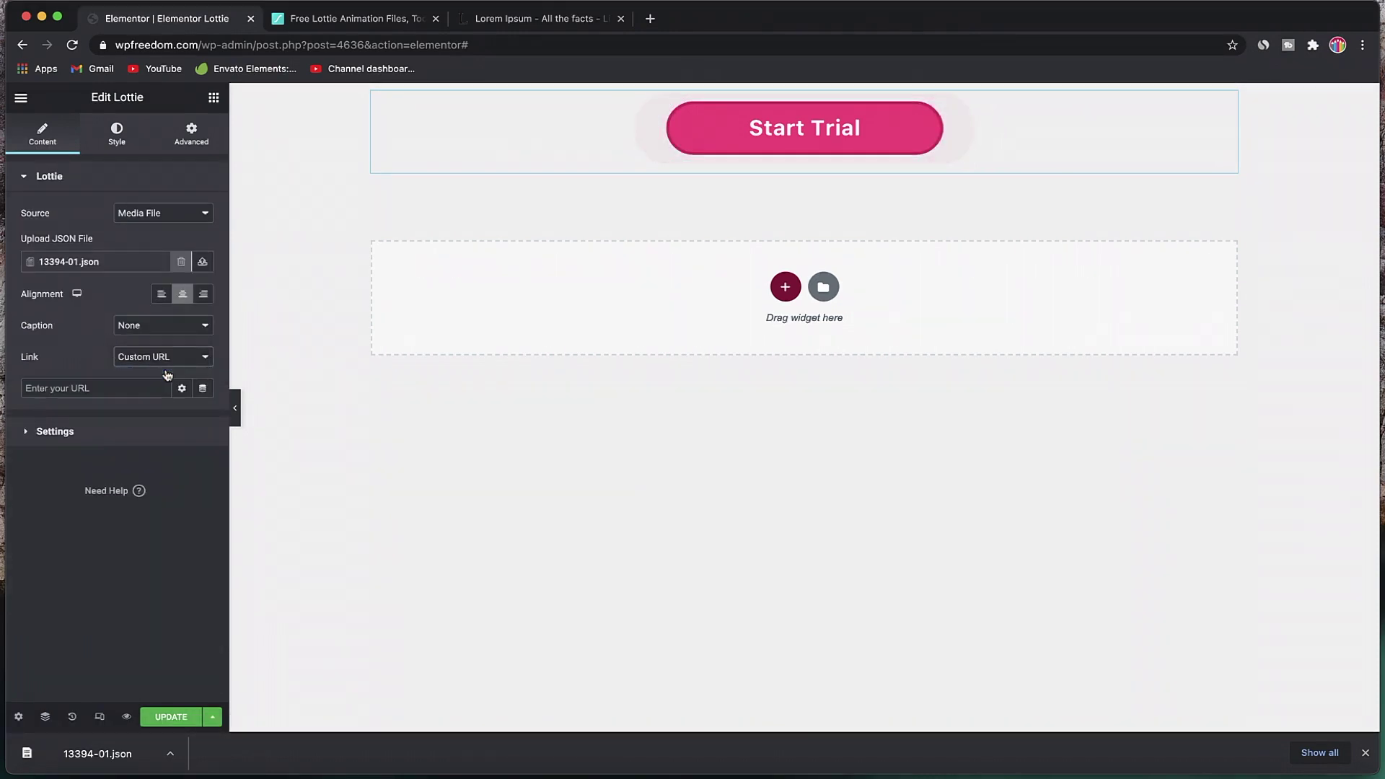
# Step: Use the Lightbox dynamic tag with Type Image showing the Flash Sale image
pyautogui.click(203, 390)
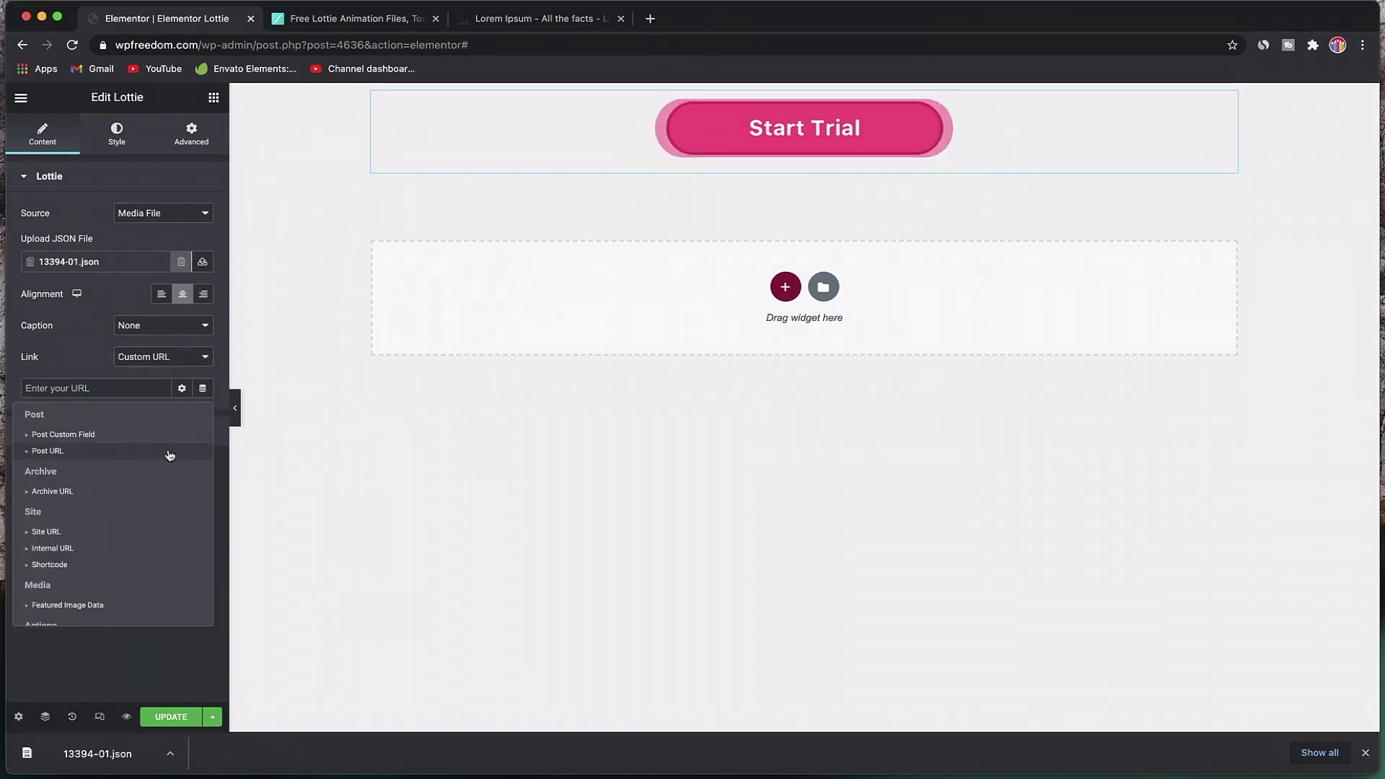
pyautogui.scroll(-1, 144, 532)
pyautogui.scroll(-3, 141, 531)
pyautogui.click(117, 486)
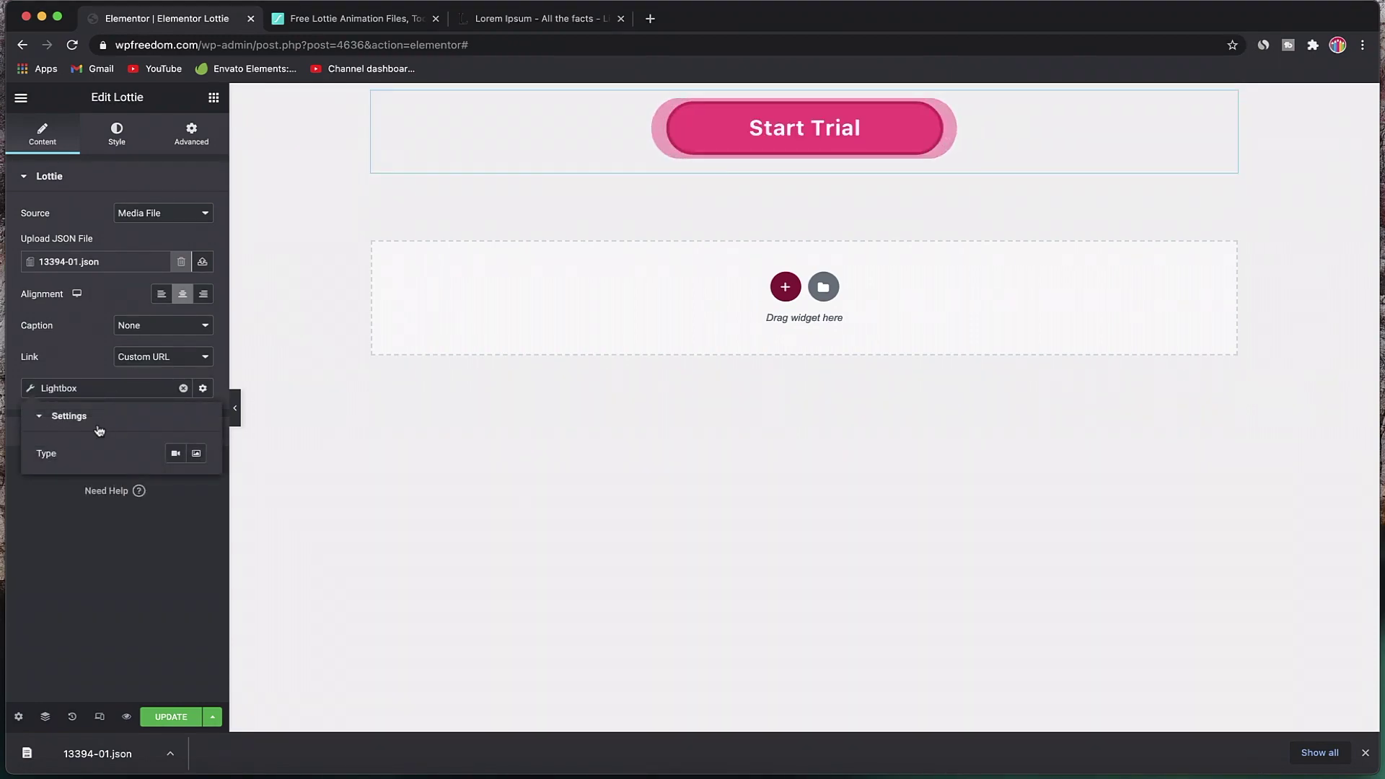
pyautogui.click(195, 453)
pyautogui.click(108, 528)
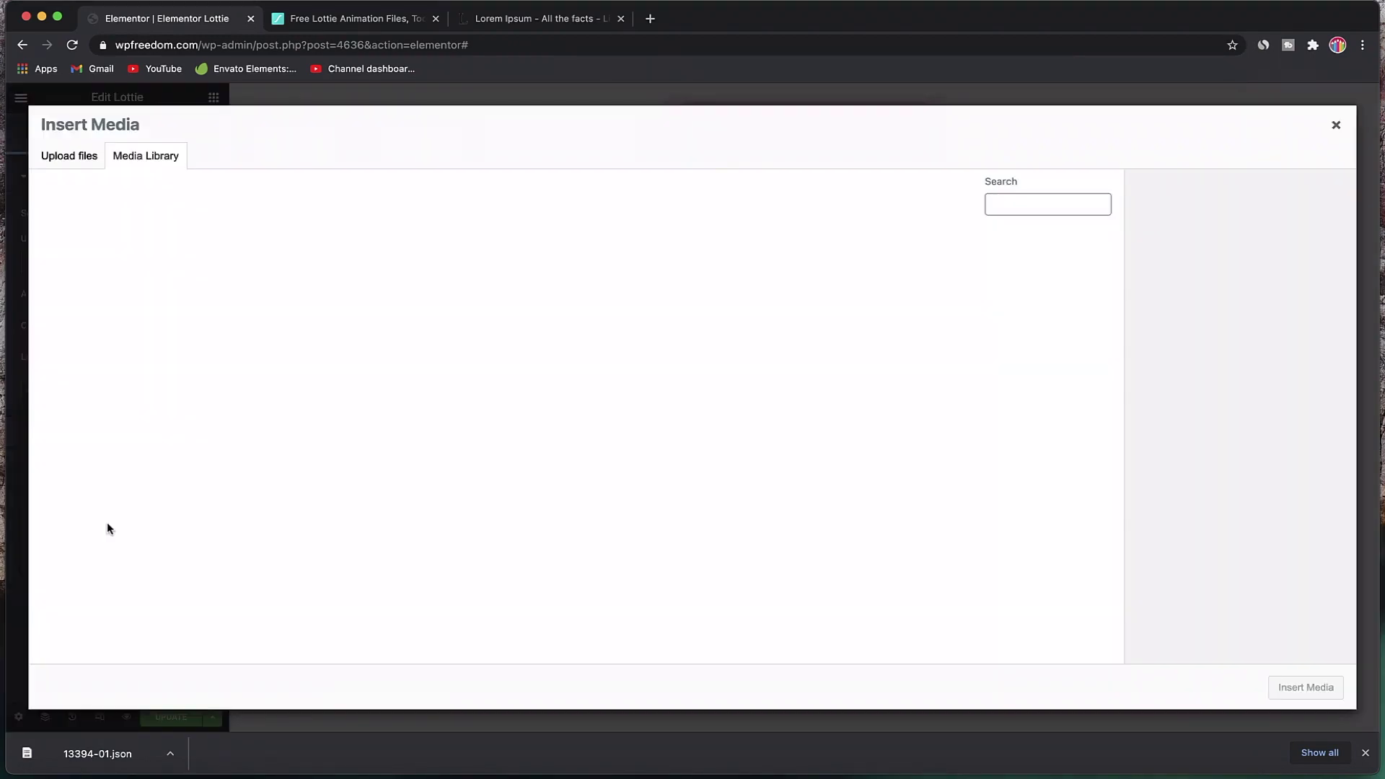
pyautogui.click(455, 302)
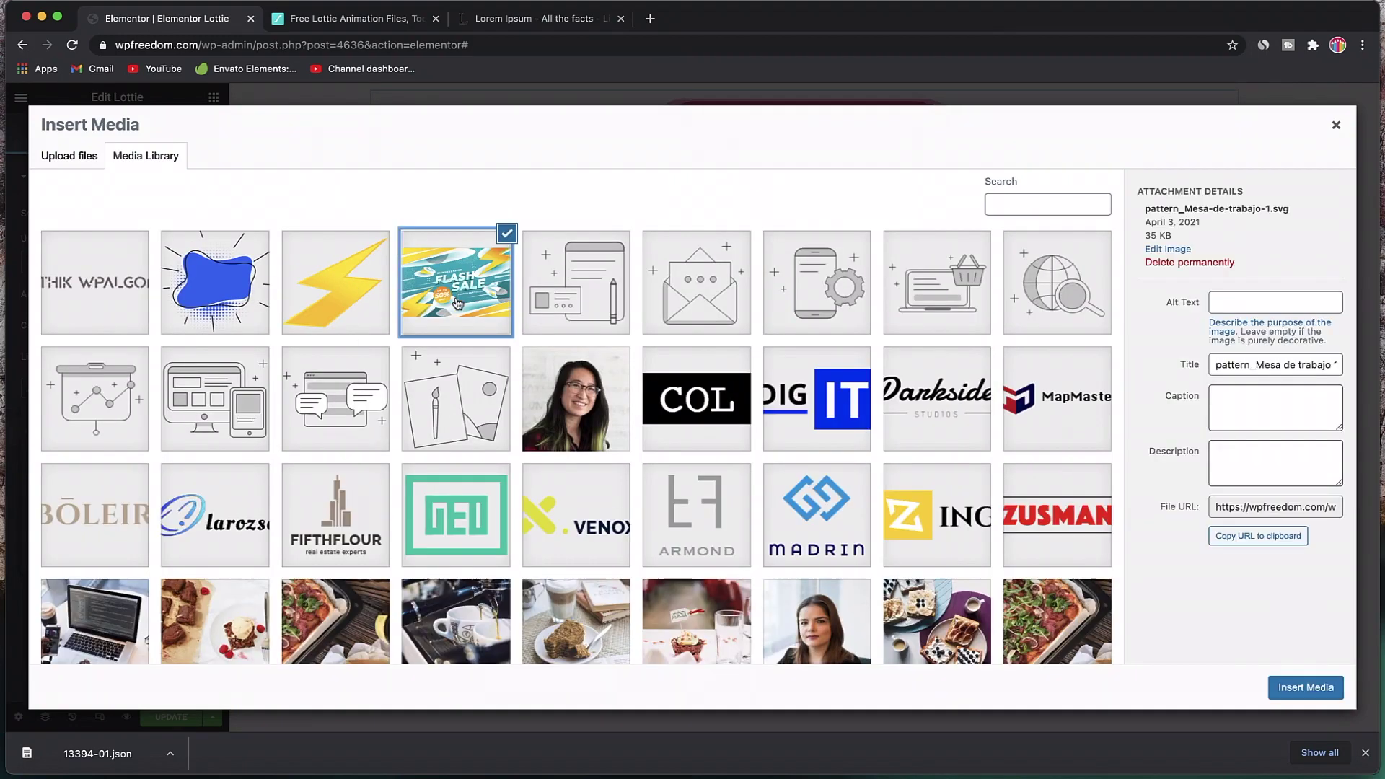
pyautogui.click(1298, 685)
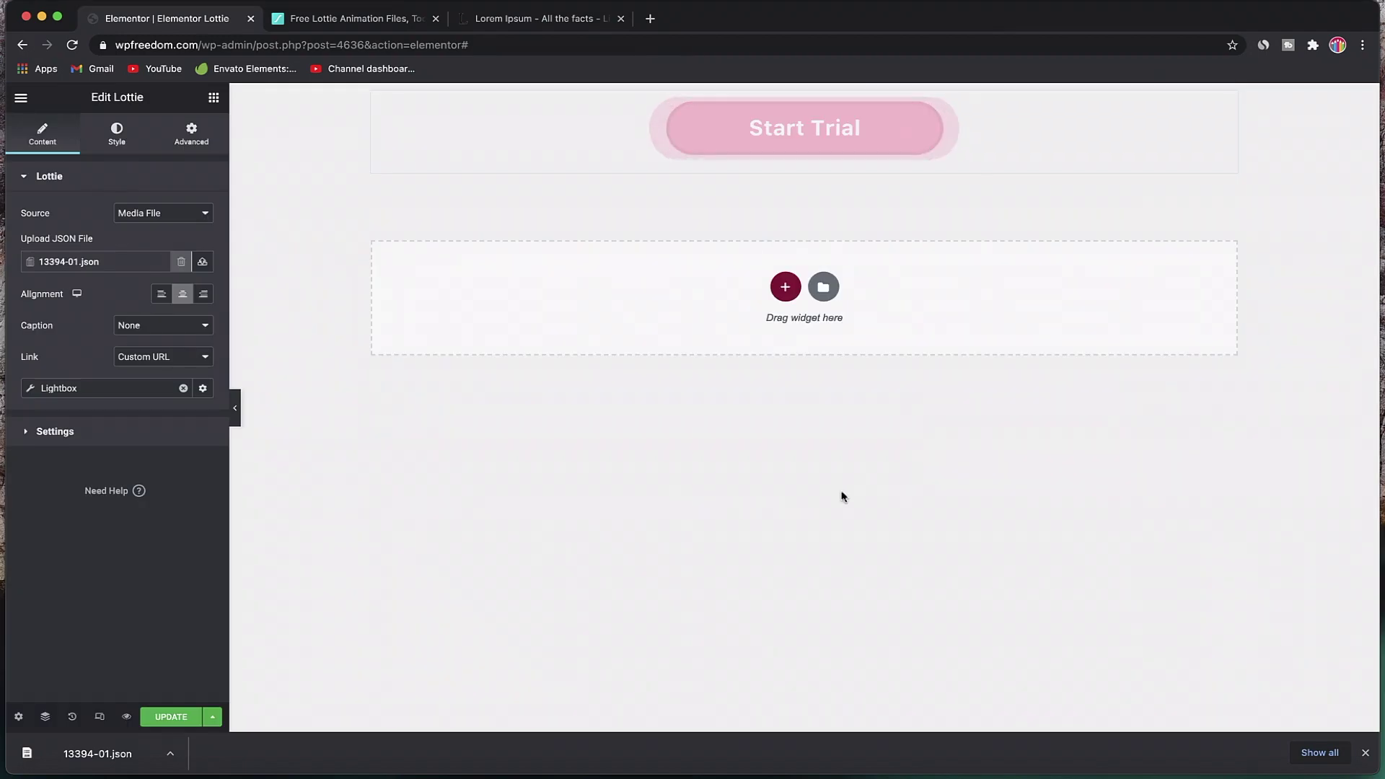
# Step: Update the page, preview it, and verify Start Trial opens the Flash Sale image lightbox
pyautogui.click(163, 718)
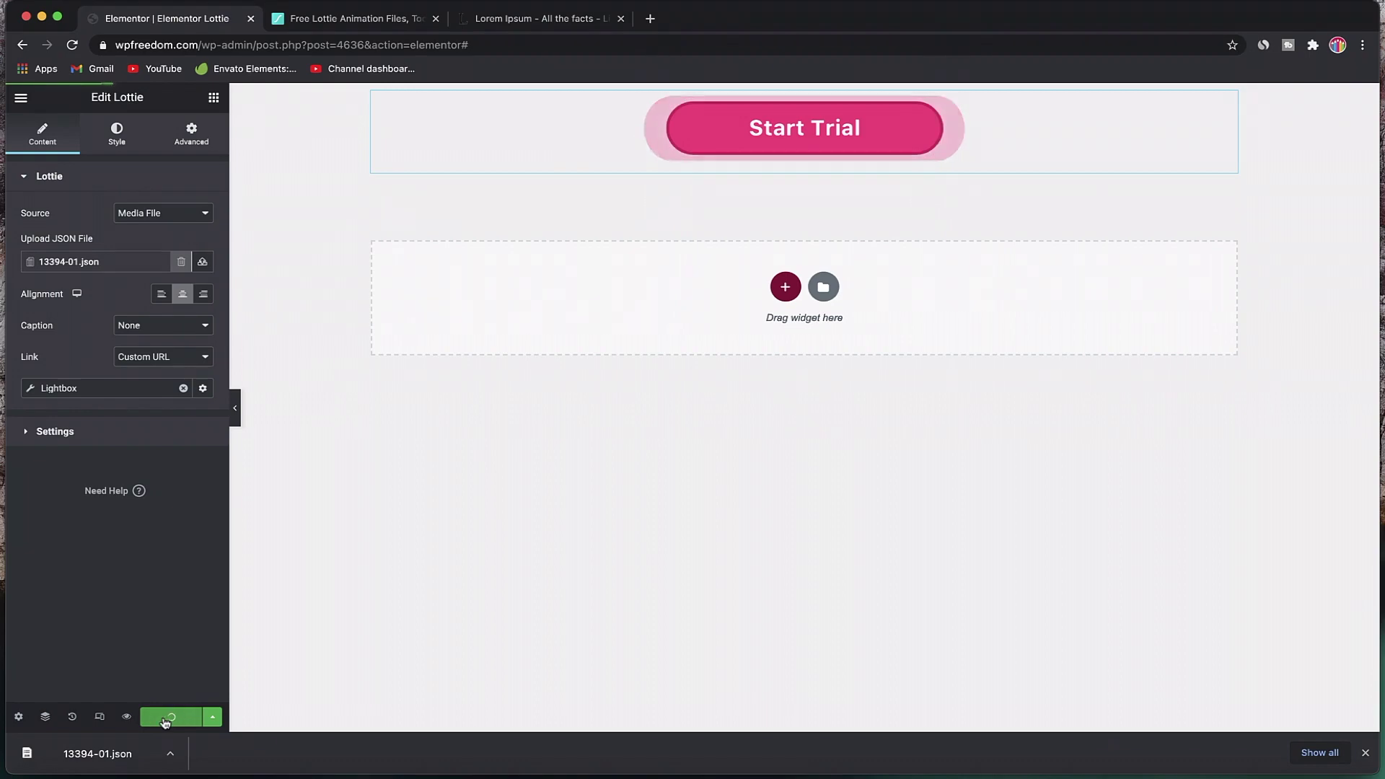
pyautogui.click(127, 716)
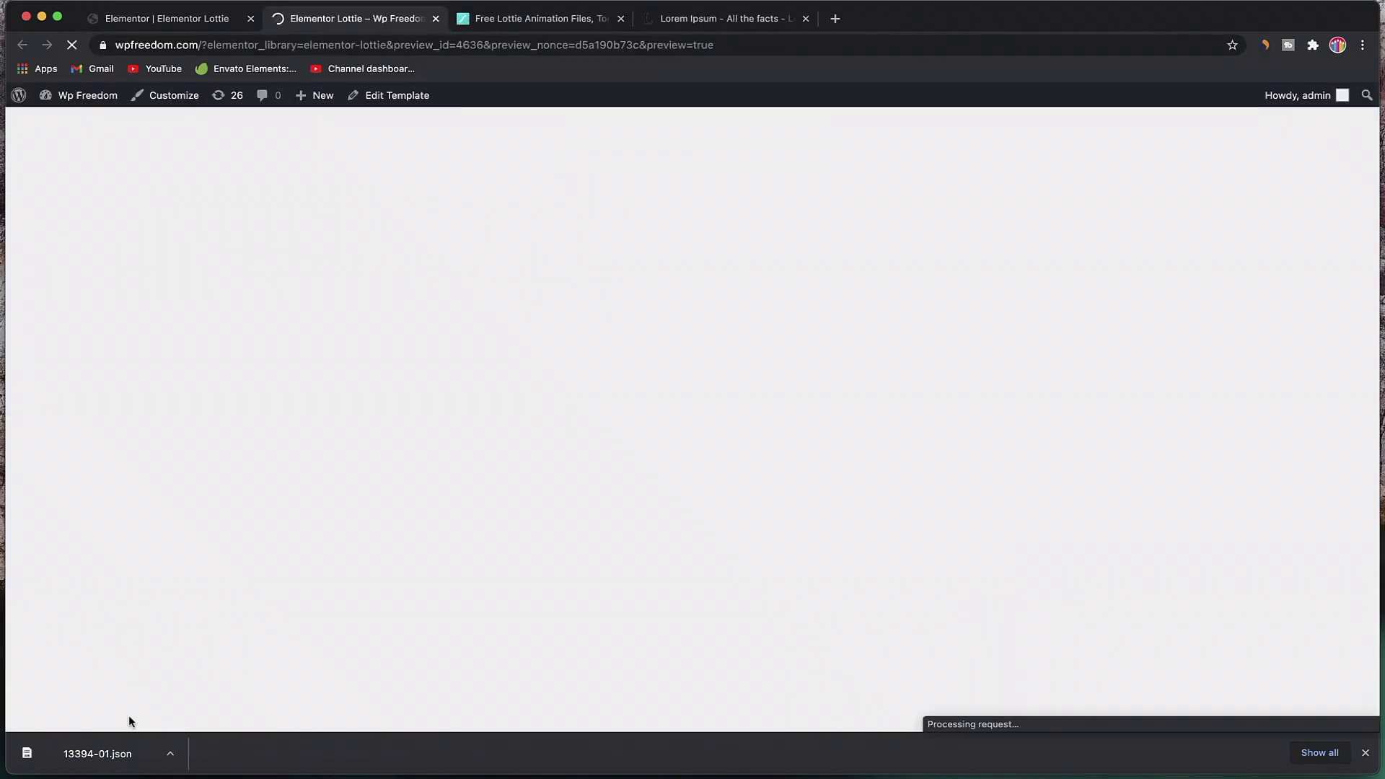
pyautogui.click(617, 153)
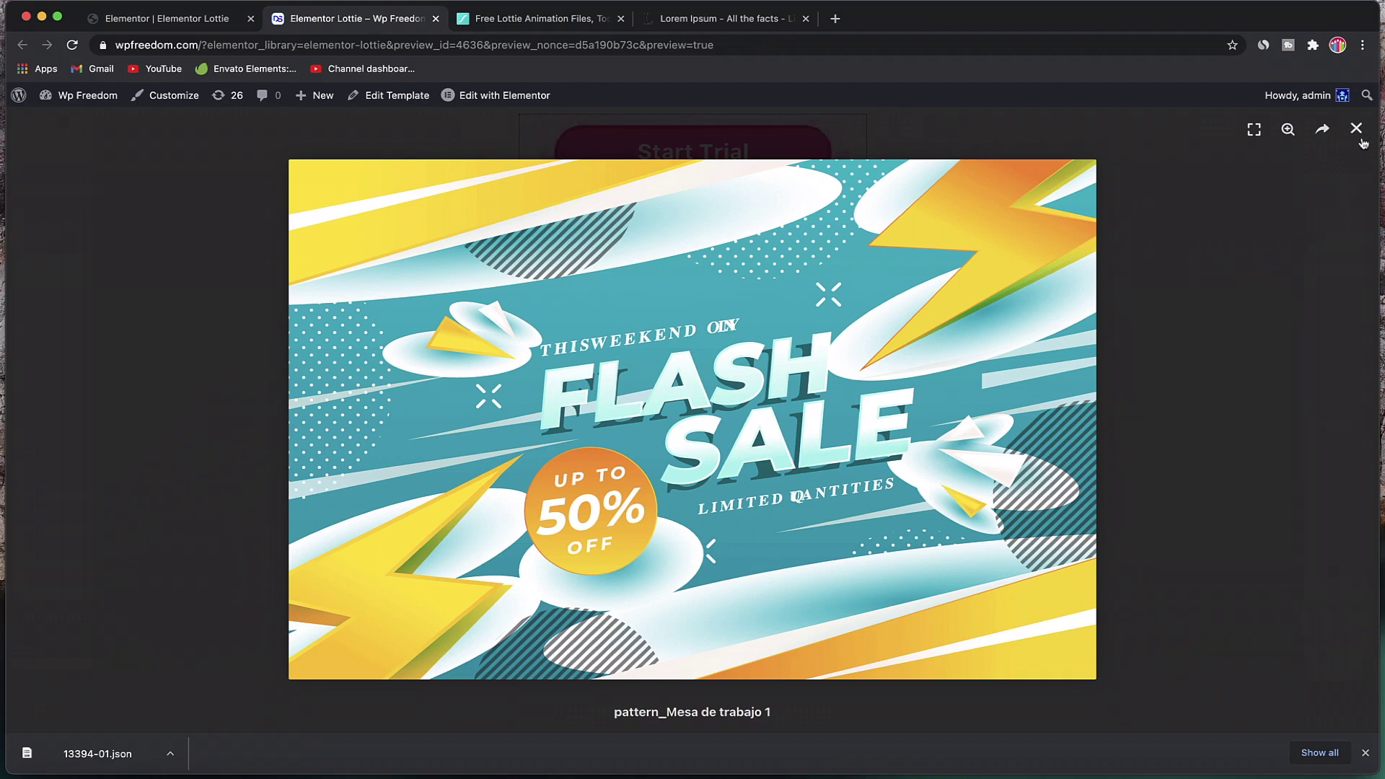
pyautogui.click(1361, 139)
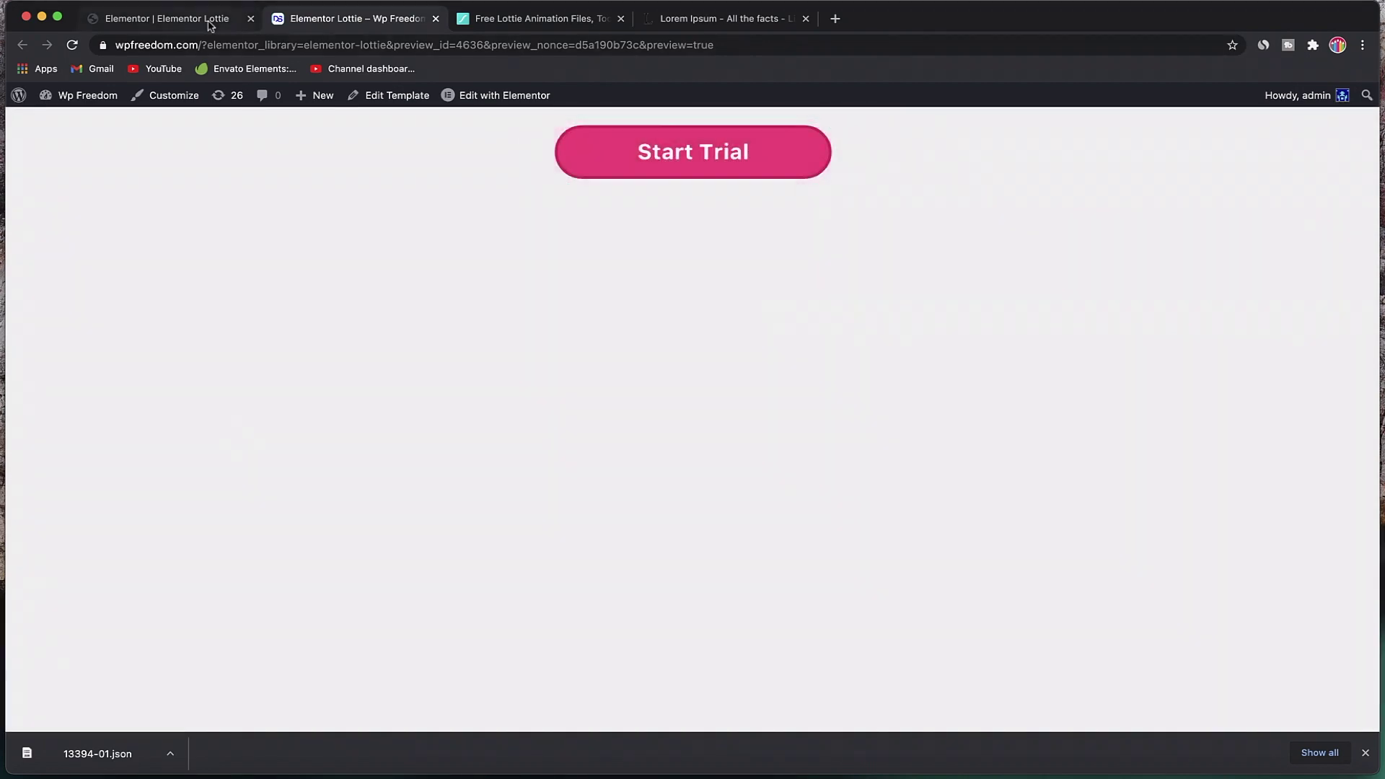
pyautogui.click(209, 21)
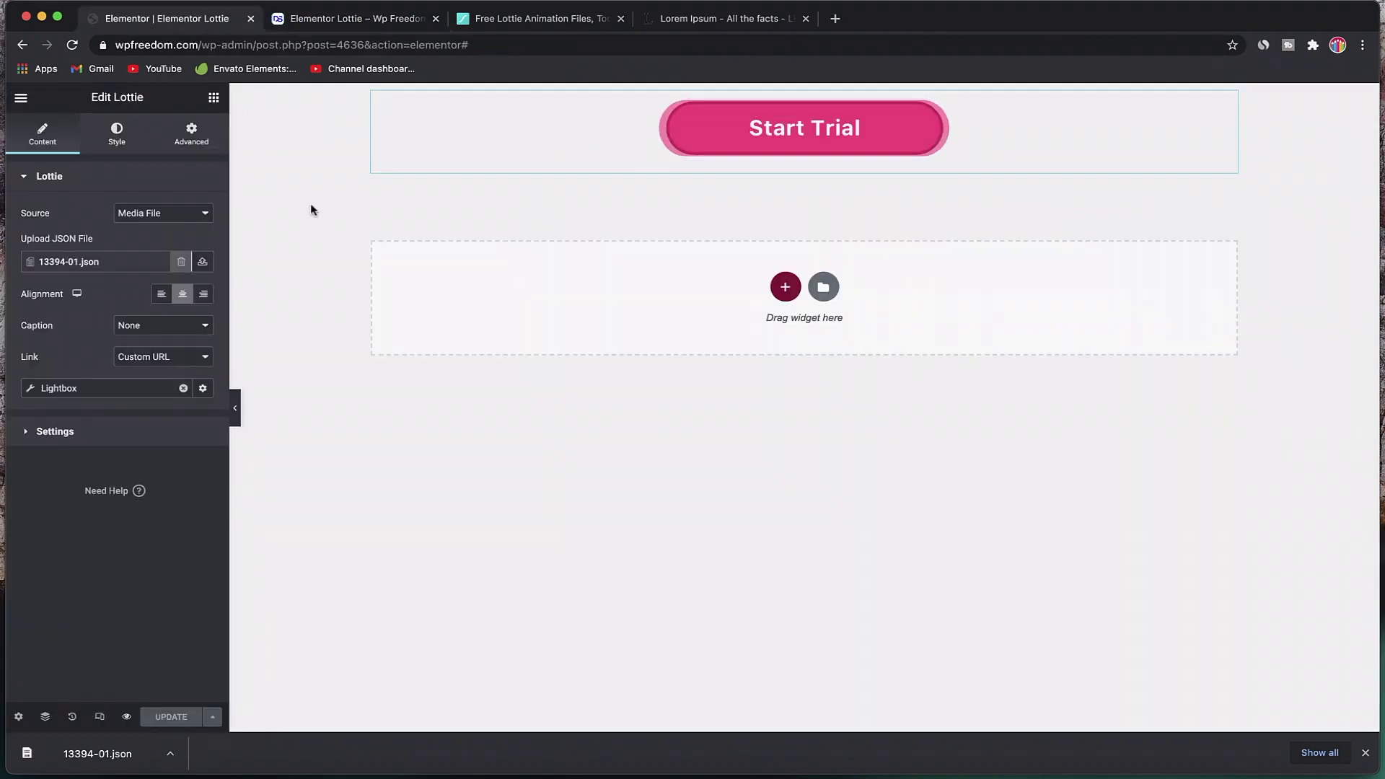
# Step: Clear the Lightbox tag from the Custom URL field and close the Dynamic Tags list
pyautogui.click(183, 388)
pyautogui.click(201, 389)
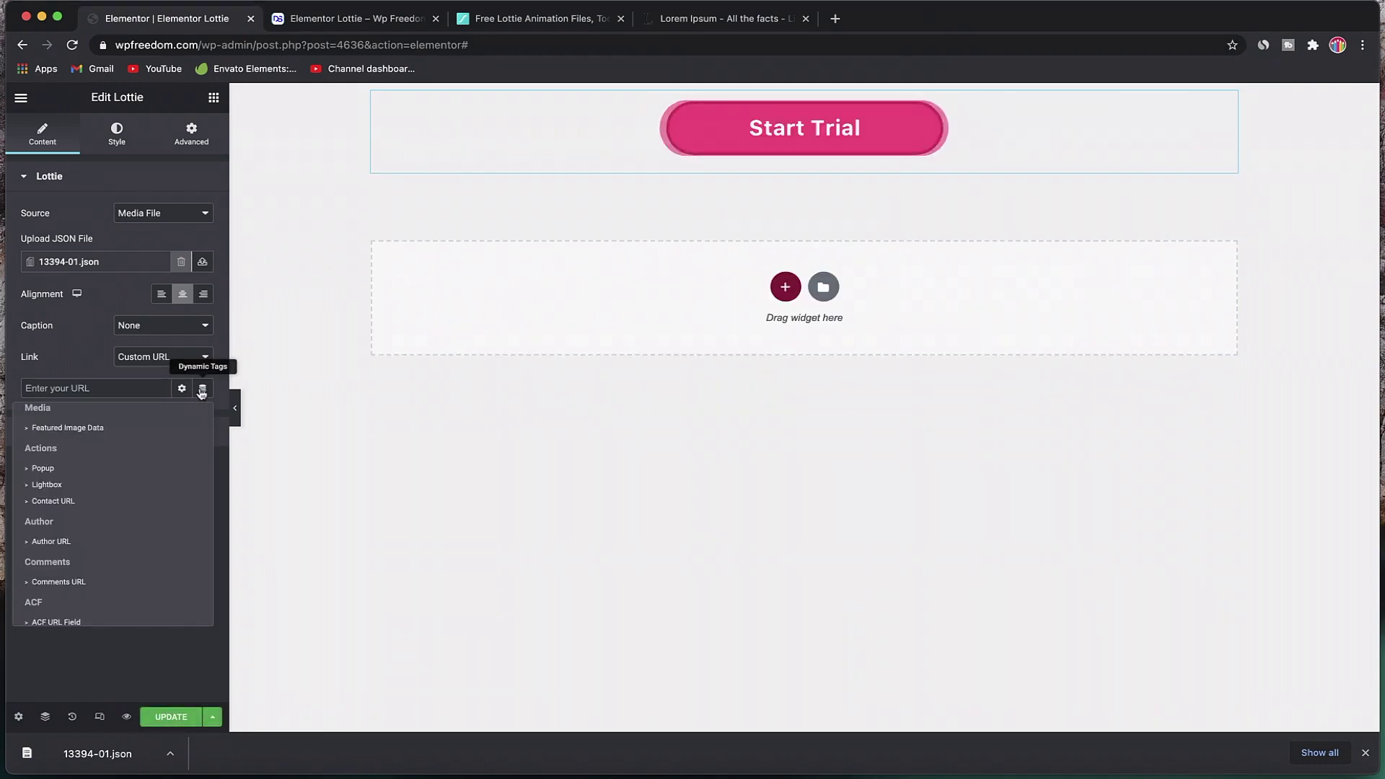
pyautogui.scroll(-1, 137, 510)
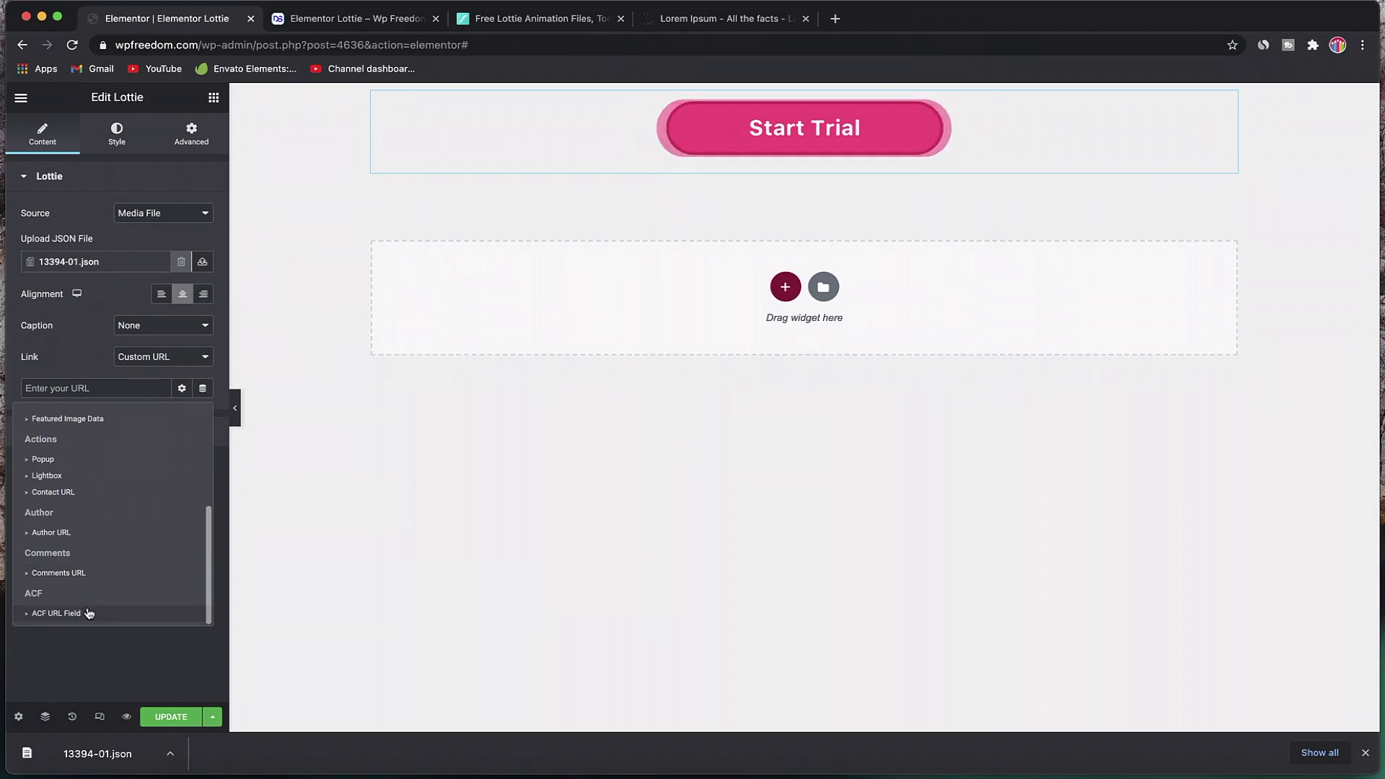
pyautogui.scroll(1, 90, 615)
pyautogui.scroll(4, 99, 495)
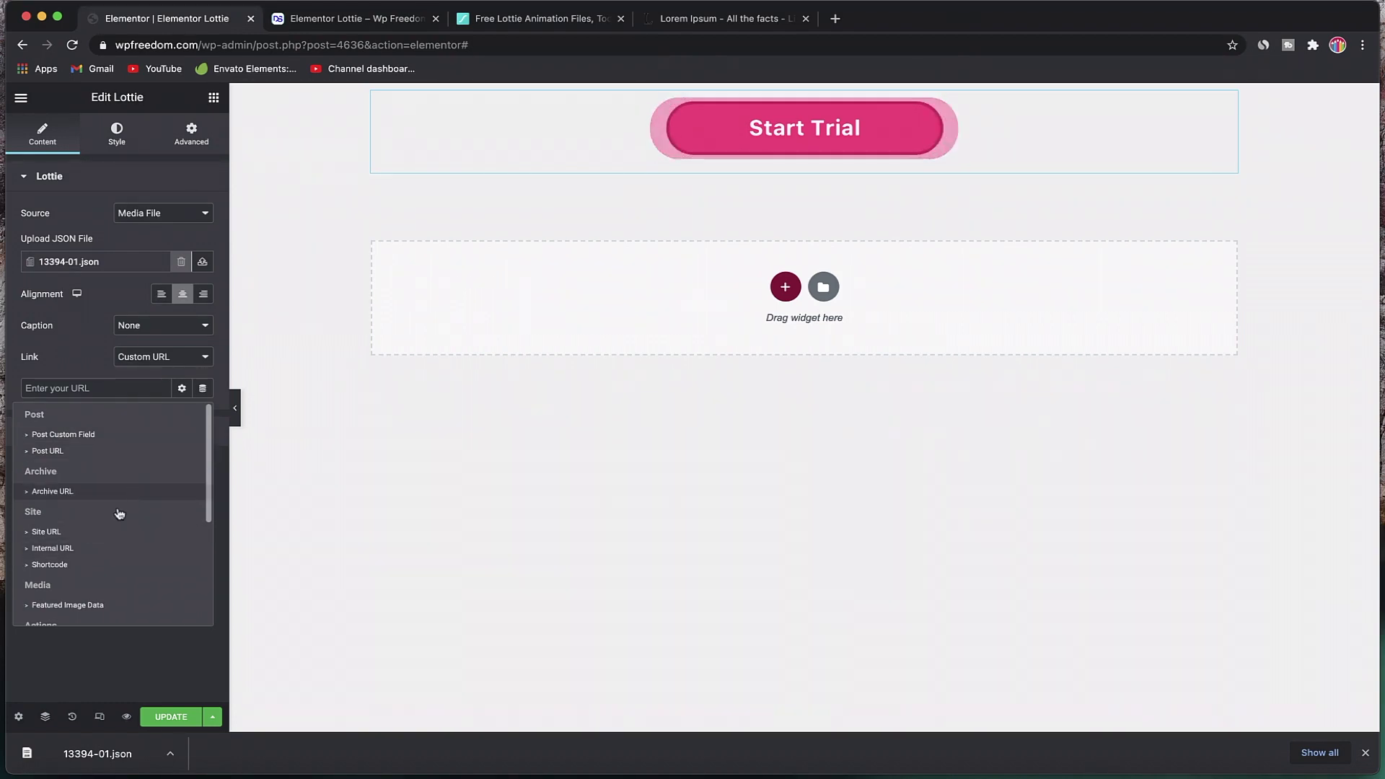
pyautogui.click(76, 655)
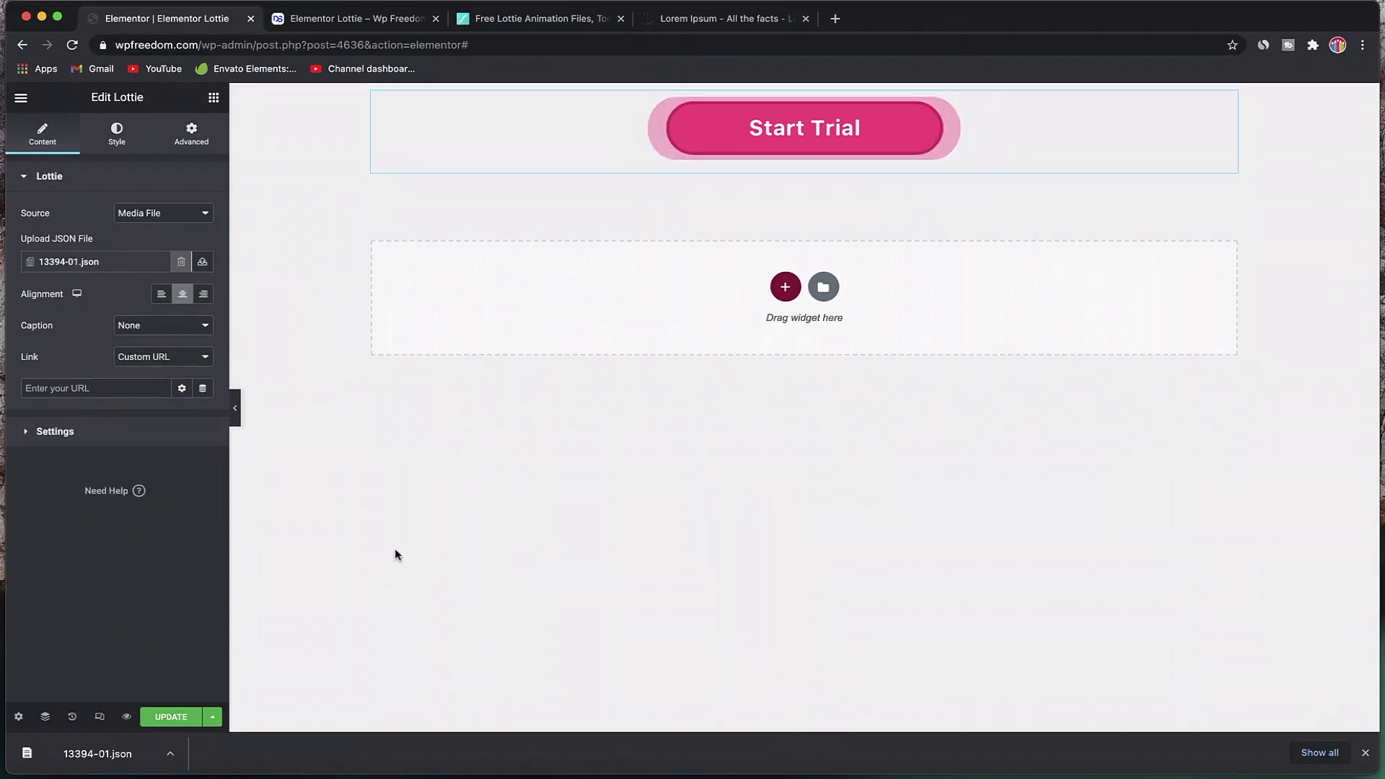